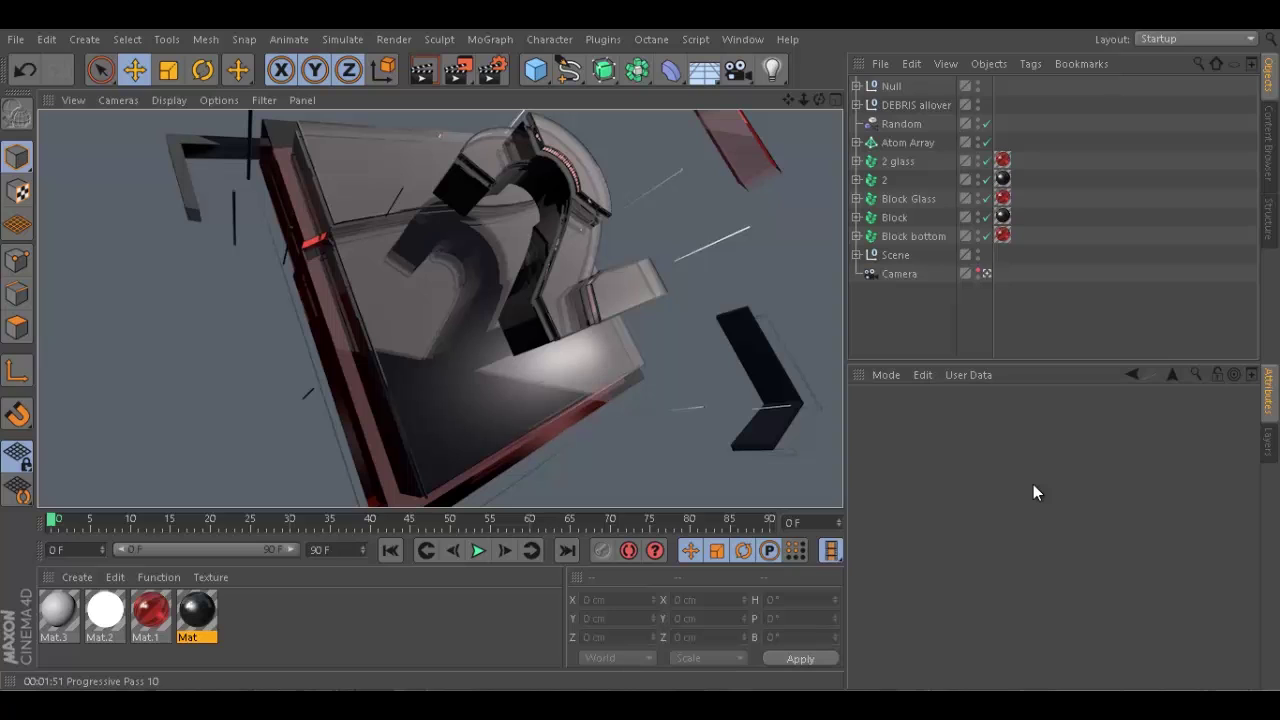
Switch to File Explorer and open the Master render image from the Passes folder
{"action": "key", "text": "alt+Tab"}
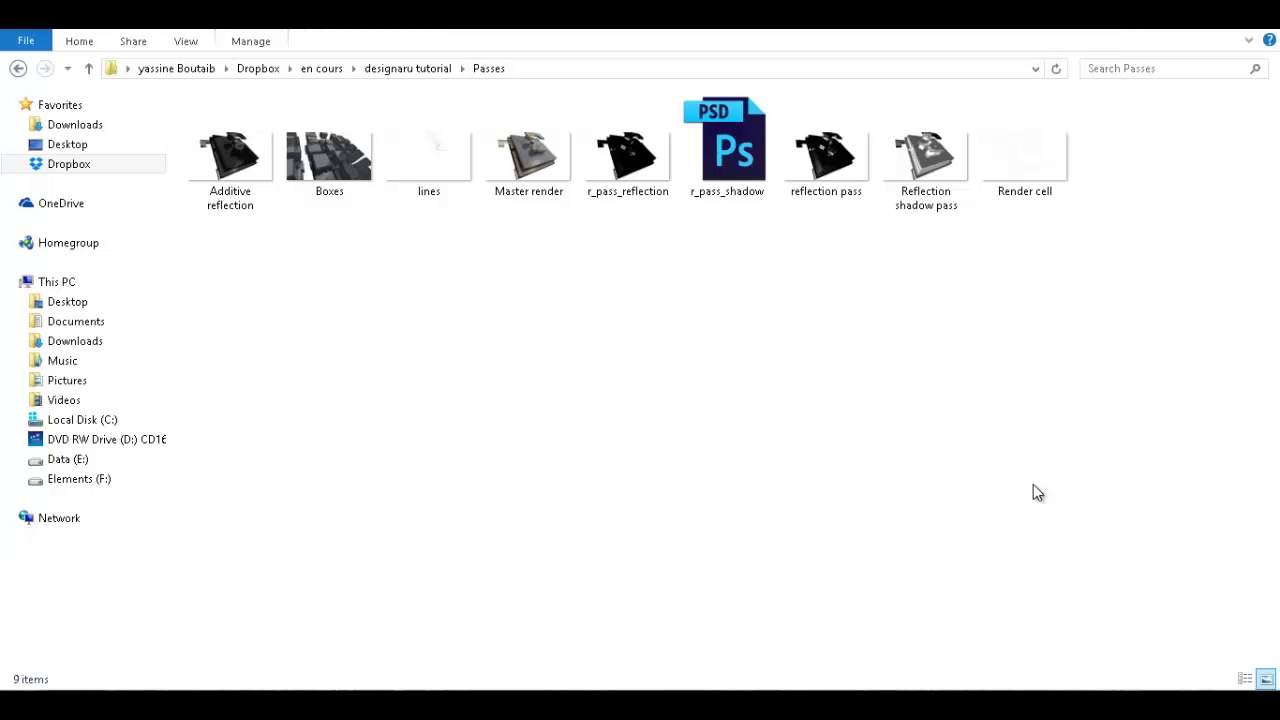
{"action": "left_click_drag", "start_coordinate": [1114, 234], "coordinate": [393, 345]}
{"action": "left_click", "coordinate": [391, 347]}
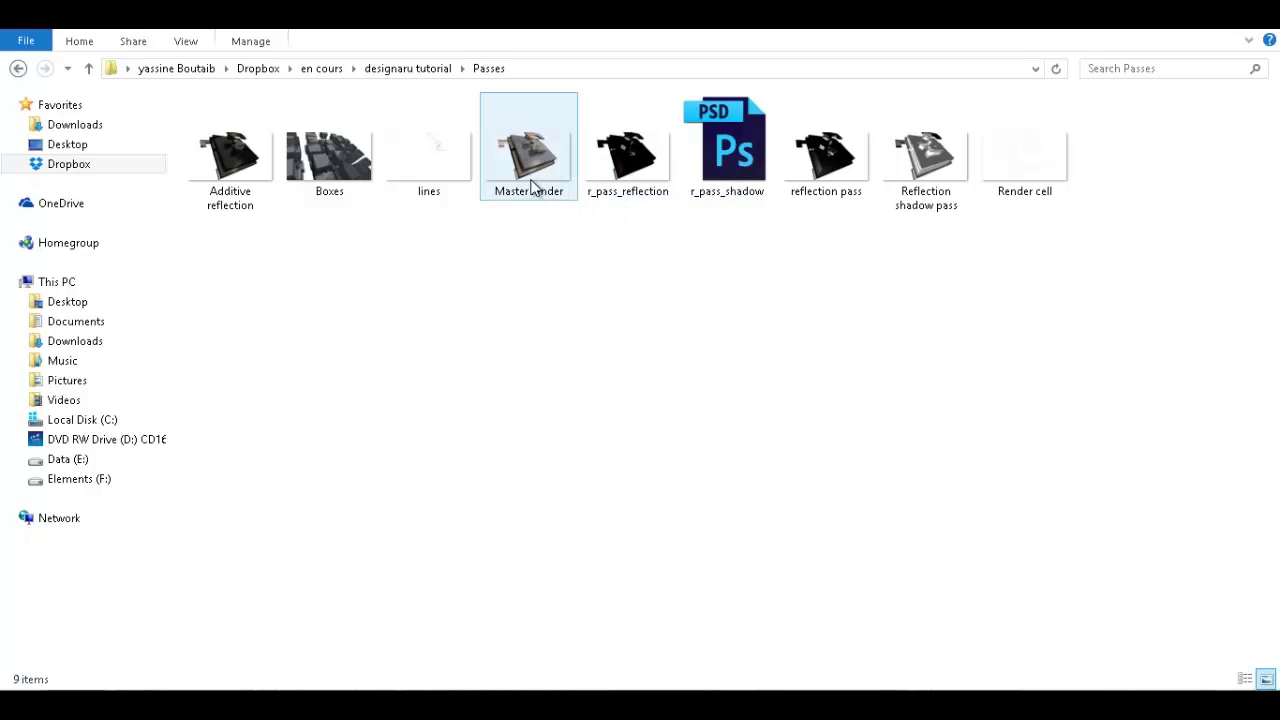
{"action": "double_click", "coordinate": [530, 142]}
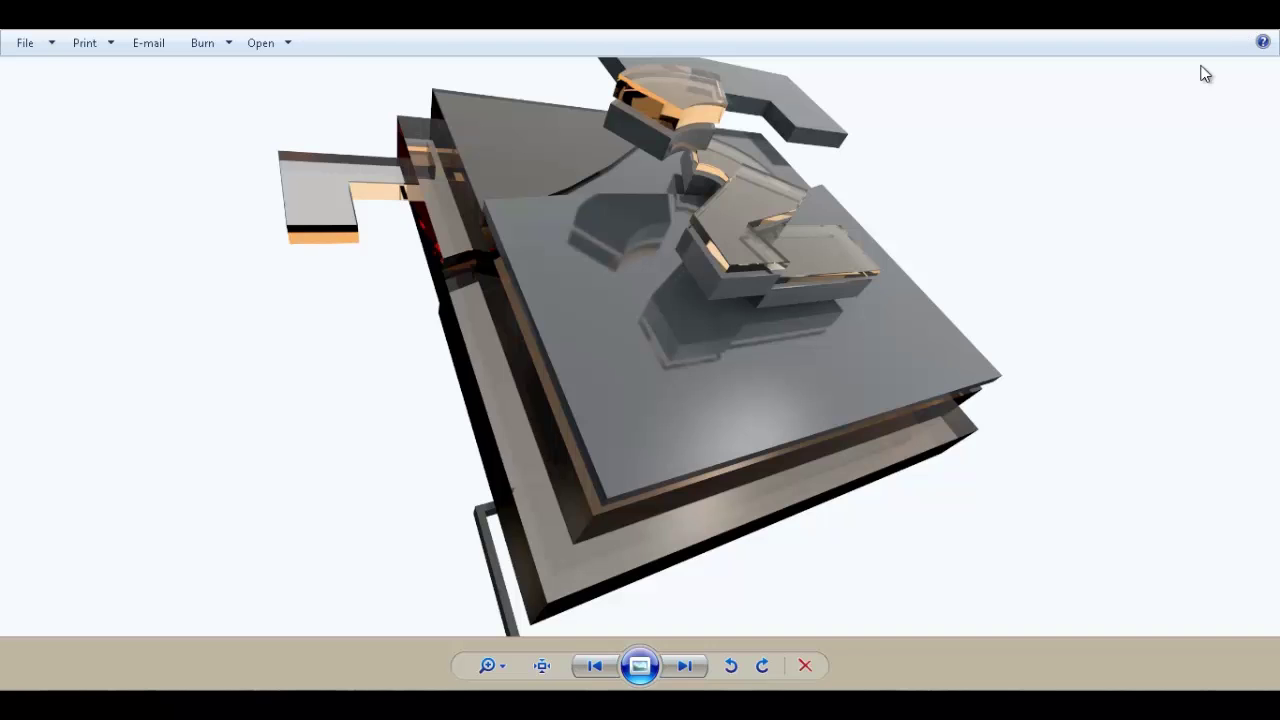
Compare the master render with the reflection, shadow and line pass images, then return to Cinema 4D
{"action": "key", "text": "Right"}
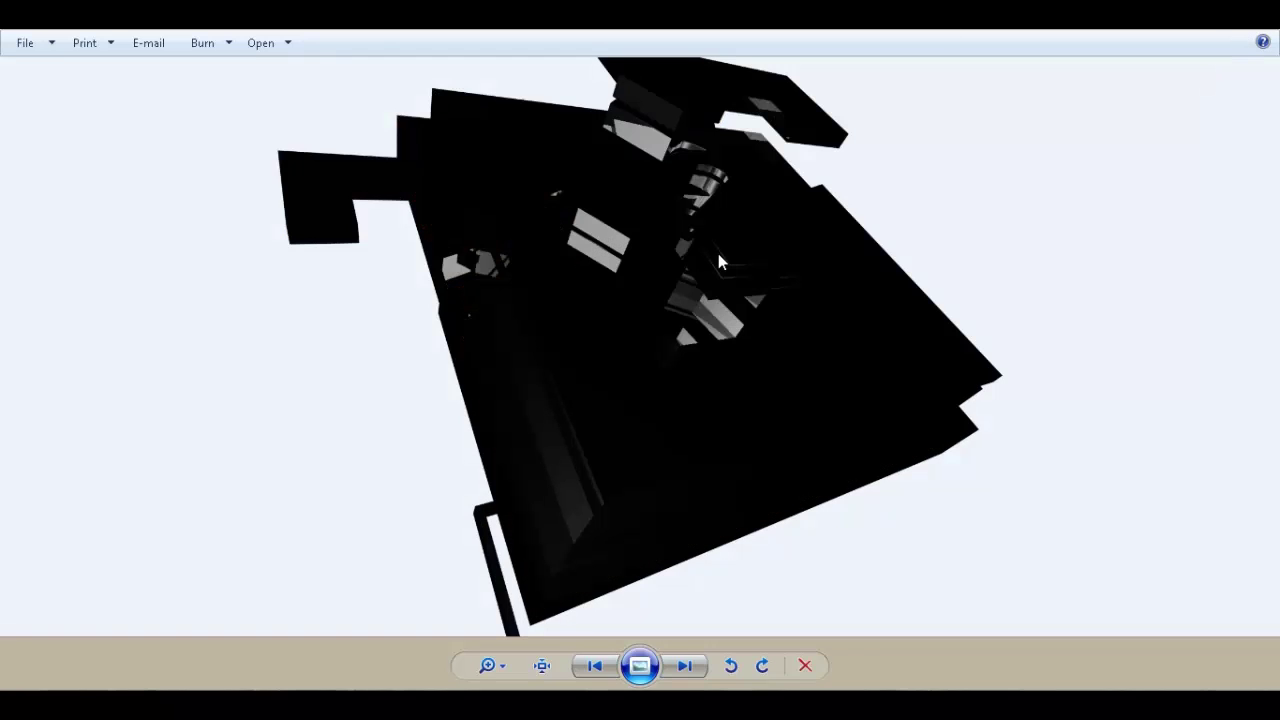
{"action": "key", "text": "Right"}
{"action": "key", "text": "Right"}
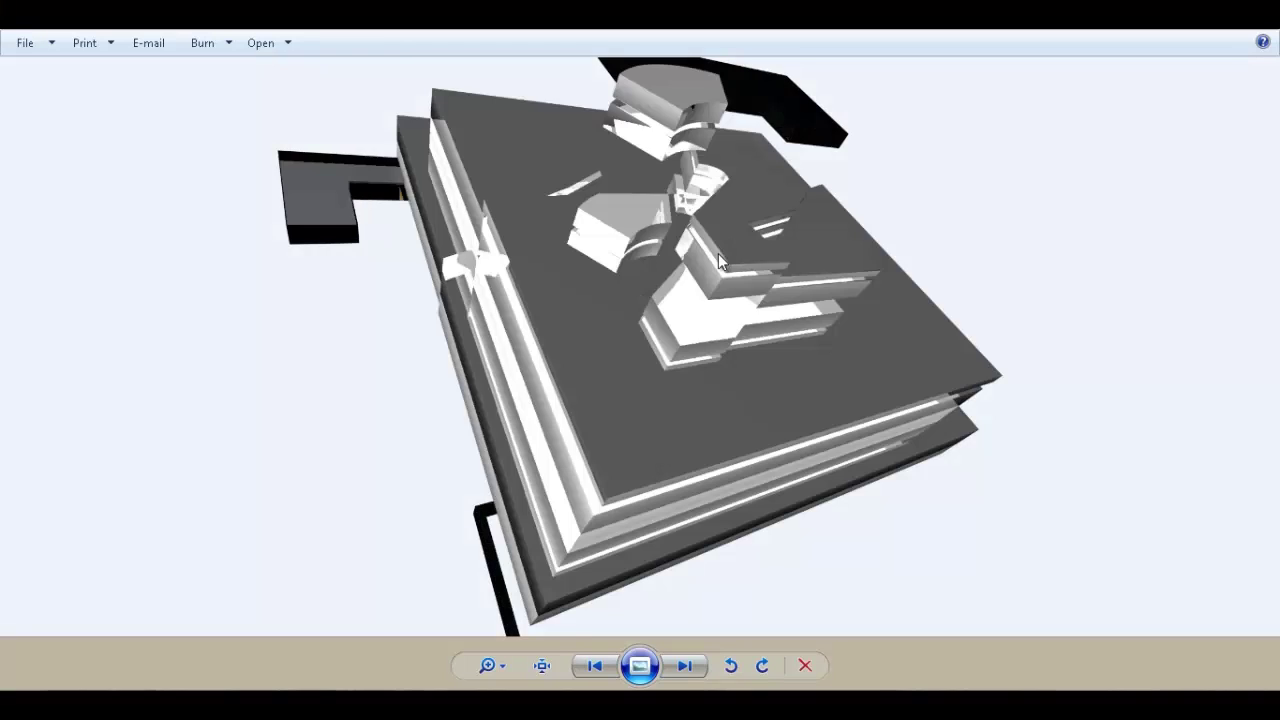
{"action": "key", "text": "Right"}
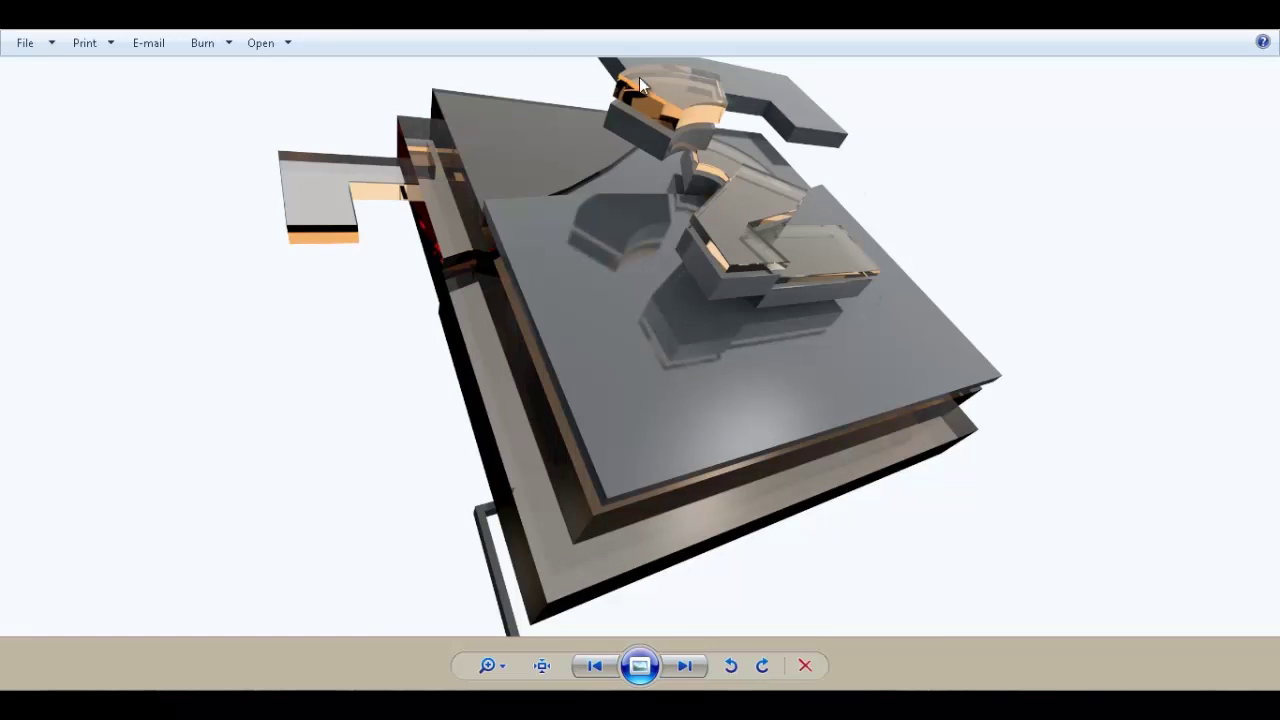
{"action": "key", "text": "Right"}
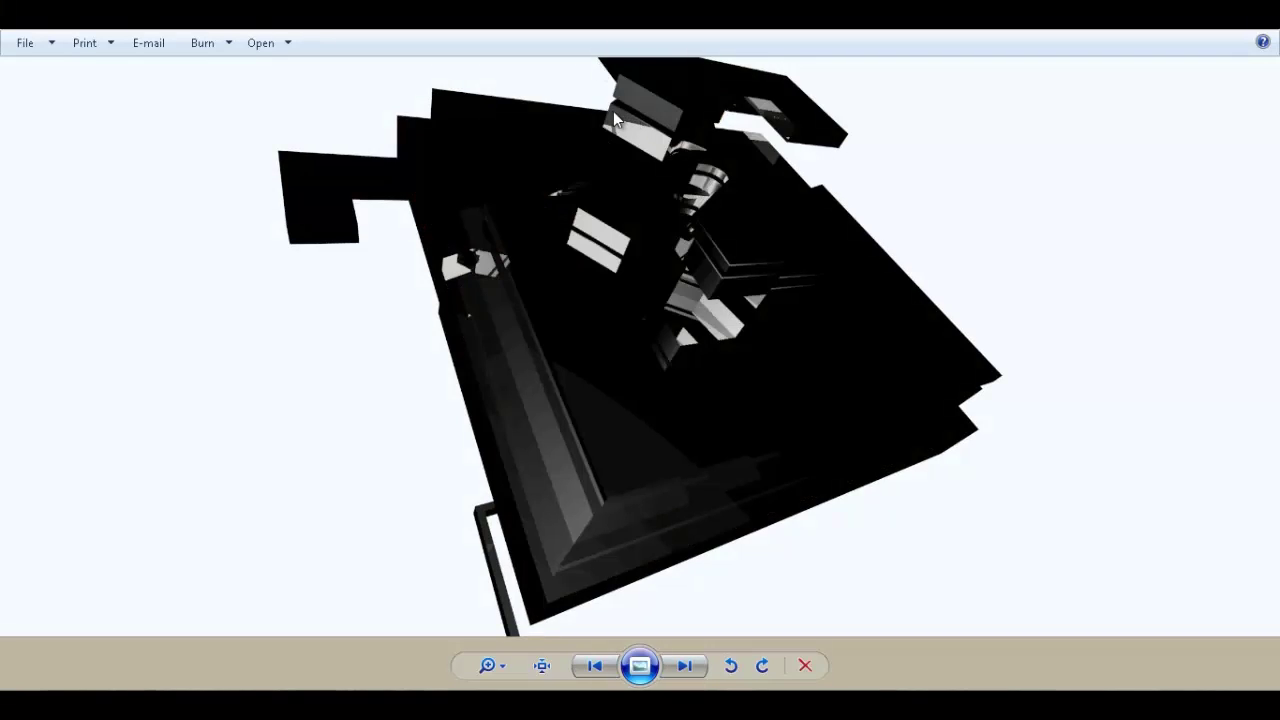
{"action": "key", "text": "Right"}
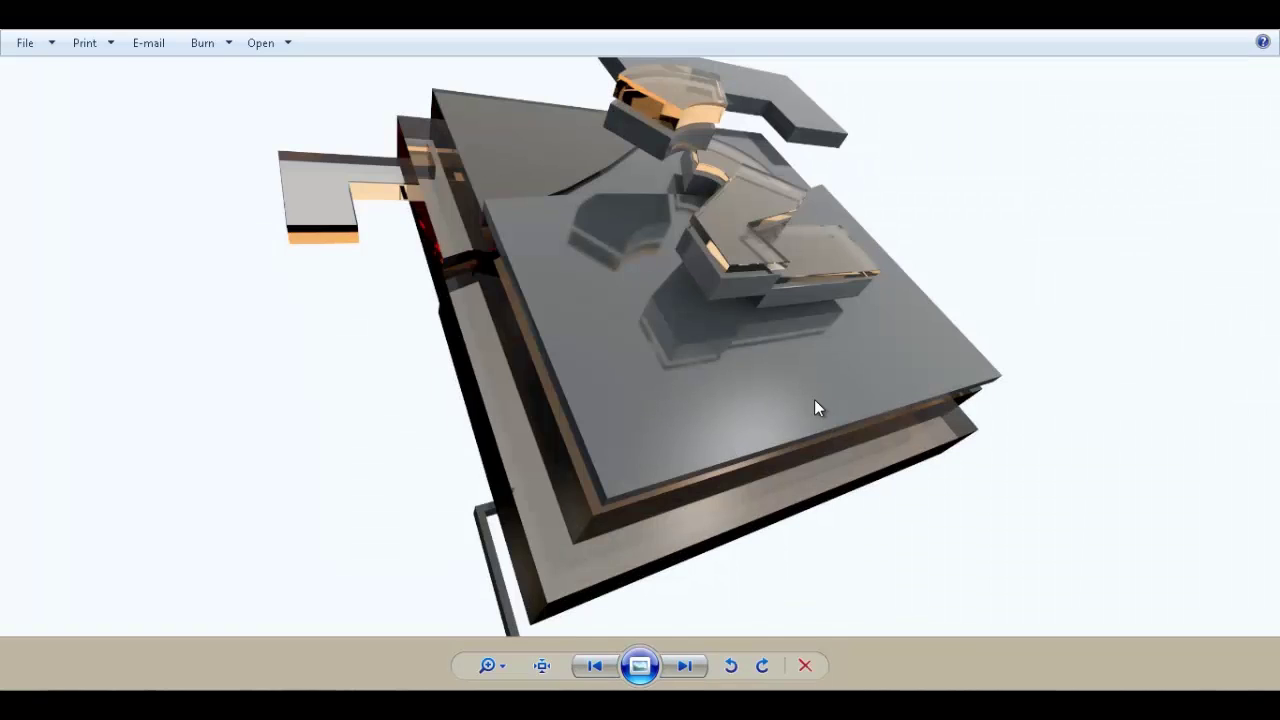
{"action": "key", "text": "Right"}
{"action": "key", "text": "Right"}
{"action": "key", "text": "Right"}
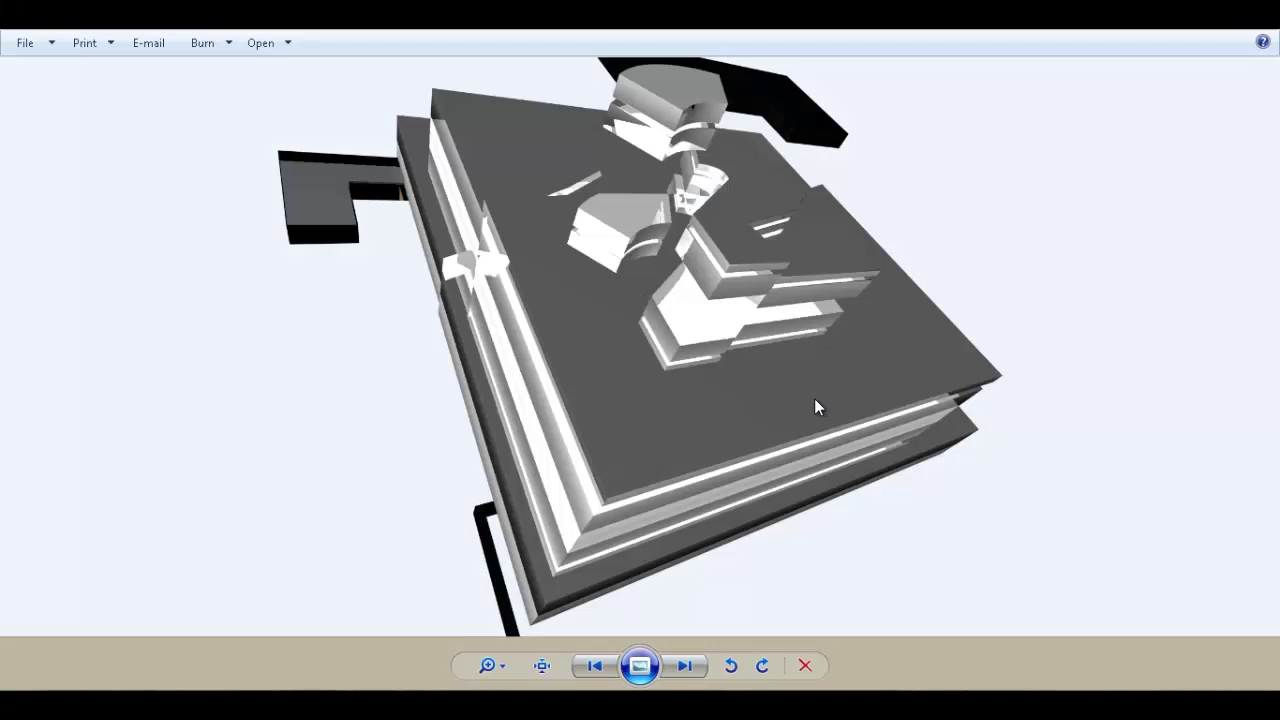
{"action": "key", "text": "Right"}
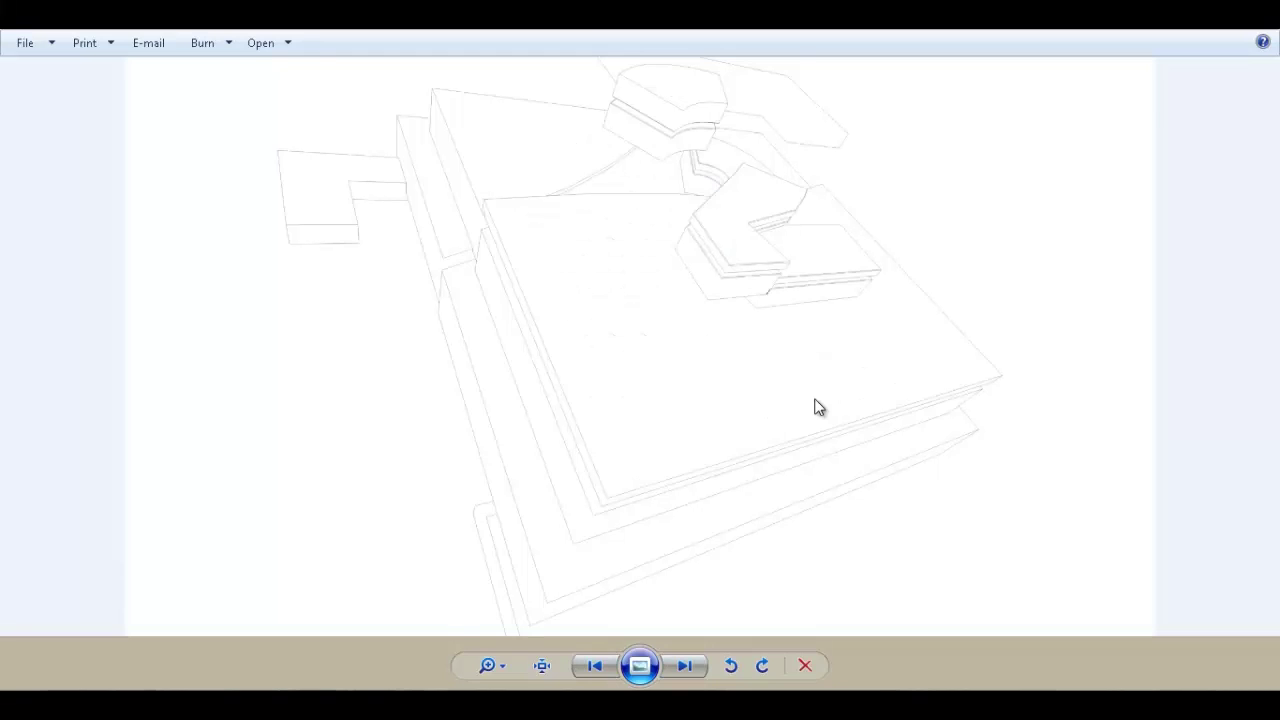
{"action": "key", "text": "Right"}
{"action": "key", "text": "Right"}
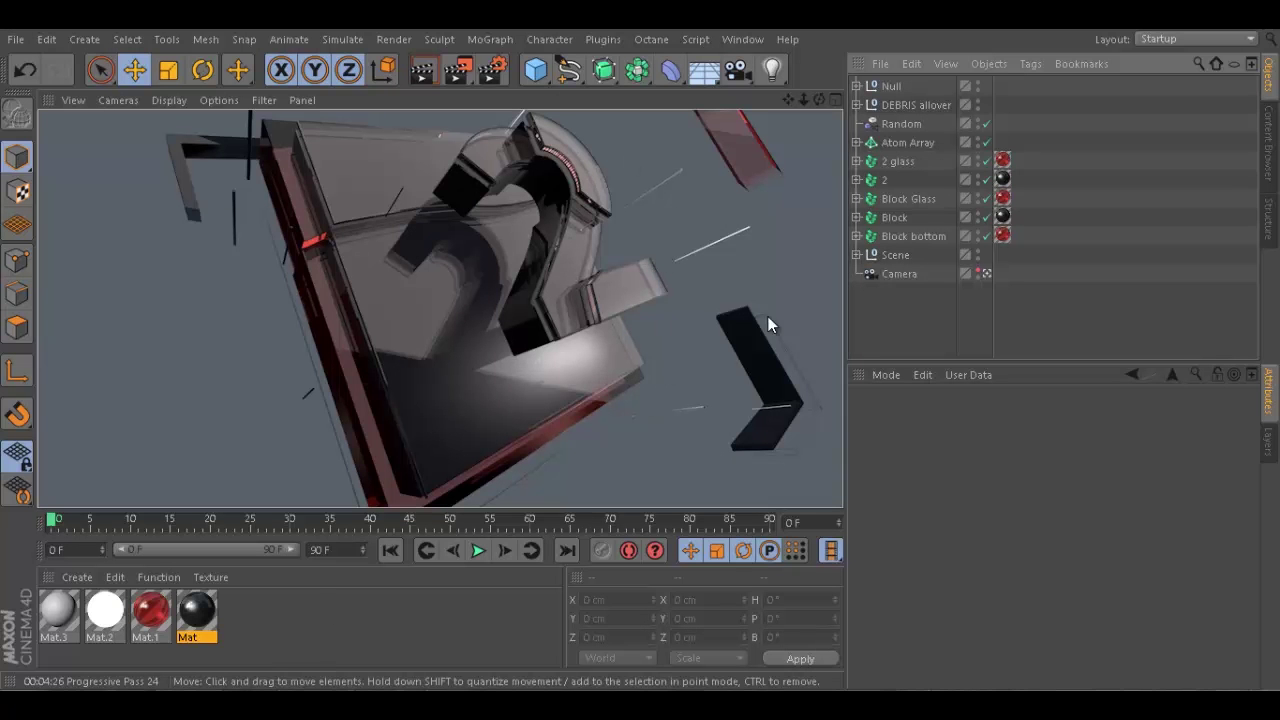
Switch to the cubes cloner scene and set its renderer to Physical in the render settings
{"action": "left_click", "coordinate": [743, 39]}
{"action": "left_click", "coordinate": [771, 446]}
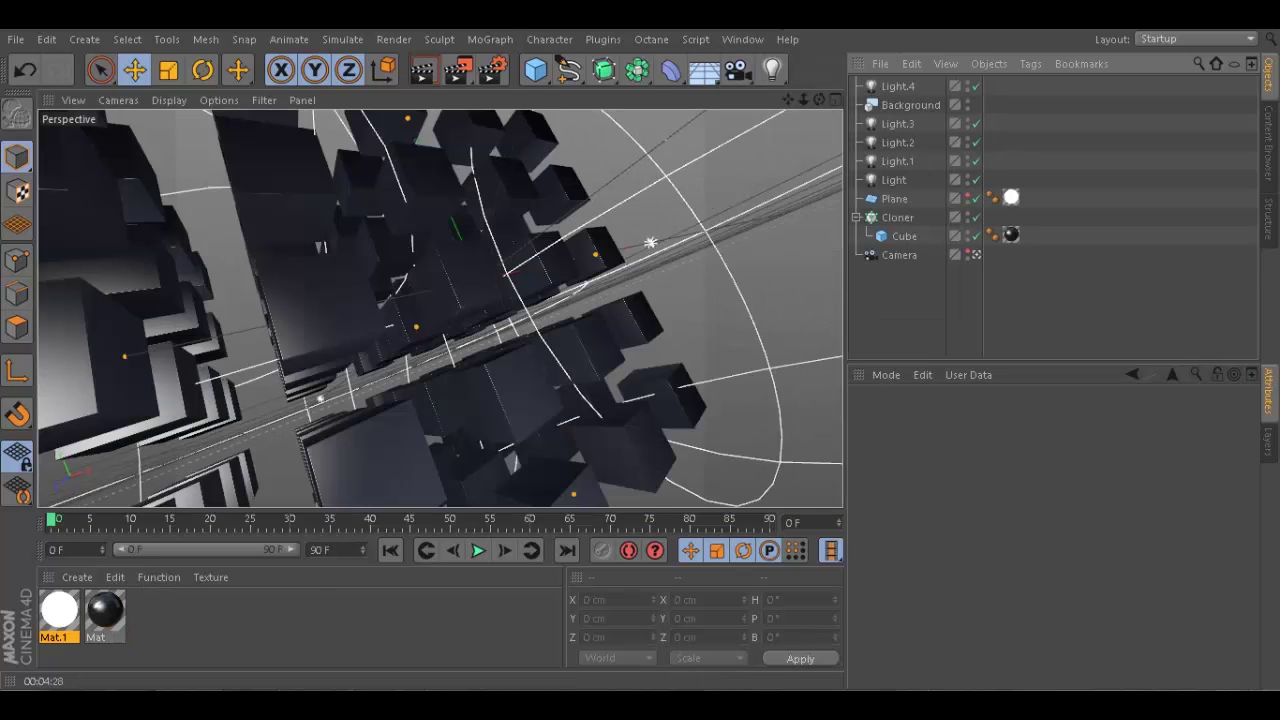
{"action": "left_click", "coordinate": [490, 70]}
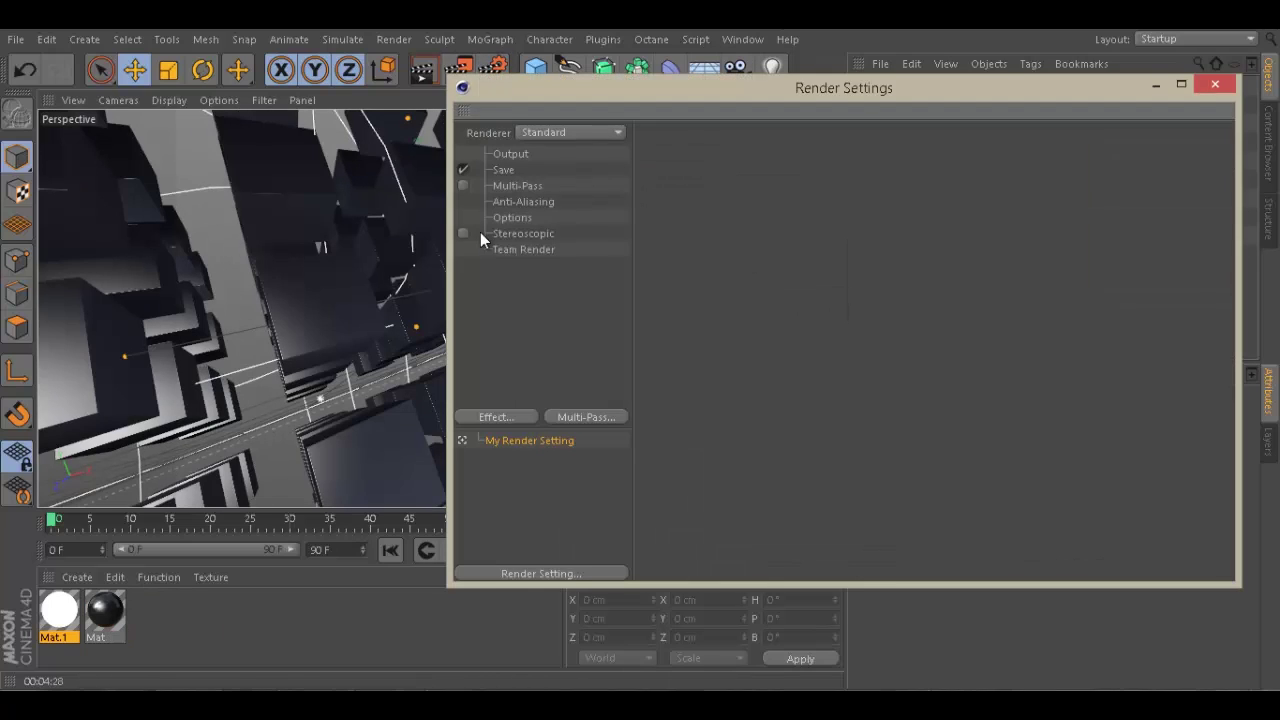
{"action": "left_click", "coordinate": [545, 135]}
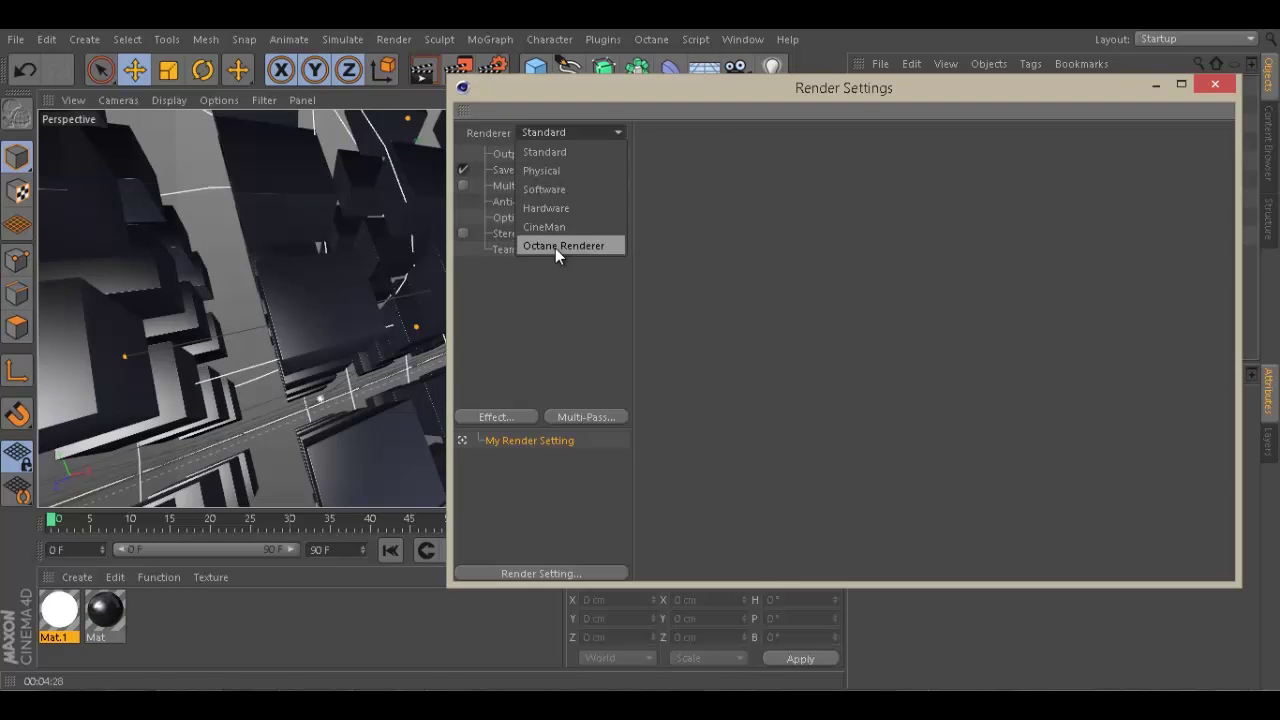
{"action": "left_click", "coordinate": [548, 171]}
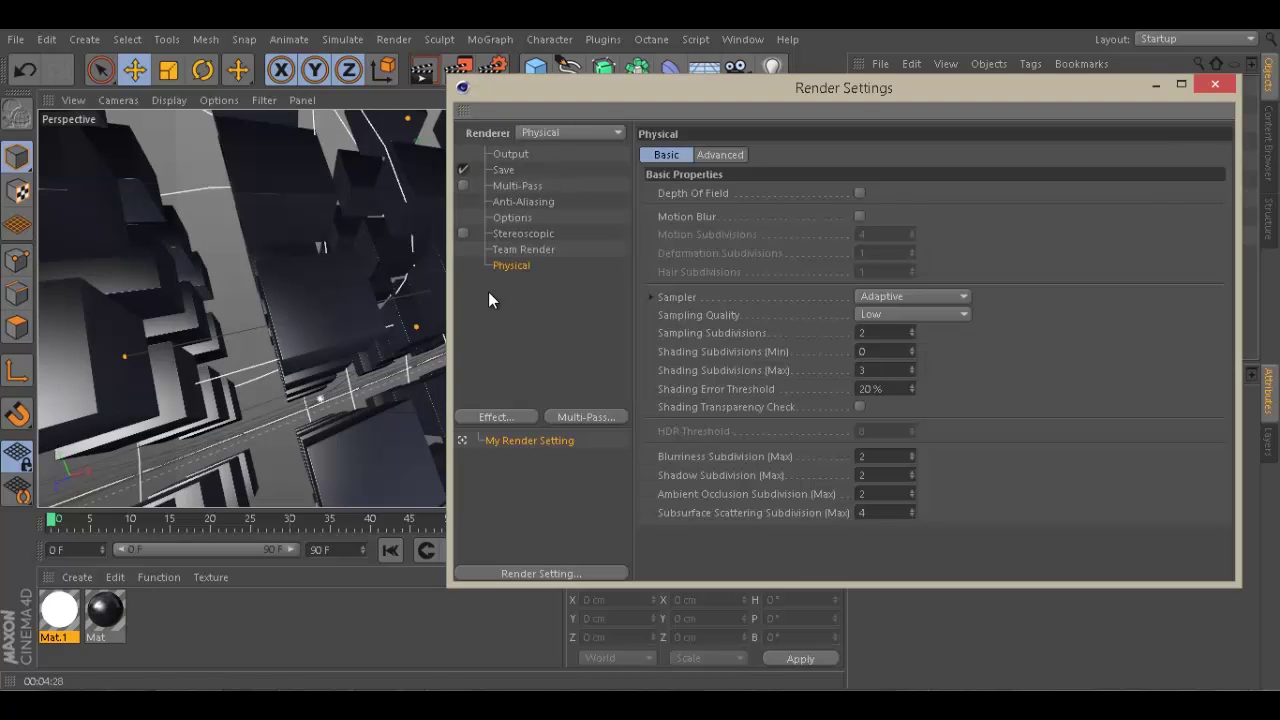
Configure the Physical renderer with the Adaptive sampler, Automatic sampling quality and a 10% shading error threshold
{"action": "left_click", "coordinate": [926, 295]}
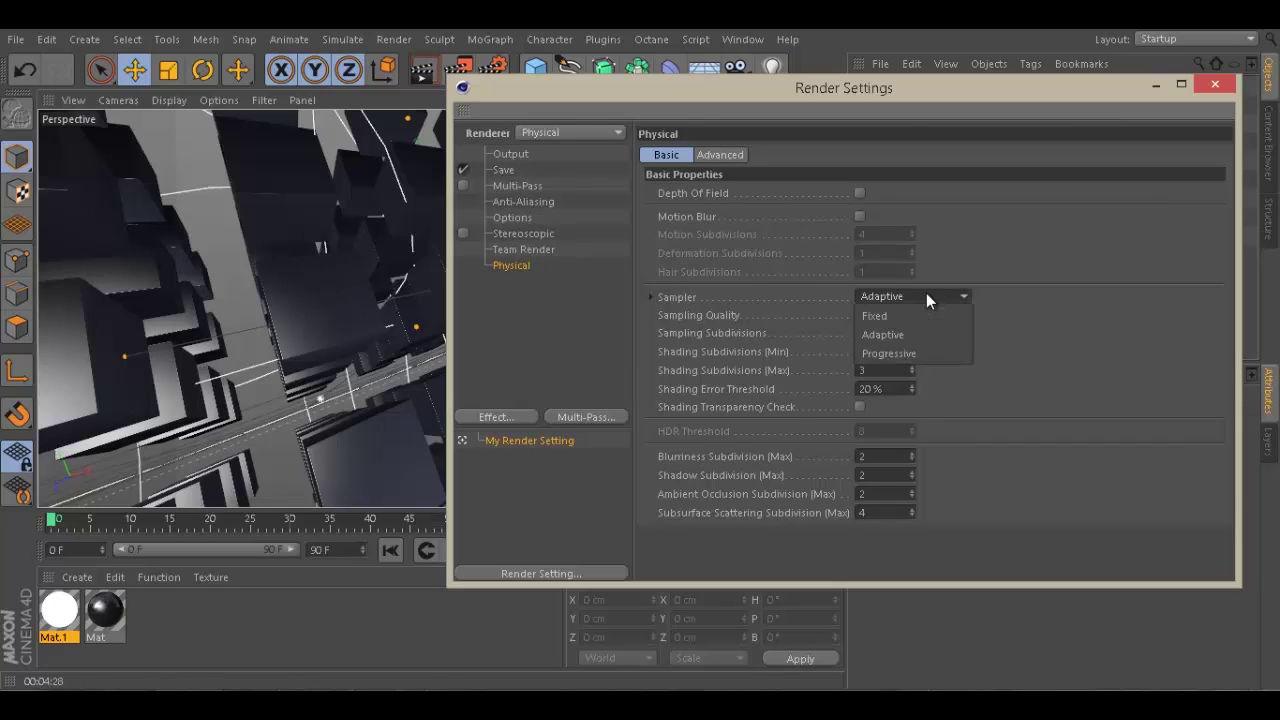
{"action": "left_click", "coordinate": [928, 334]}
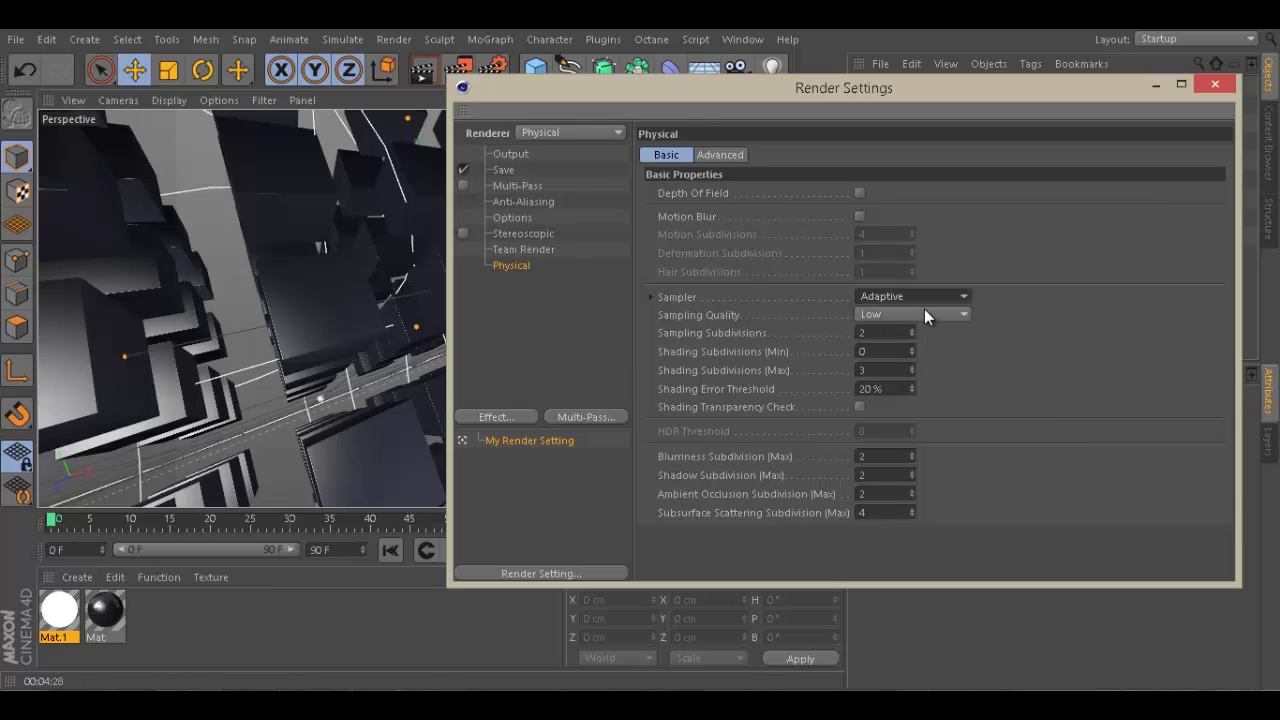
{"action": "left_click", "coordinate": [917, 316]}
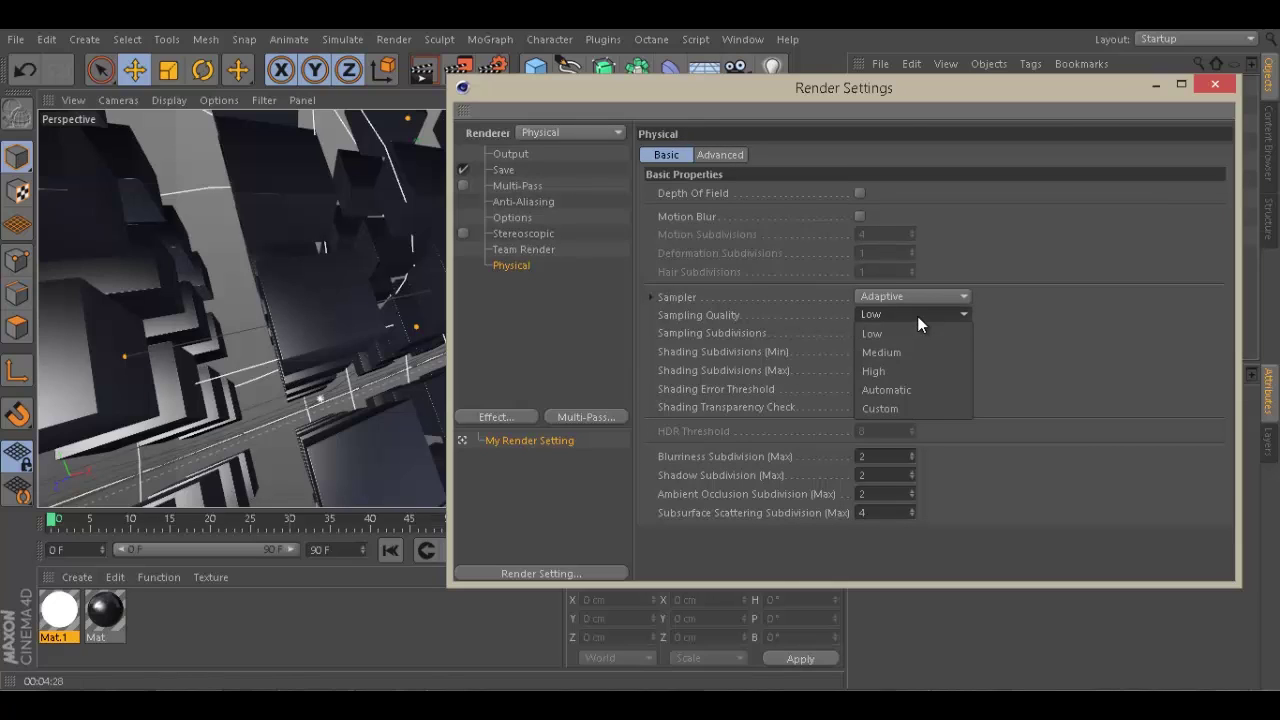
{"action": "left_click", "coordinate": [901, 389]}
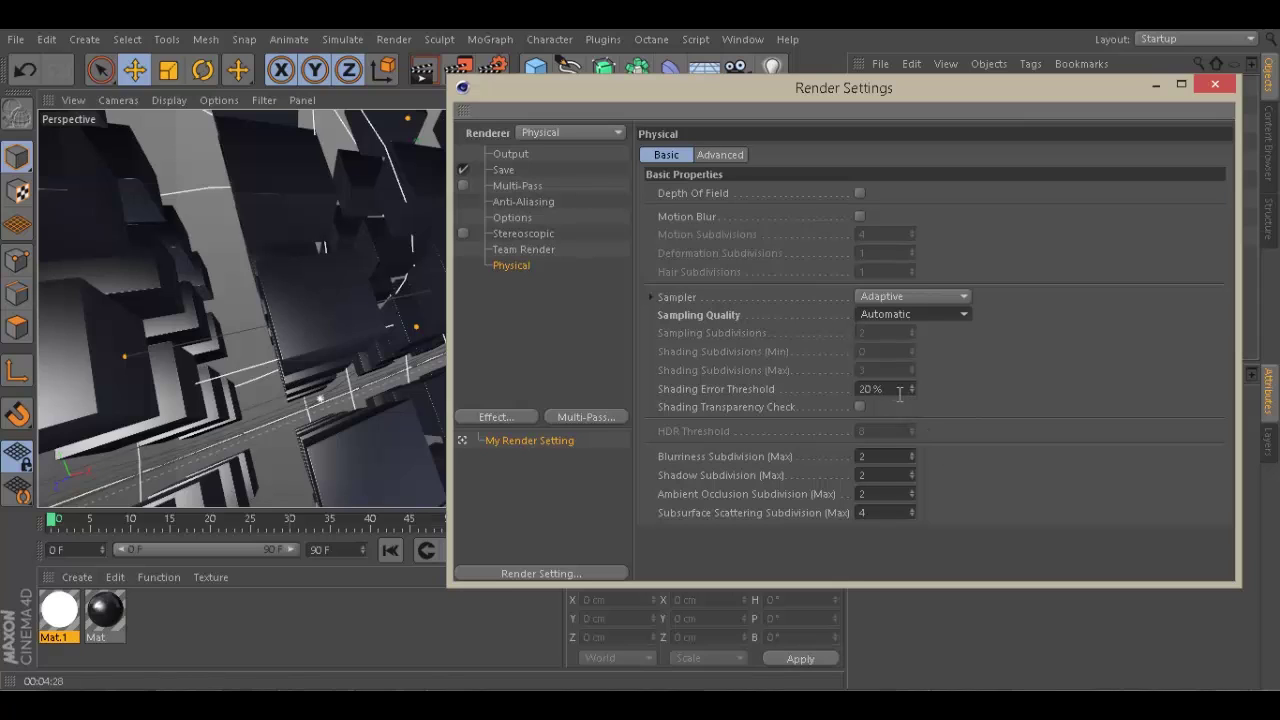
{"action": "double_click", "coordinate": [905, 389]}
{"action": "type", "text": "10"}
{"action": "key", "text": "Return"}
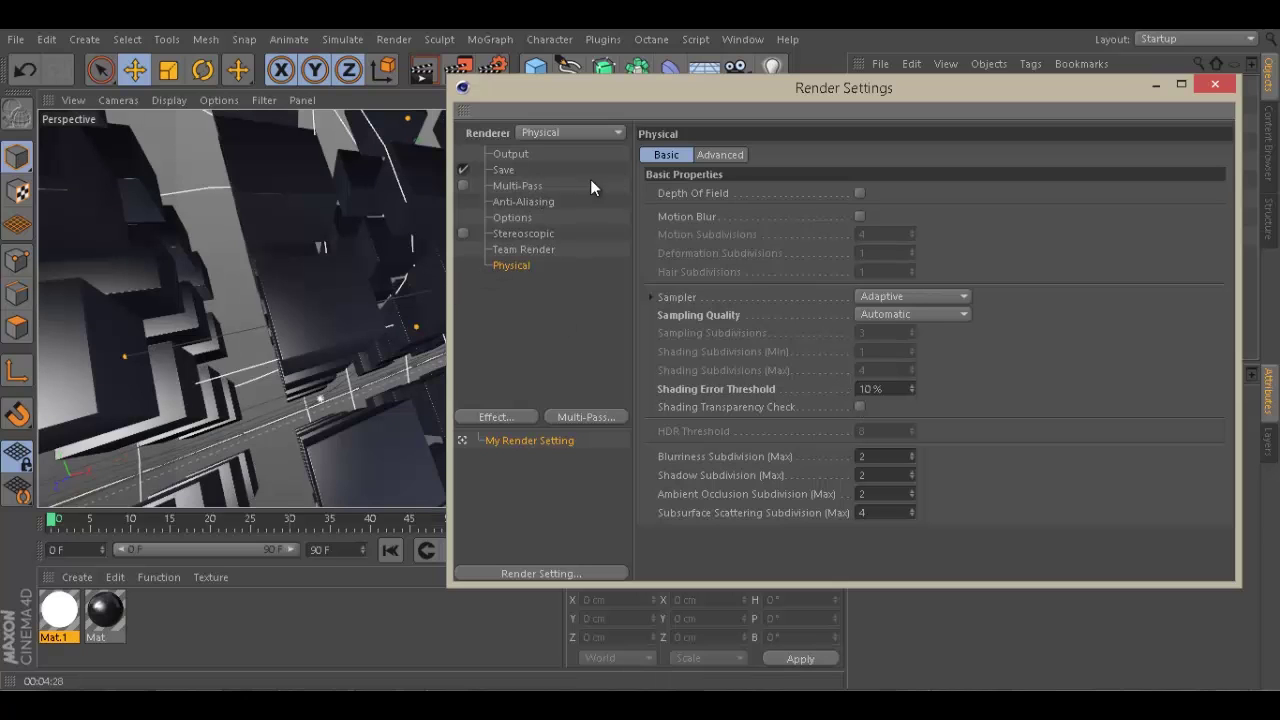
Set the render output to the Film/Video preset HDV/HDTV 720 25
{"action": "left_click_drag", "start_coordinate": [699, 87], "coordinate": [1052, 351]}
{"action": "left_click_drag", "start_coordinate": [1134, 357], "coordinate": [904, 154]}
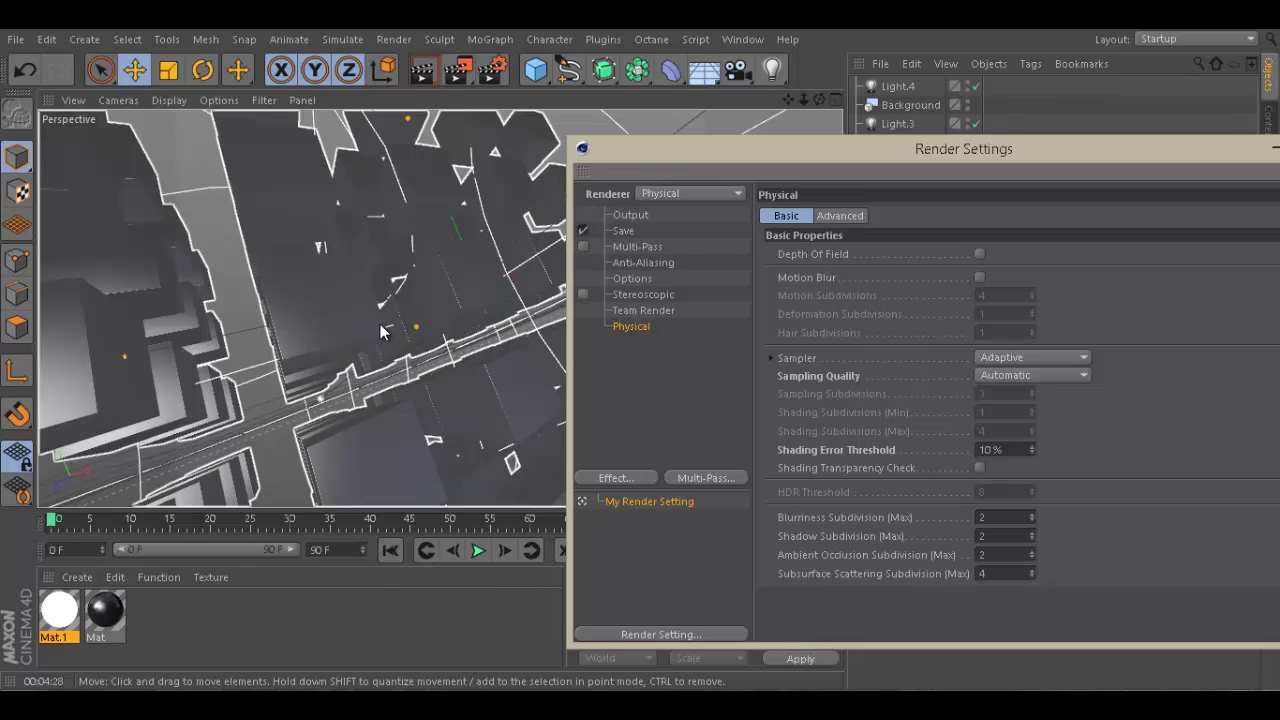
{"action": "left_click", "coordinate": [623, 232]}
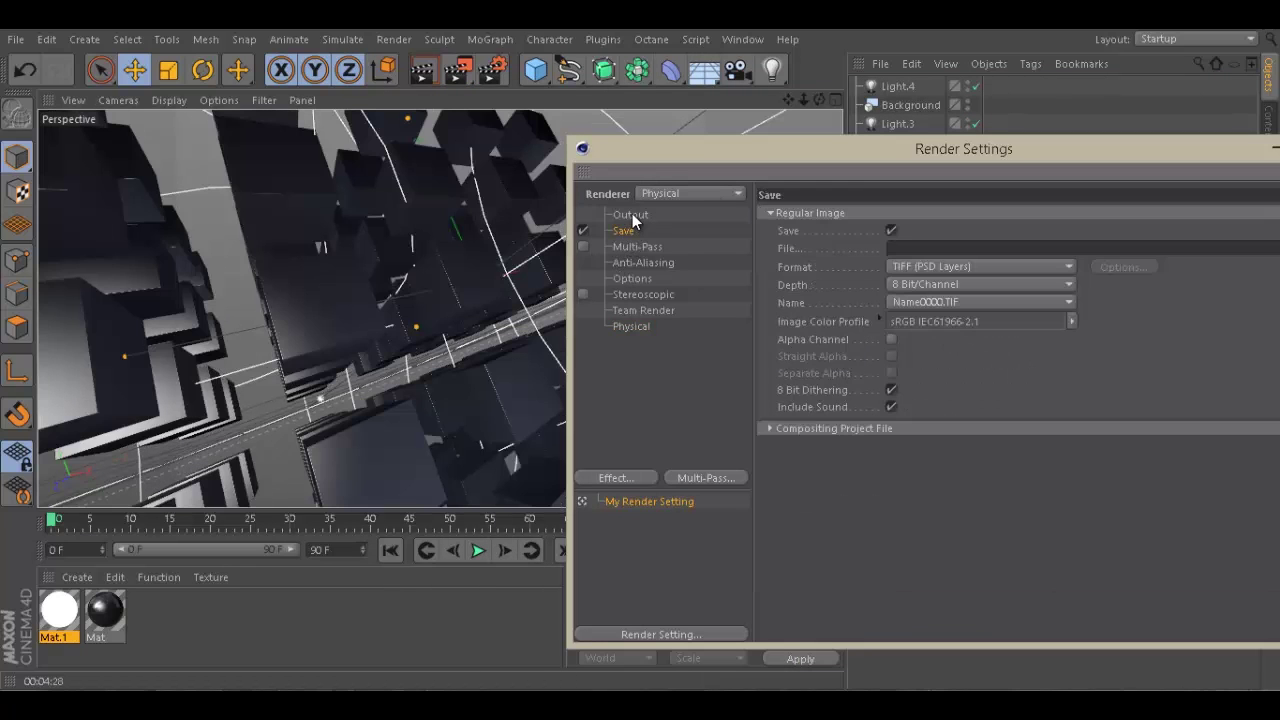
{"action": "left_click", "coordinate": [630, 215]}
{"action": "left_click", "coordinate": [777, 214]}
{"action": "mouse_move", "coordinate": [820, 270]}
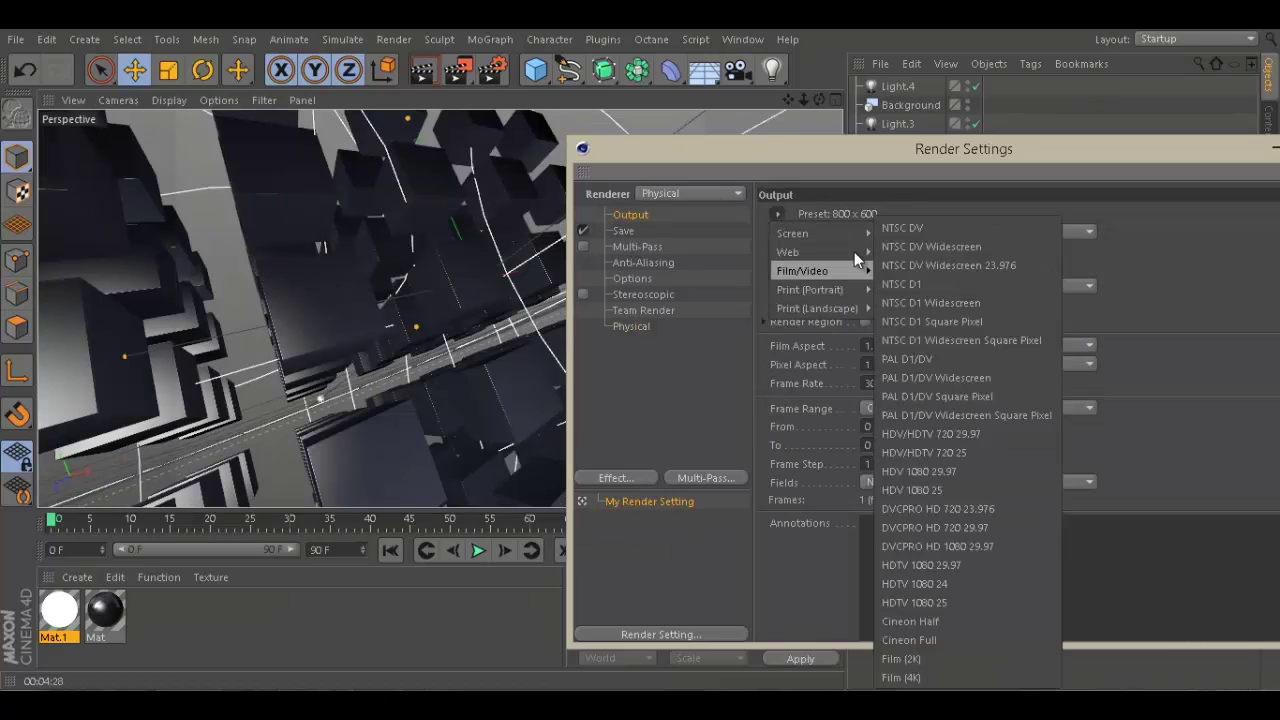
{"action": "left_click", "coordinate": [959, 455]}
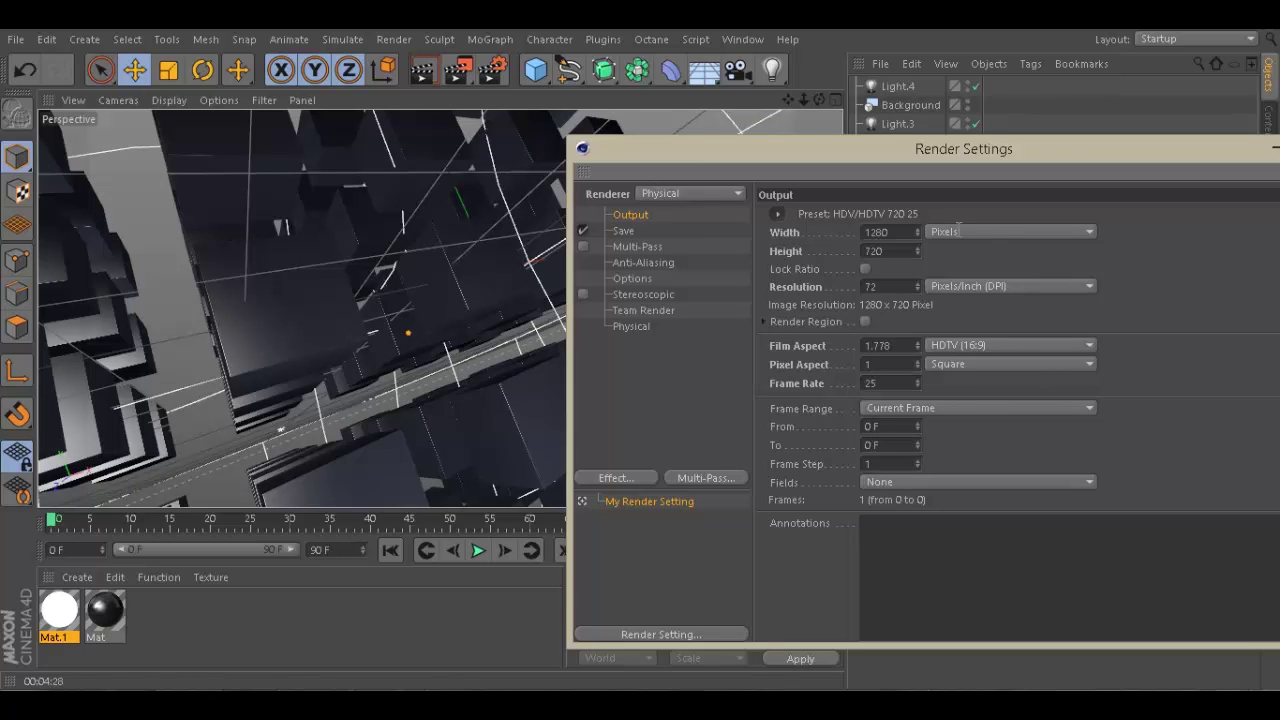
Browse for the render's save location and create a folder named Tutorial passes inside the passes folder
{"action": "left_click", "coordinate": [632, 234]}
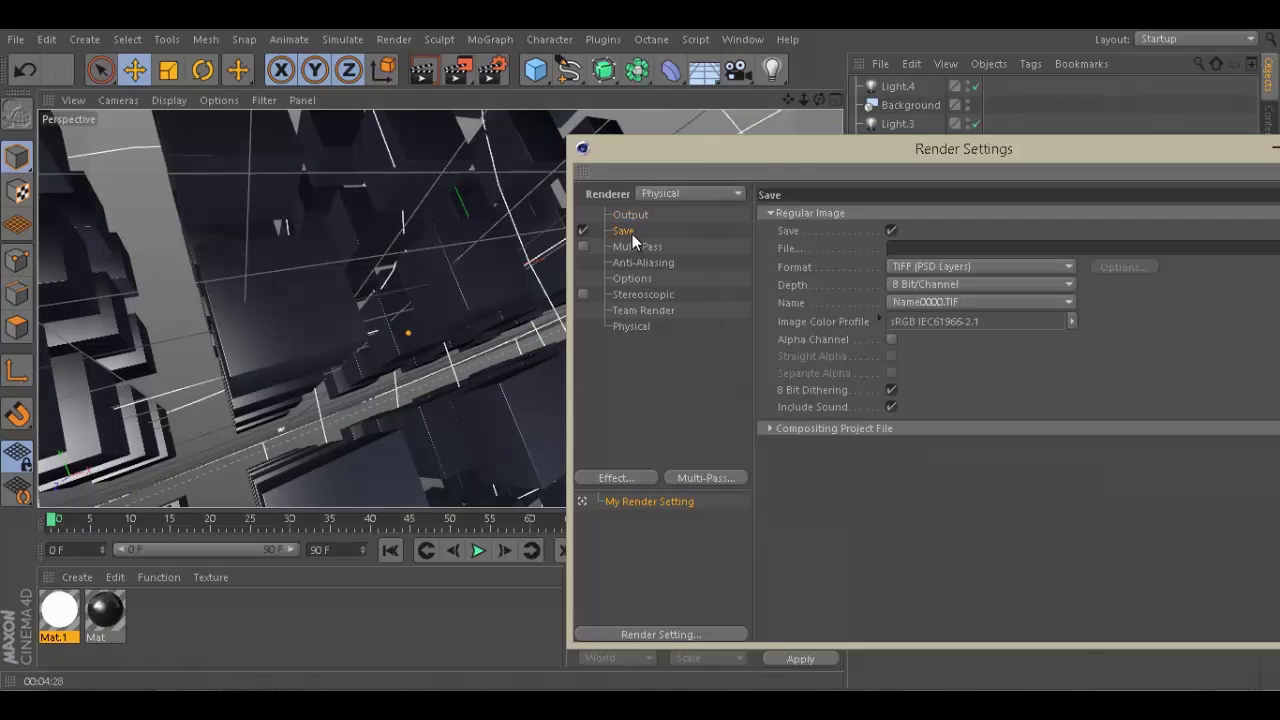
{"action": "left_click_drag", "start_coordinate": [1085, 148], "coordinate": [801, 130]}
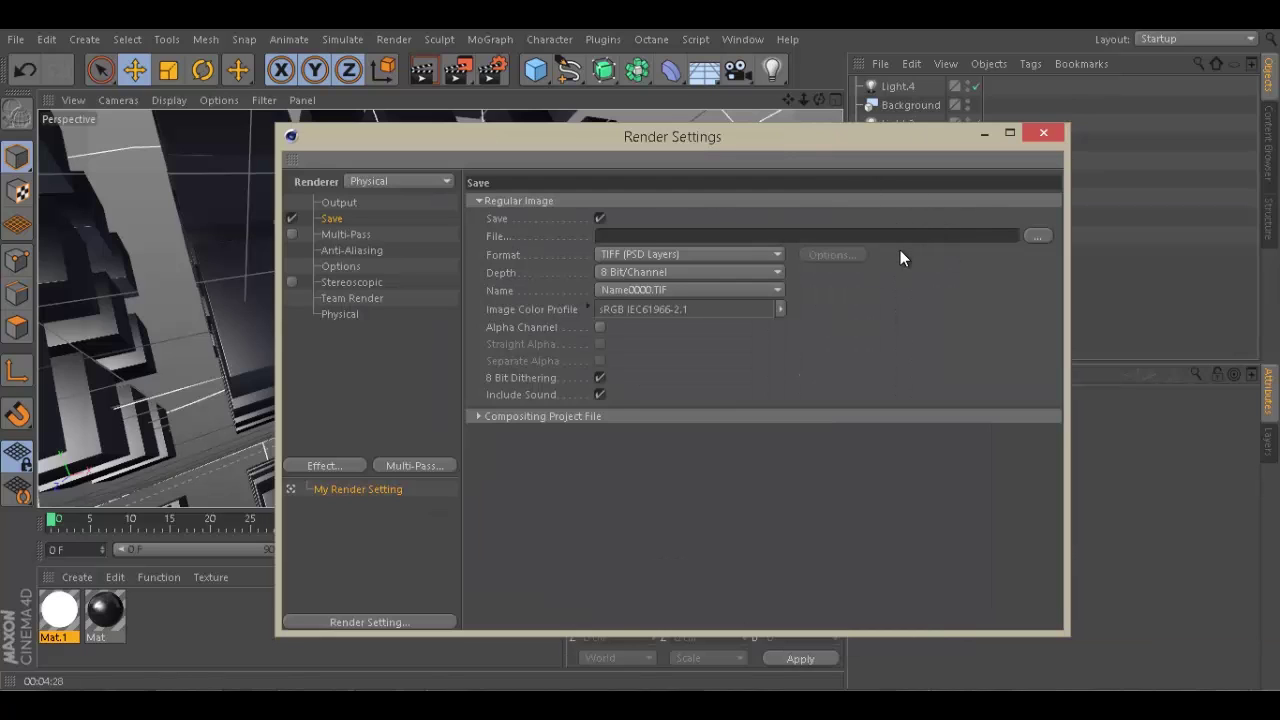
{"action": "left_click", "coordinate": [1039, 235]}
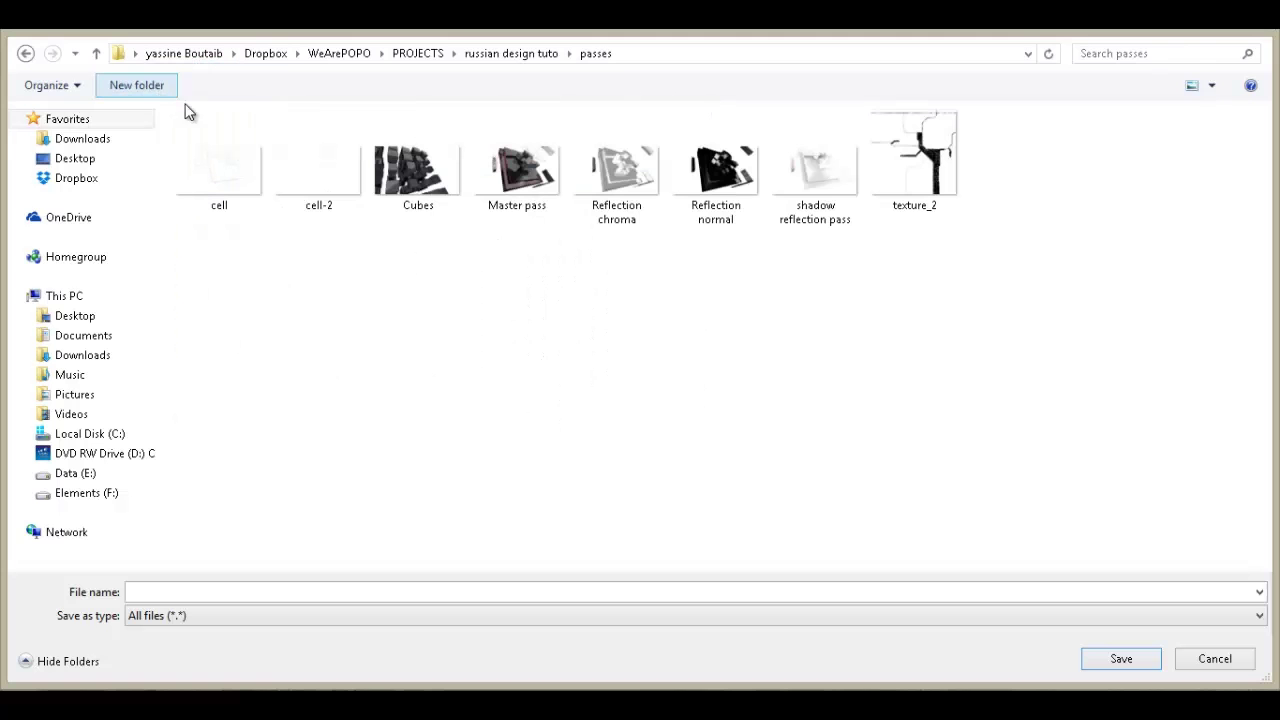
{"action": "key", "text": "ctrl+shift+n"}
{"action": "type", "text": "T"}
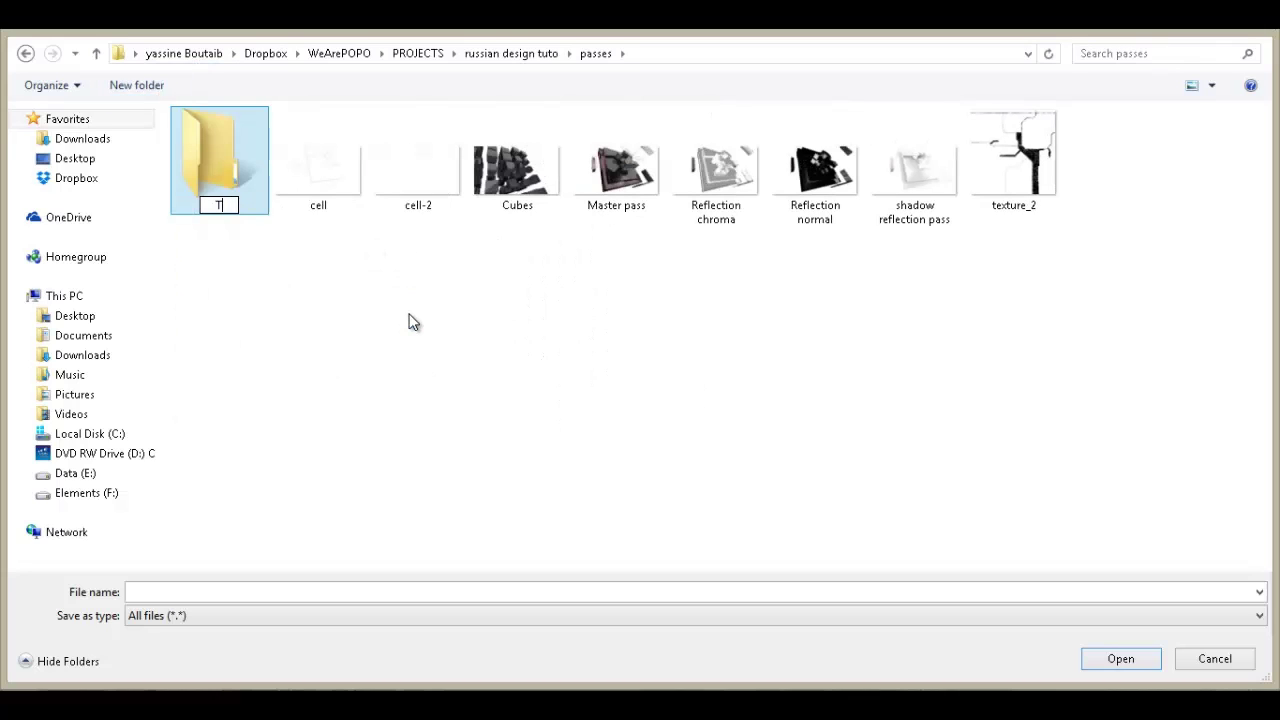
{"action": "type", "text": "Utorial passe"}
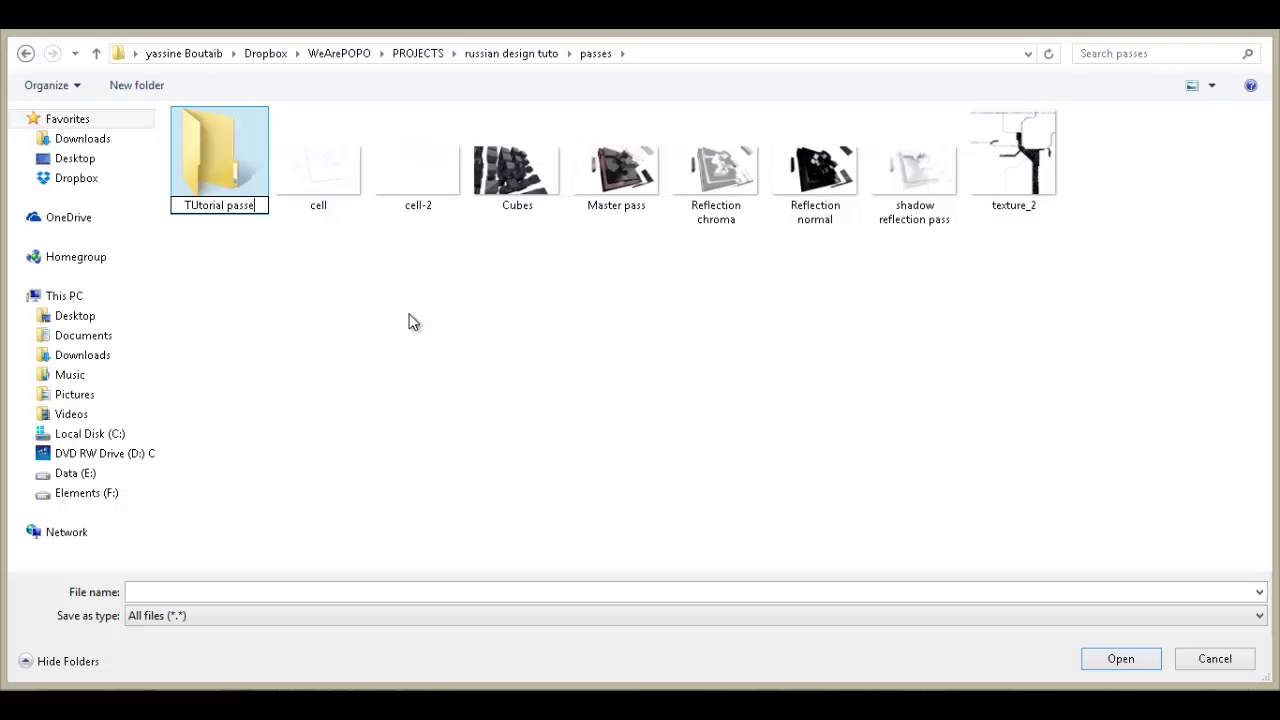
{"action": "key", "text": "BackSpace"}
{"action": "key", "text": "BackSpace"}
{"action": "key", "text": "BackSpace"}
{"action": "key", "text": "BackSpace"}
{"action": "key", "text": "BackSpace"}
{"action": "key", "text": "BackSpace"}
{"action": "key", "text": "BackSpace"}
{"action": "key", "text": "BackSpace"}
{"action": "key", "text": "BackSpace"}
{"action": "key", "text": "BackSpace"}
{"action": "key", "text": "BackSpace"}
{"action": "key", "text": "BackSpace"}
{"action": "key", "text": "BackSpace"}
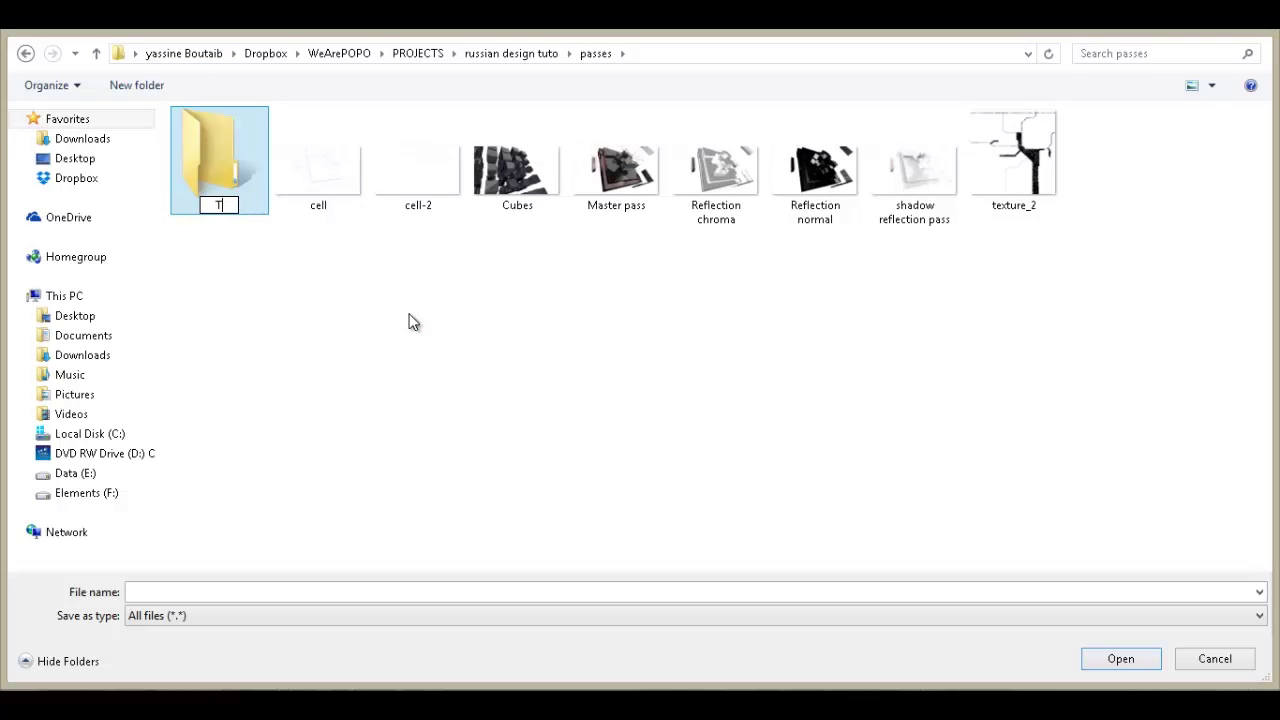
{"action": "type", "text": "utorial p"}
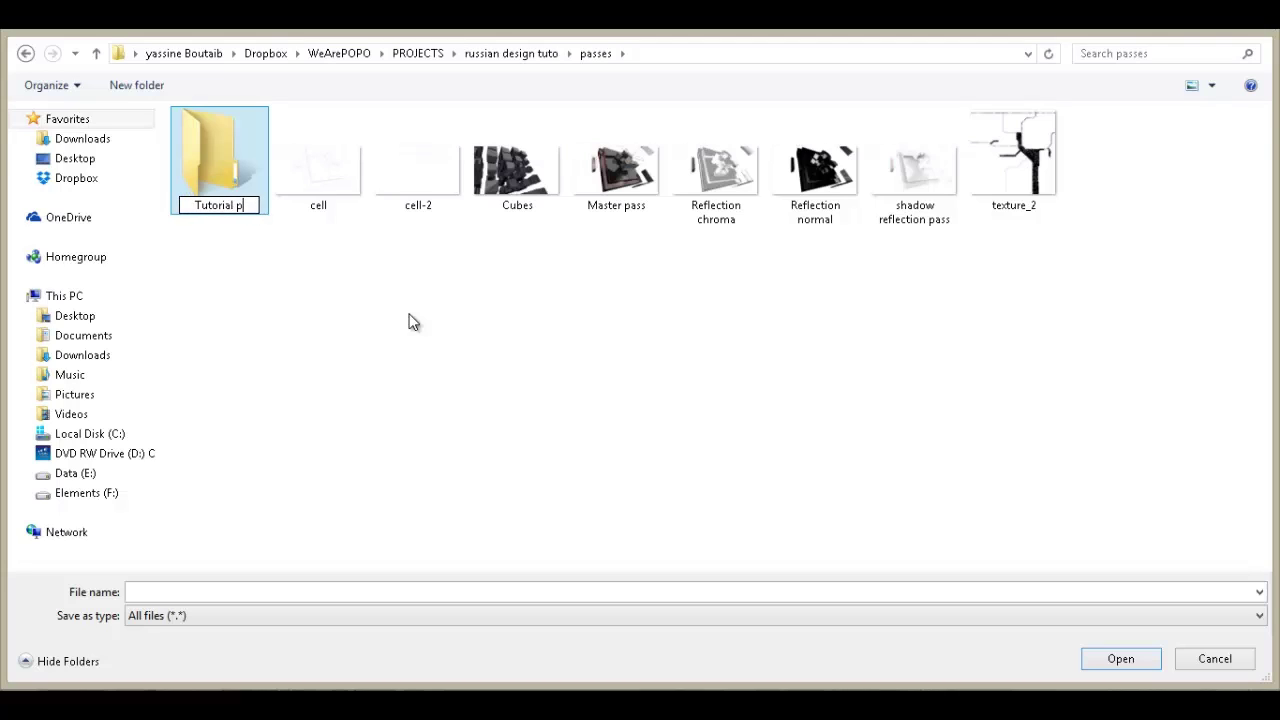
{"action": "type", "text": "asses"}
{"action": "key", "text": "Return"}
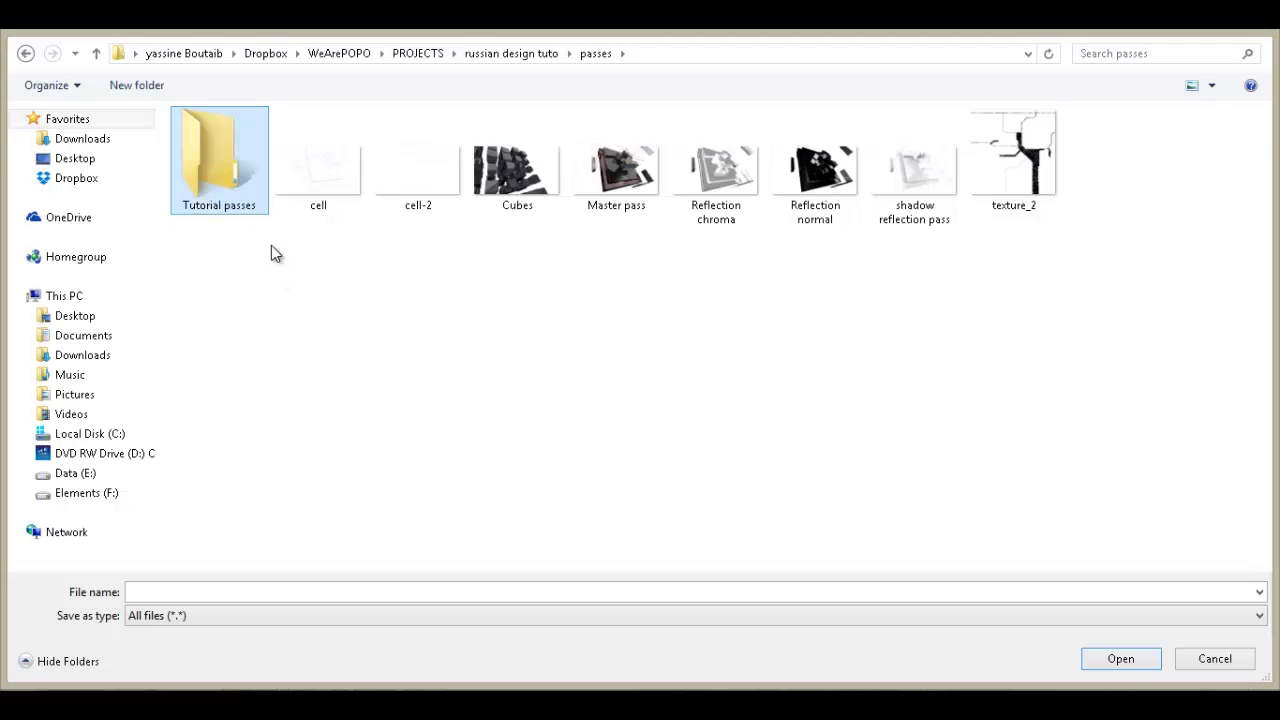
Set the render file to Cubes BG in the Tutorial passes folder, with Alpha Channel and Straight Alpha enabled
{"action": "double_click", "coordinate": [223, 169]}
{"action": "left_click", "coordinate": [258, 593]}
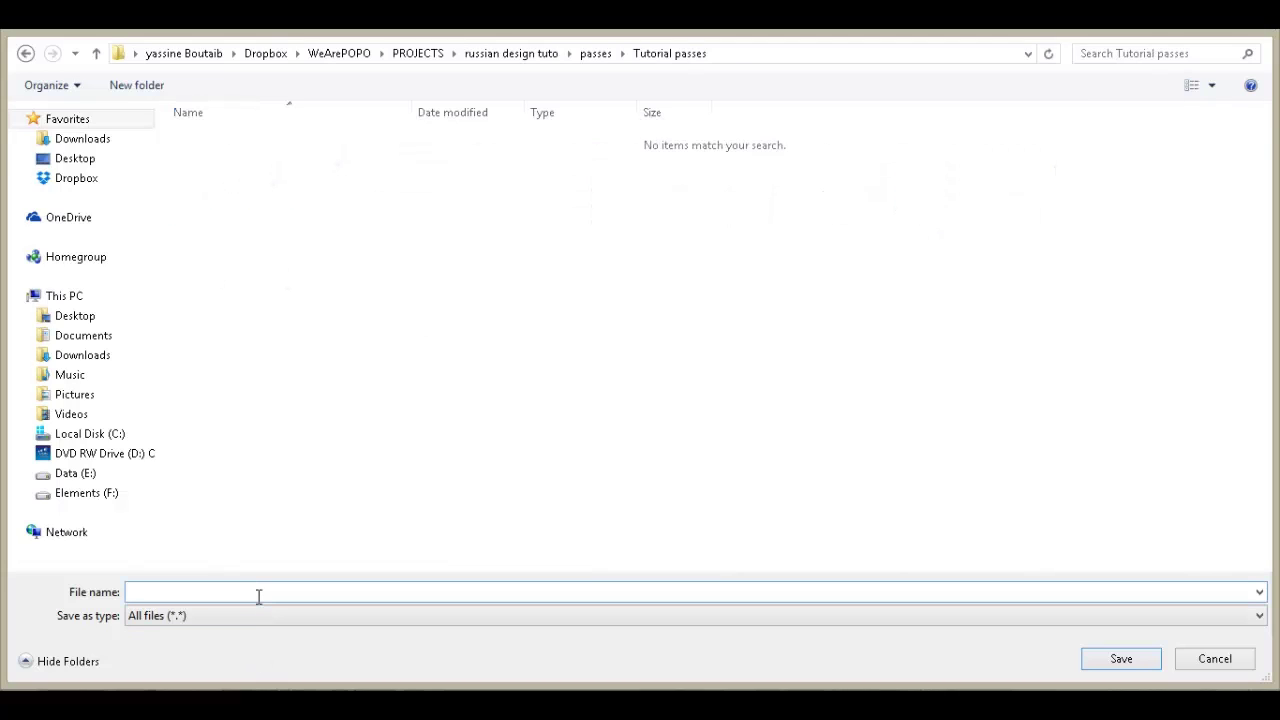
{"action": "type", "text": "Cubes BG"}
{"action": "left_click", "coordinate": [1123, 662]}
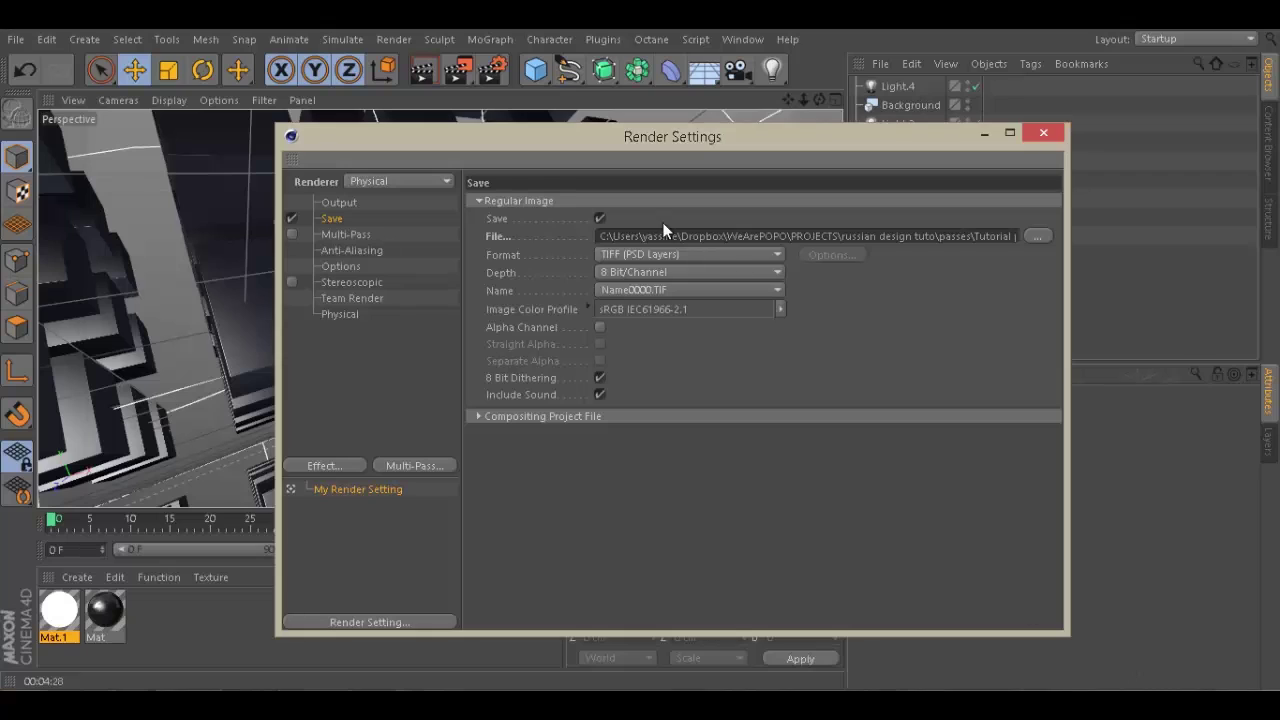
{"action": "left_click", "coordinate": [599, 328]}
{"action": "left_click", "coordinate": [599, 344]}
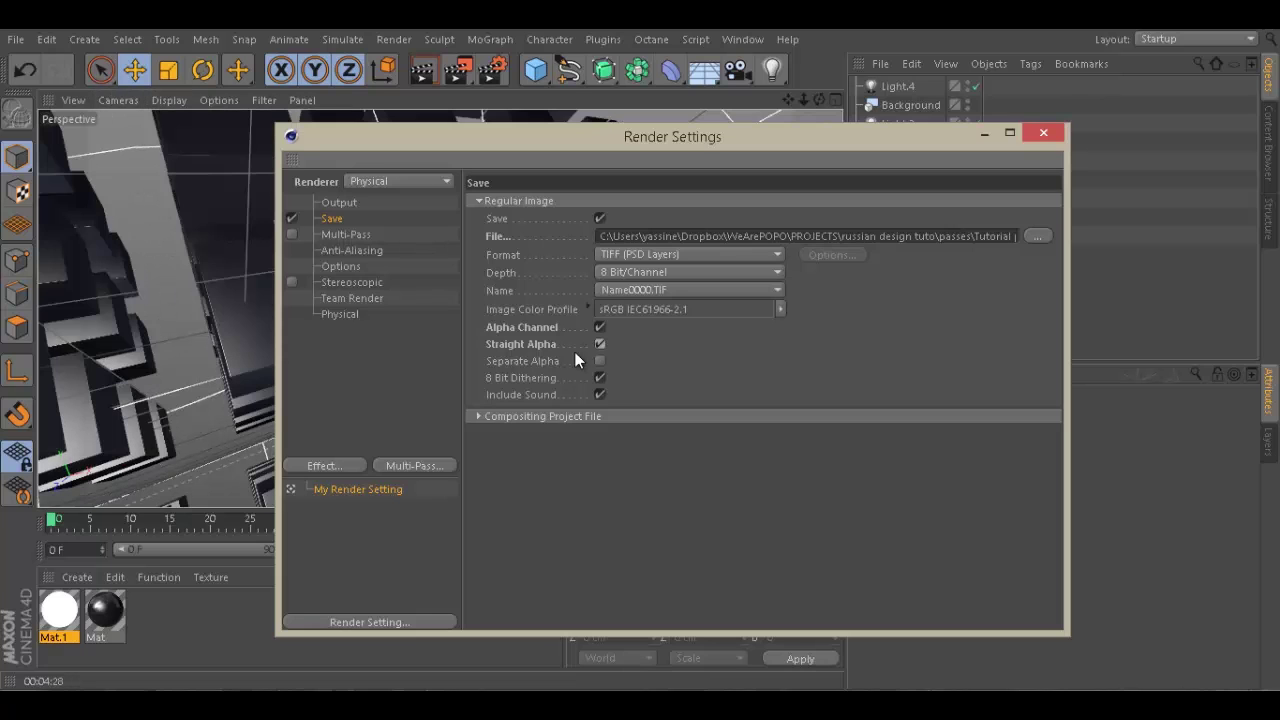
Close the render settings and render the cubes background to the Picture Viewer
{"action": "left_click", "coordinate": [600, 394]}
{"action": "left_click", "coordinate": [1043, 132]}
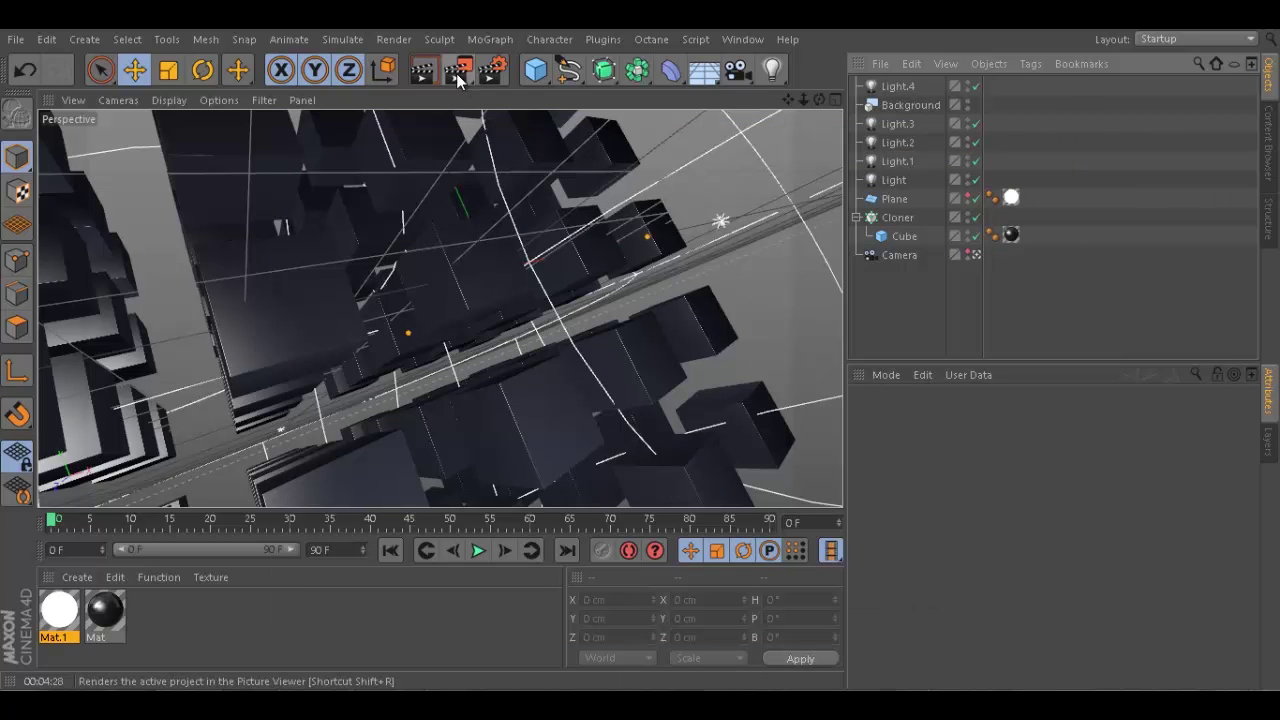
{"action": "left_click", "coordinate": [458, 70]}
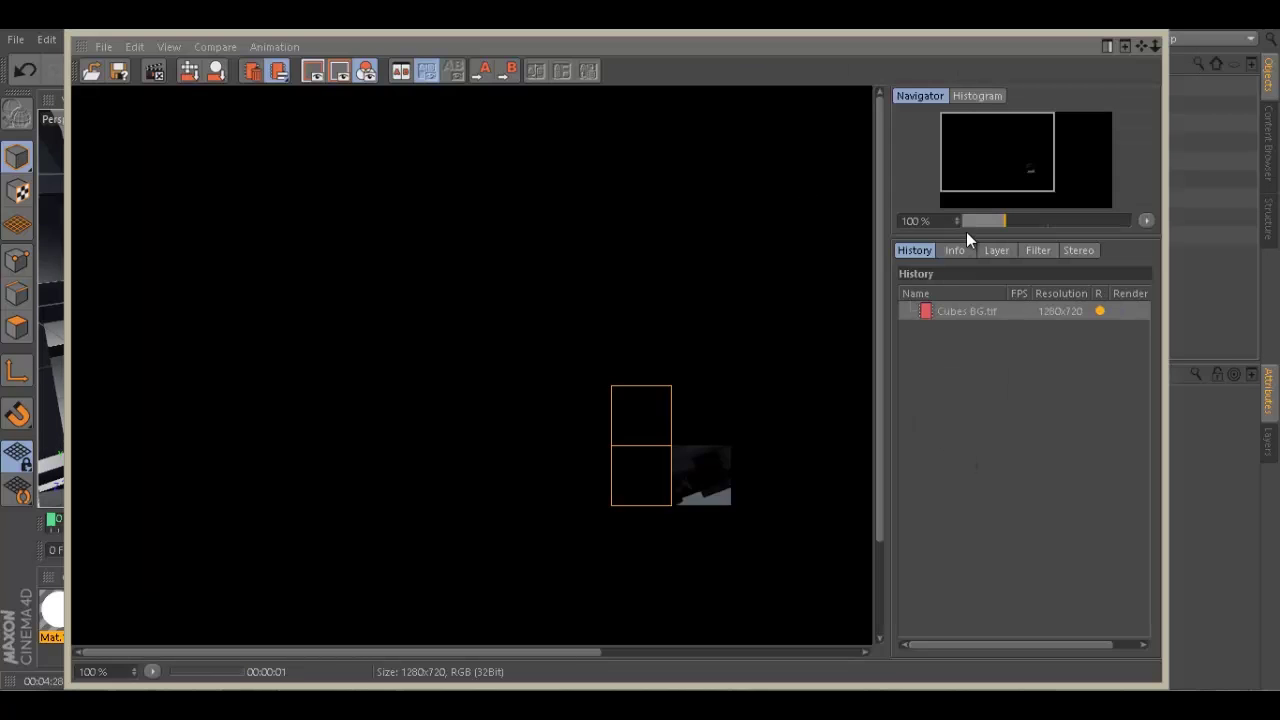
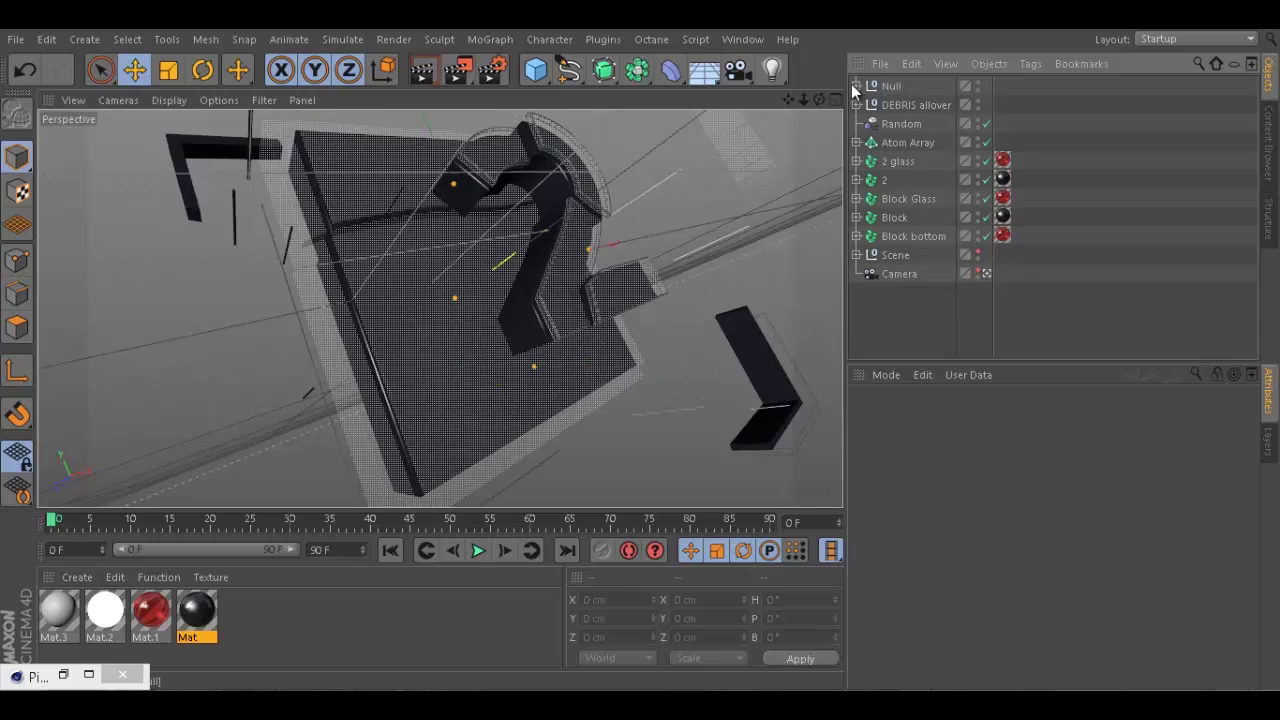
Rename the Null group as Plexus and hide it in both the viewport and the renderer
{"action": "left_click", "coordinate": [855, 85]}
{"action": "left_click", "coordinate": [893, 86]}
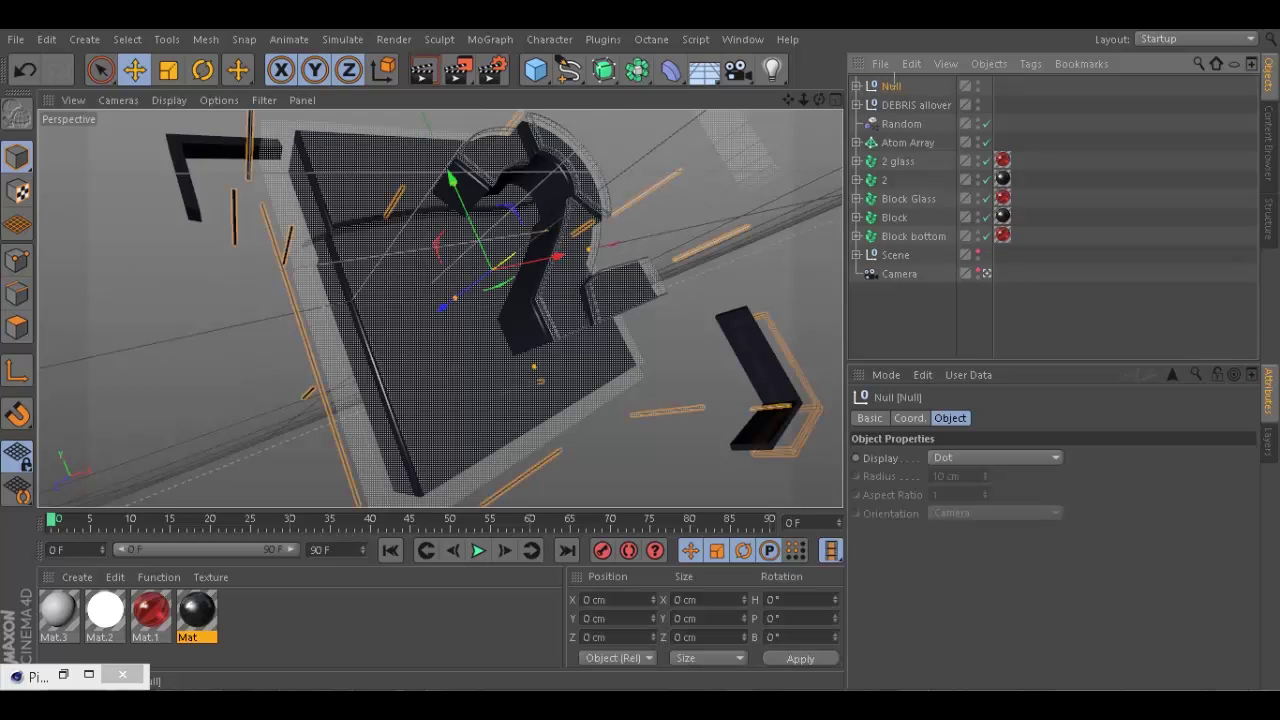
{"action": "double_click", "coordinate": [893, 86]}
{"action": "type", "text": "Plexus"}
{"action": "key", "text": "Return"}
{"action": "left_click", "coordinate": [978, 85]}
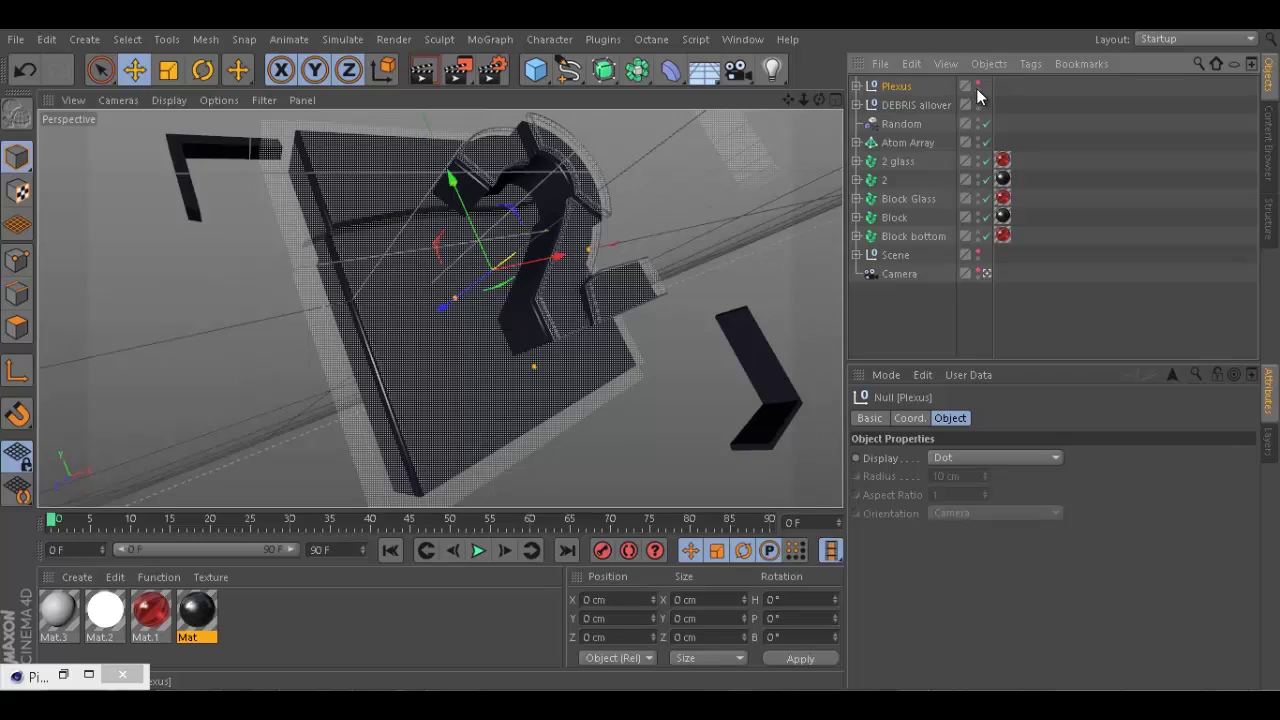
{"action": "left_click", "coordinate": [978, 92]}
Preview-render the view, then move the loose Atom Array into the Plexus group and collapse the group
{"action": "left_click", "coordinate": [422, 71]}
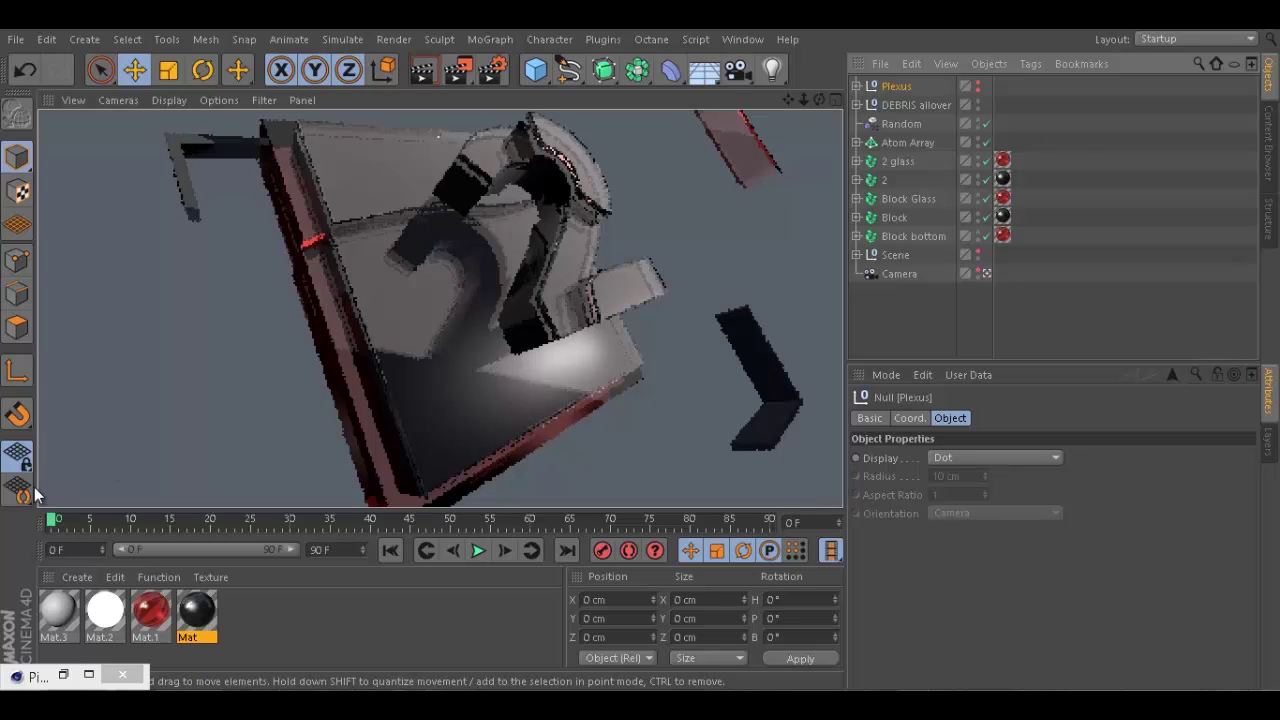
{"action": "left_click", "coordinate": [925, 324]}
{"action": "left_click_drag", "start_coordinate": [900, 142], "coordinate": [895, 88]}
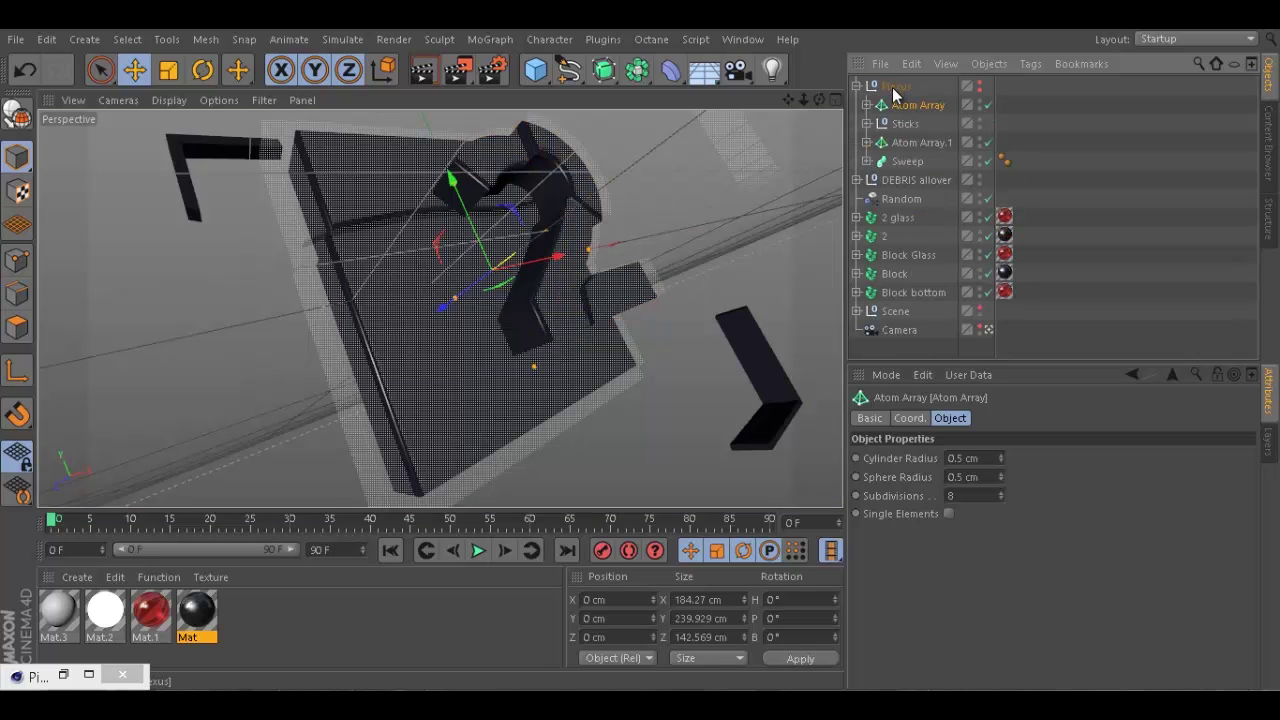
{"action": "left_click", "coordinate": [857, 86]}
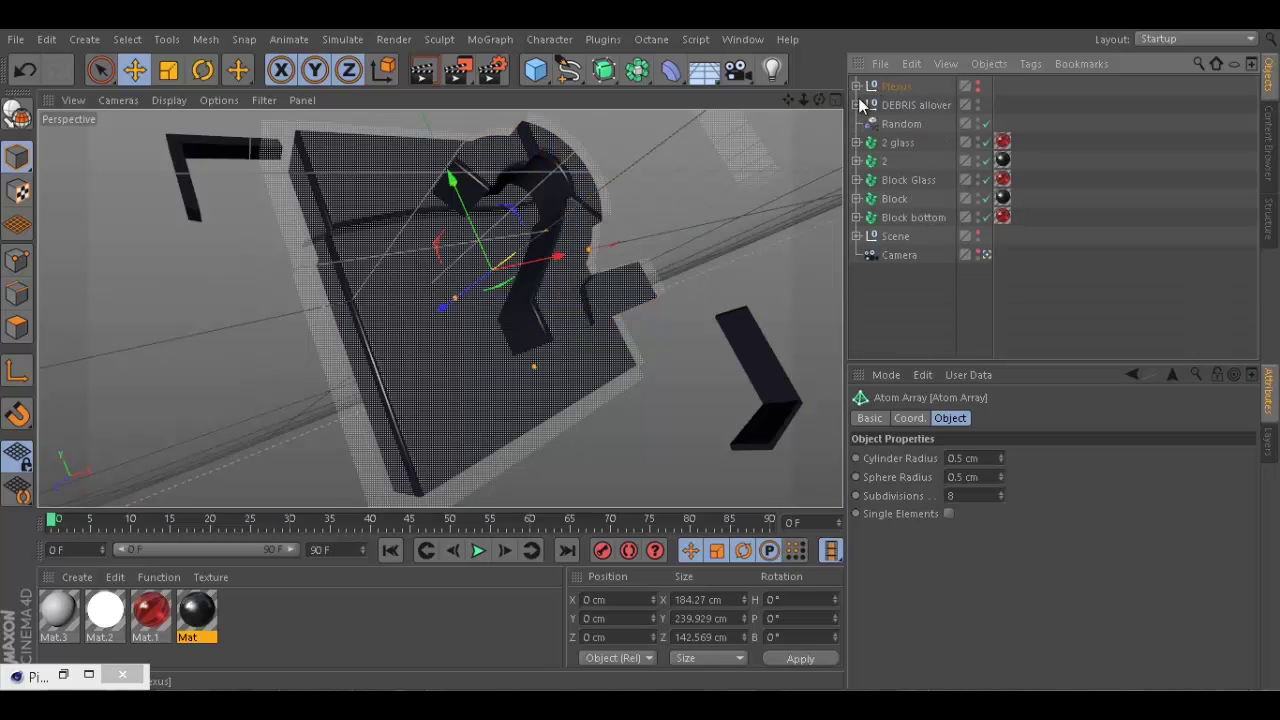
{"action": "left_click", "coordinate": [957, 320]}
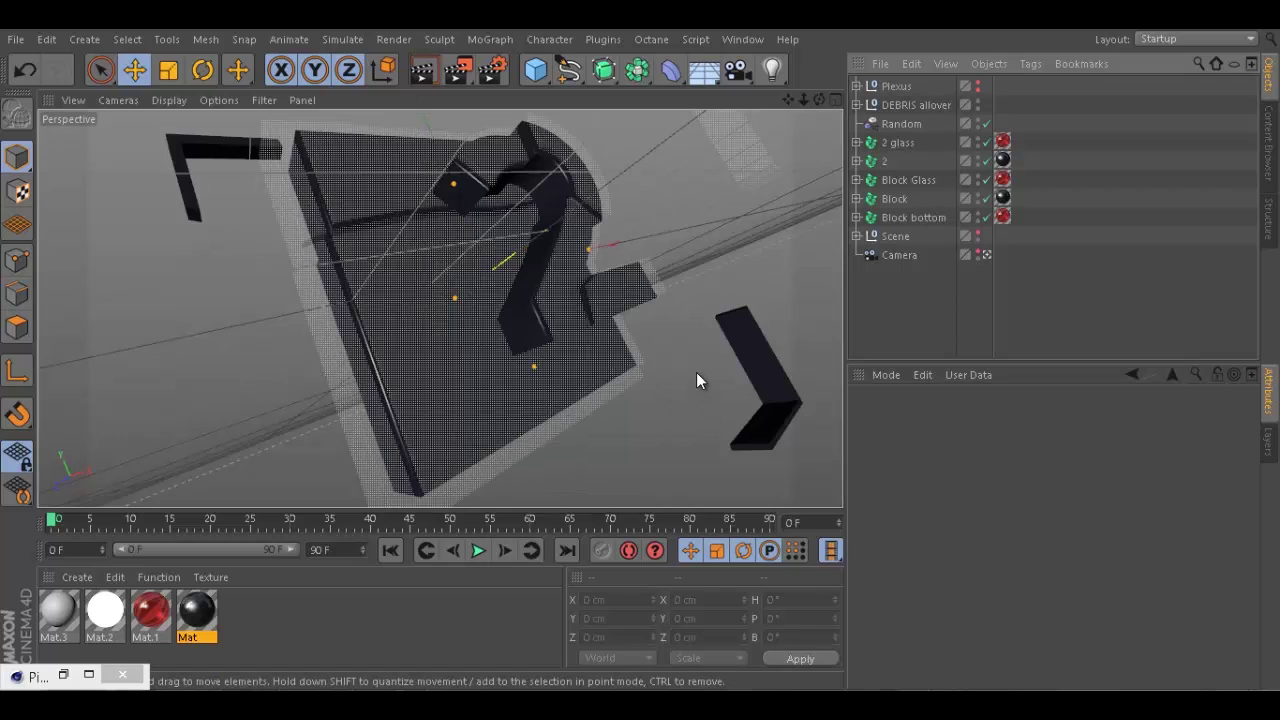
Set the Physical renderer to the Adaptive sampler, Automatic sampling quality and a 10% shading error threshold
{"action": "left_click", "coordinate": [499, 78]}
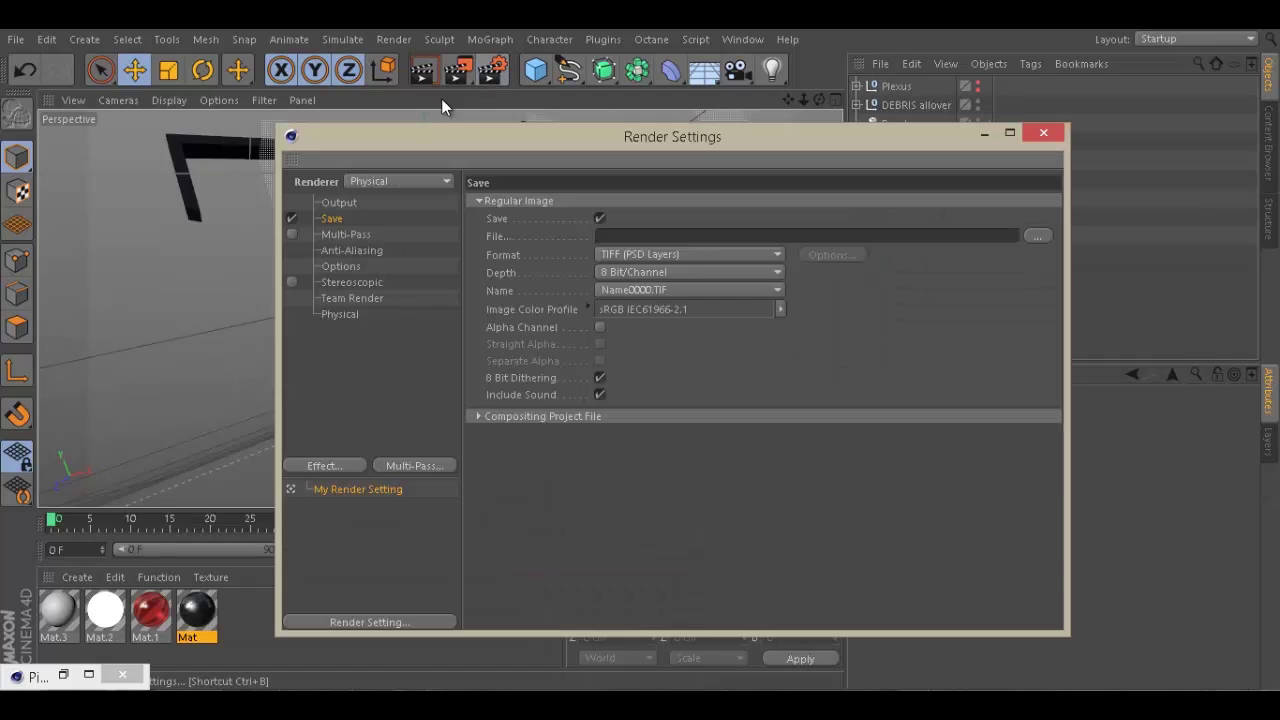
{"action": "left_click", "coordinate": [340, 315]}
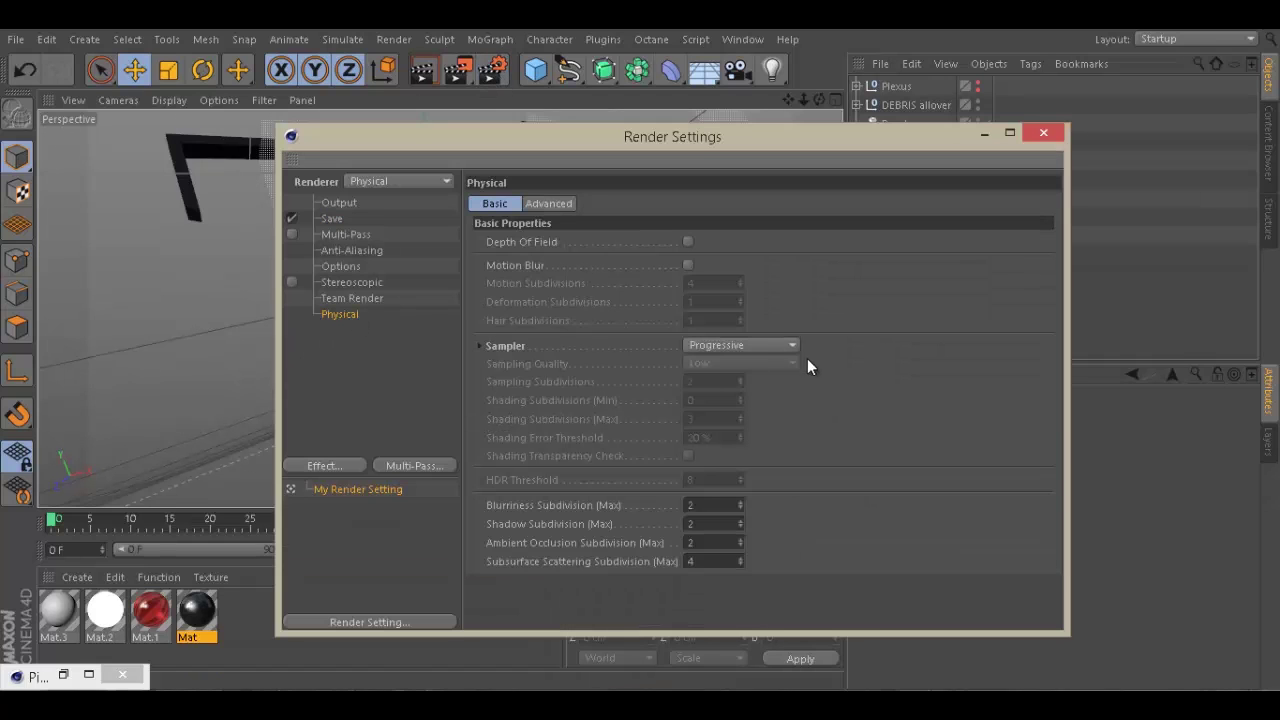
{"action": "left_click", "coordinate": [759, 345]}
{"action": "left_click", "coordinate": [739, 381]}
{"action": "left_click", "coordinate": [737, 364]}
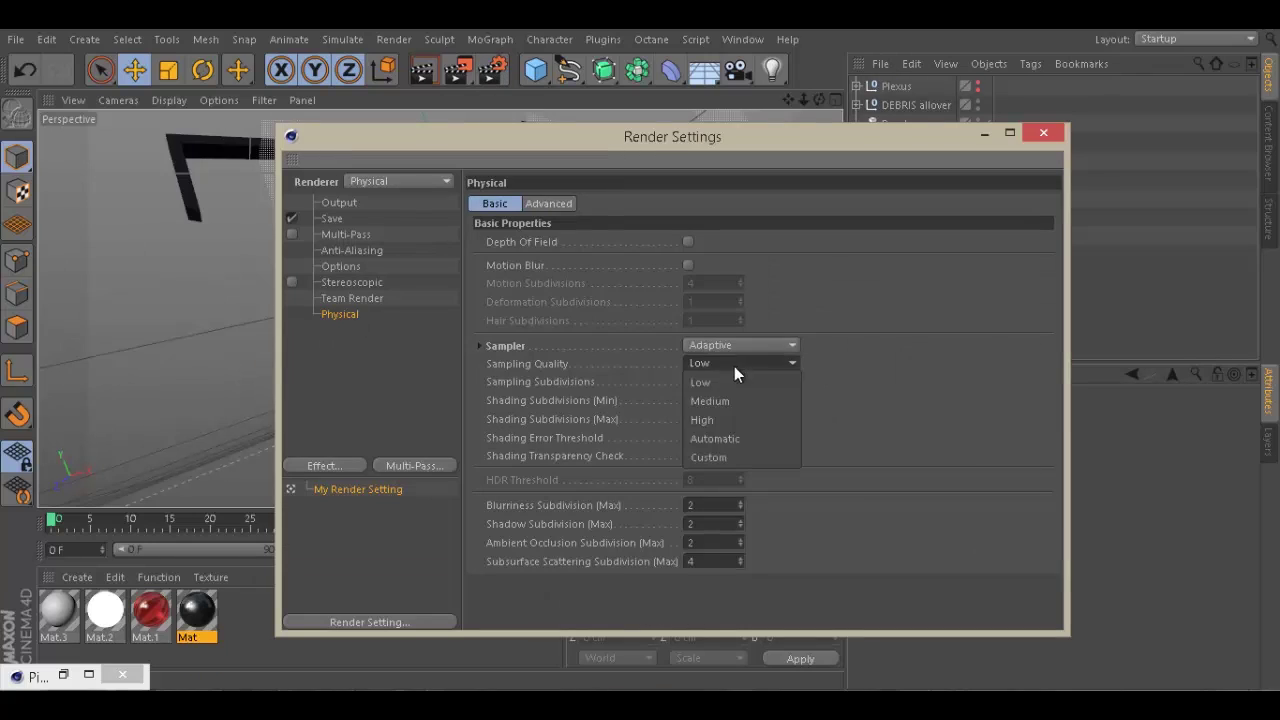
{"action": "left_click", "coordinate": [731, 440]}
{"action": "left_click", "coordinate": [700, 437]}
{"action": "type", "text": "10"}
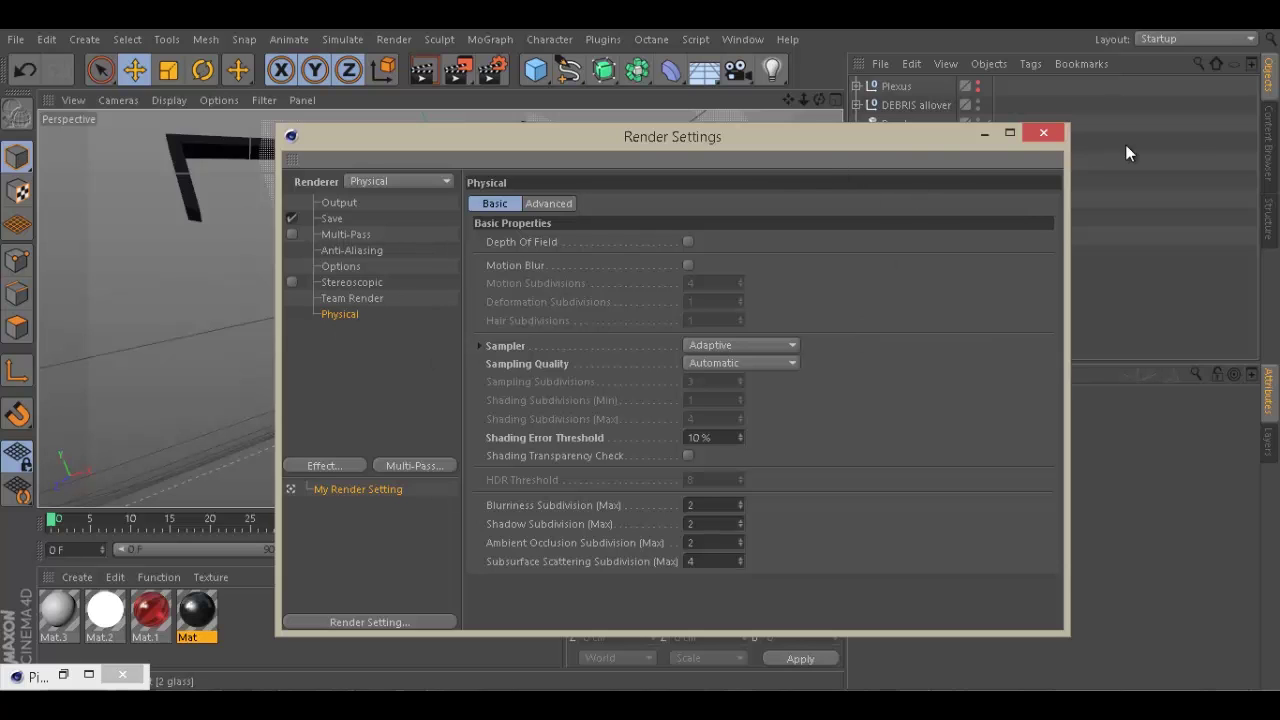
Position the Render Settings window clear of the objects and preview-render the active view
{"action": "left_click_drag", "start_coordinate": [771, 168], "coordinate": [1102, 313]}
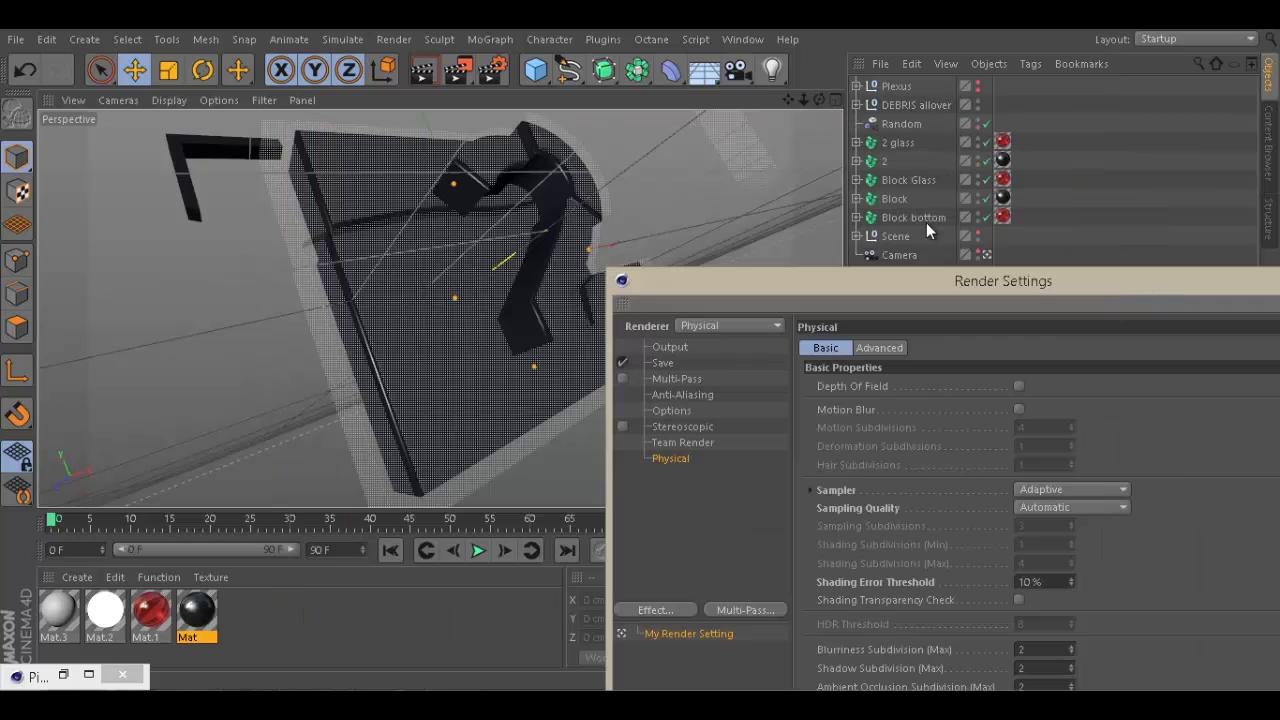
{"action": "left_click_drag", "start_coordinate": [895, 279], "coordinate": [946, 100]}
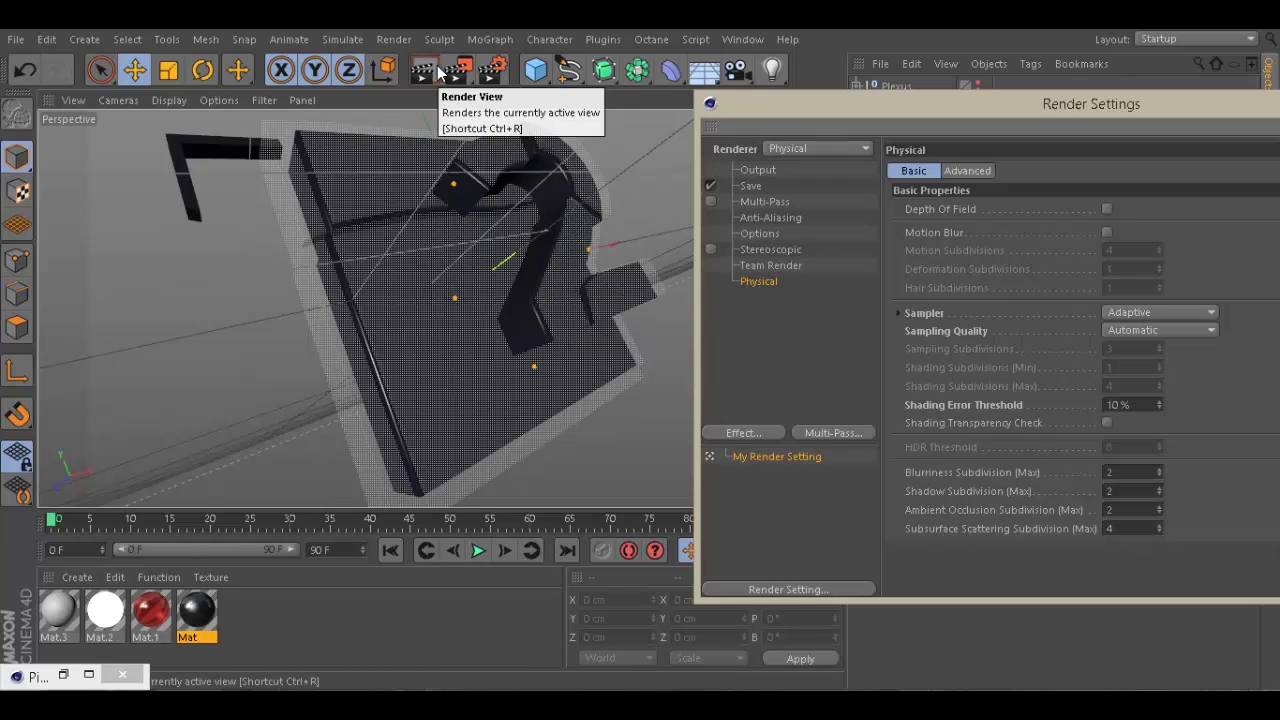
{"action": "left_click_drag", "start_coordinate": [763, 106], "coordinate": [614, 161]}
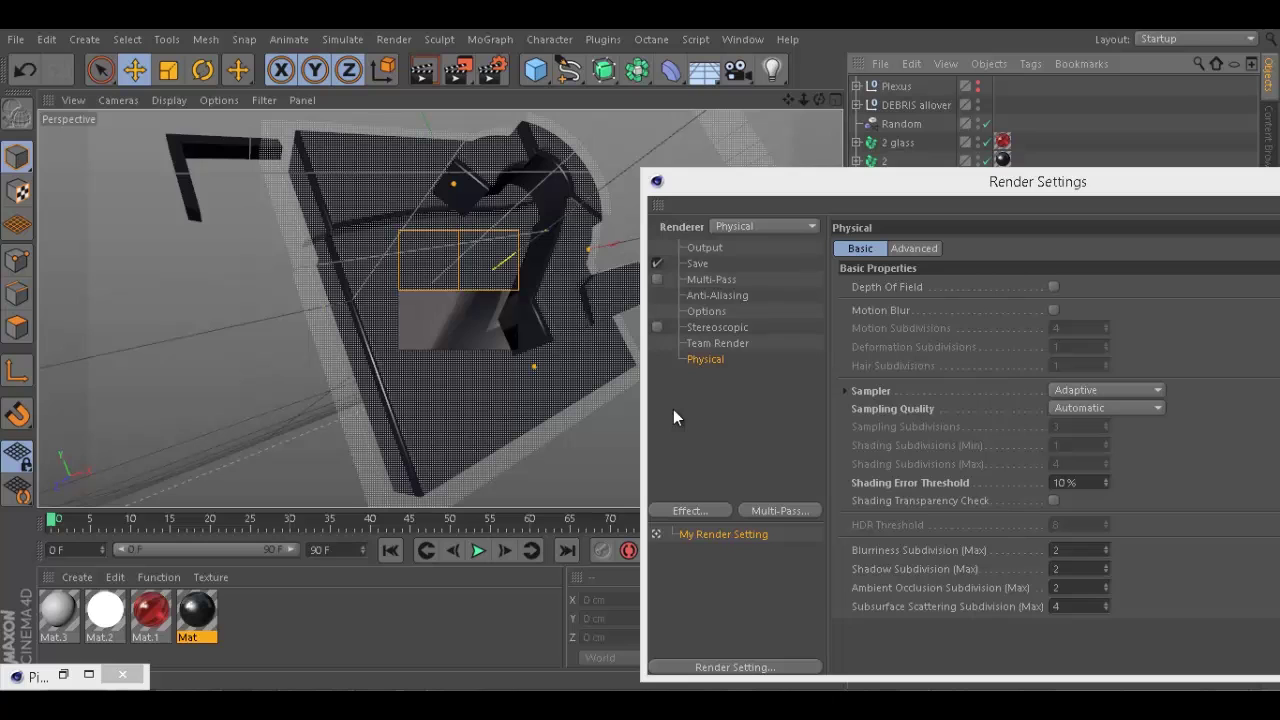
{"action": "left_click", "coordinate": [674, 411]}
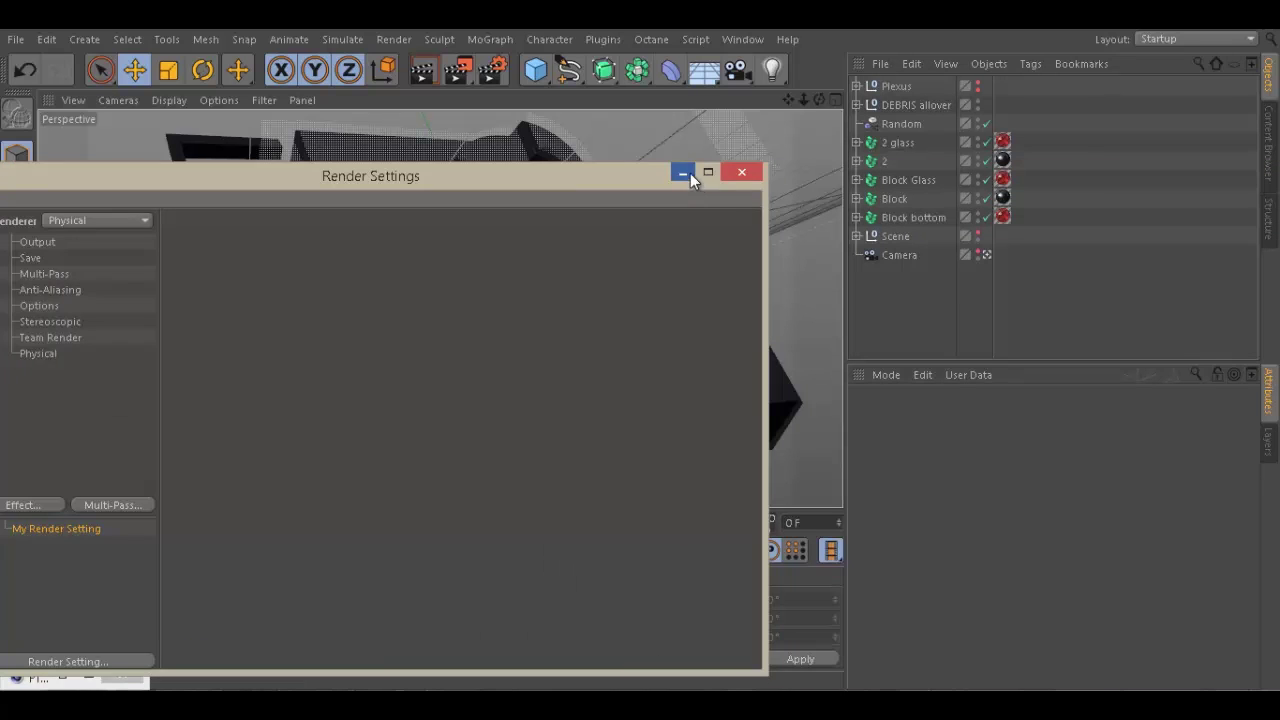
Make the Scene group visible in the viewport and examine its planes, lights and background
{"action": "left_click", "coordinate": [684, 175]}
{"action": "left_click", "coordinate": [978, 232]}
{"action": "left_click", "coordinate": [857, 236]}
{"action": "scroll", "coordinate": [969, 285], "scroll_direction": "down", "scroll_amount": 2}
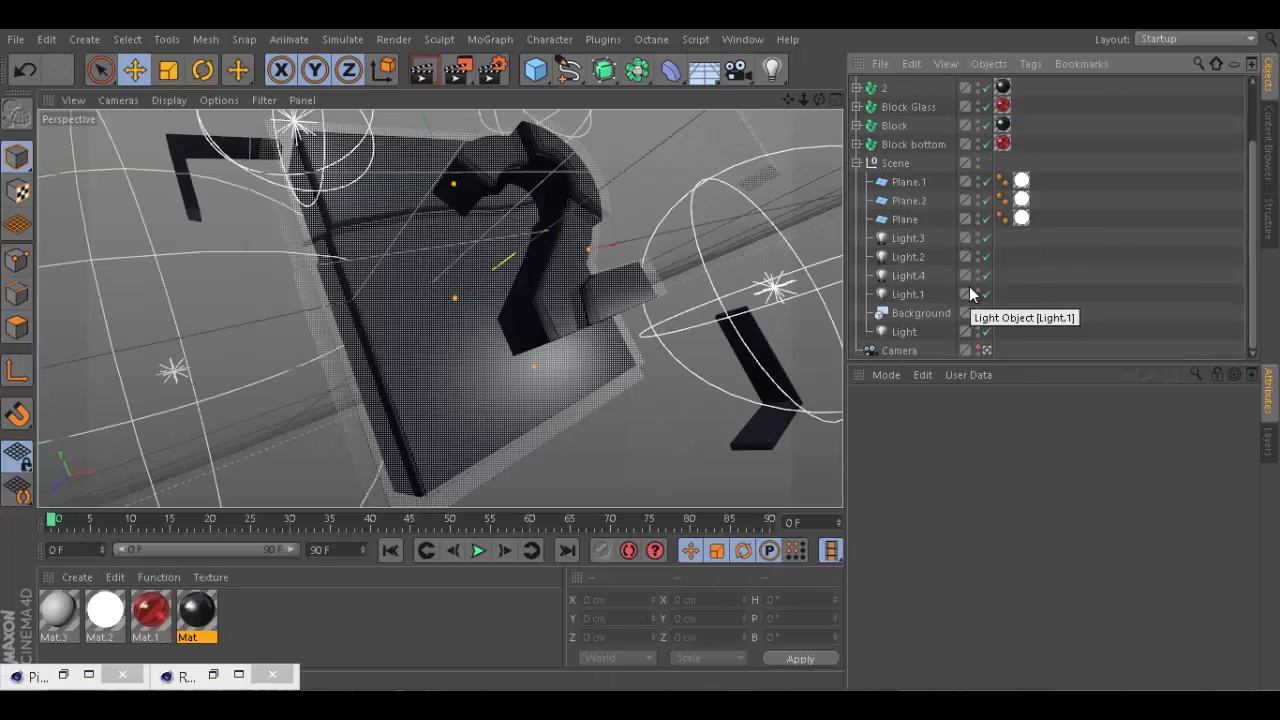
{"action": "scroll", "coordinate": [861, 245], "scroll_direction": "up", "scroll_amount": 2}
{"action": "left_click", "coordinate": [857, 236]}
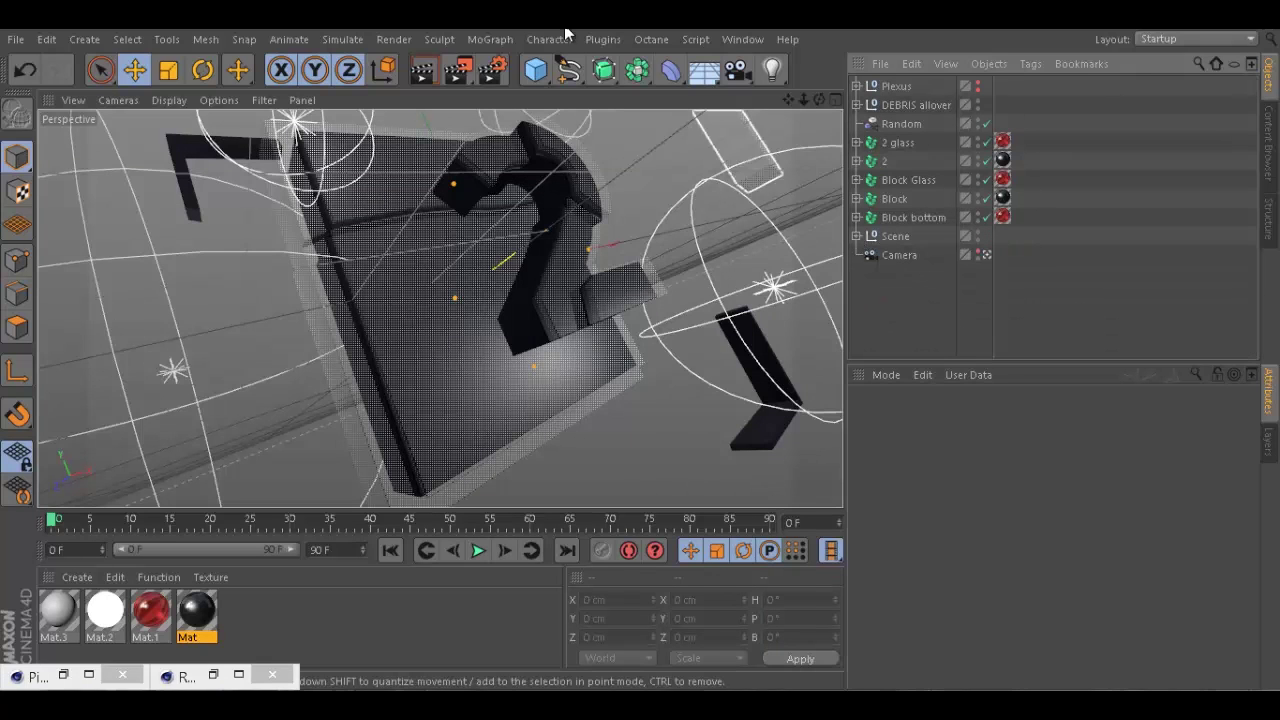
Add the Ambient Occlusion and Global Illumination effects to the render settings
{"action": "left_click", "coordinate": [493, 69]}
{"action": "left_click_drag", "start_coordinate": [265, 181], "coordinate": [820, 40]}
{"action": "left_click", "coordinate": [589, 368]}
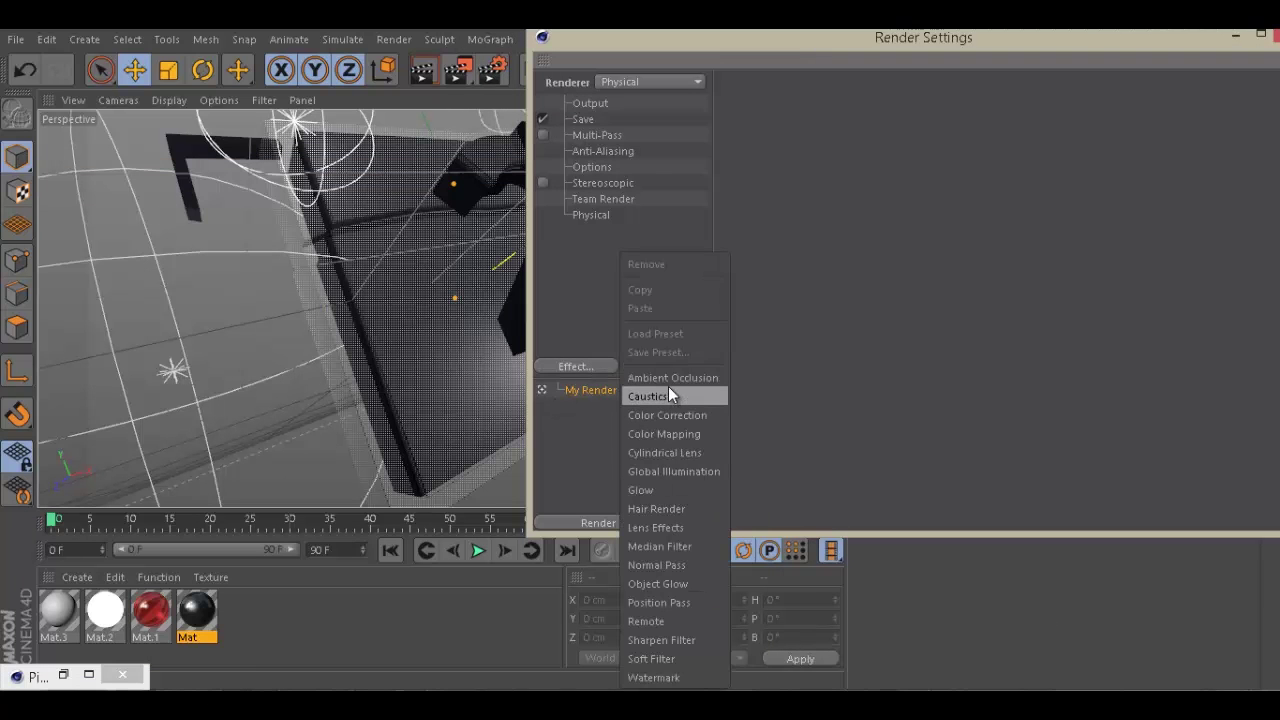
{"action": "left_click", "coordinate": [670, 378]}
{"action": "left_click", "coordinate": [597, 367]}
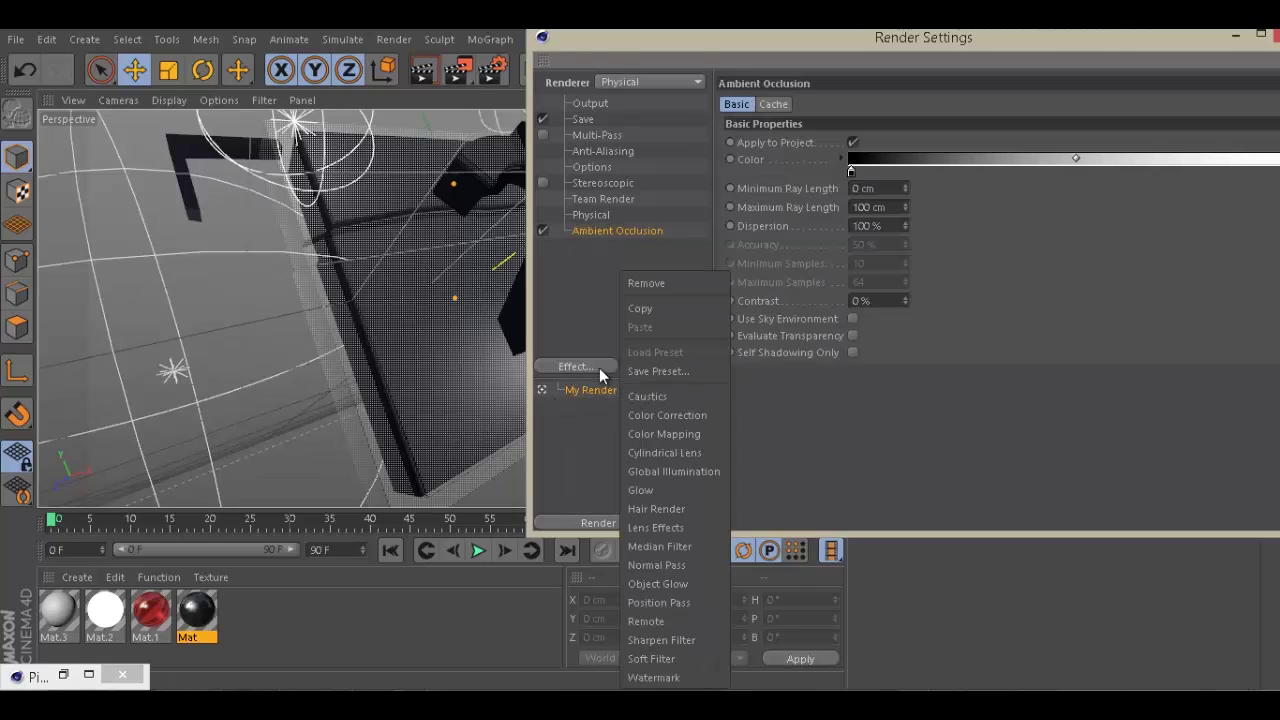
{"action": "left_click", "coordinate": [674, 471]}
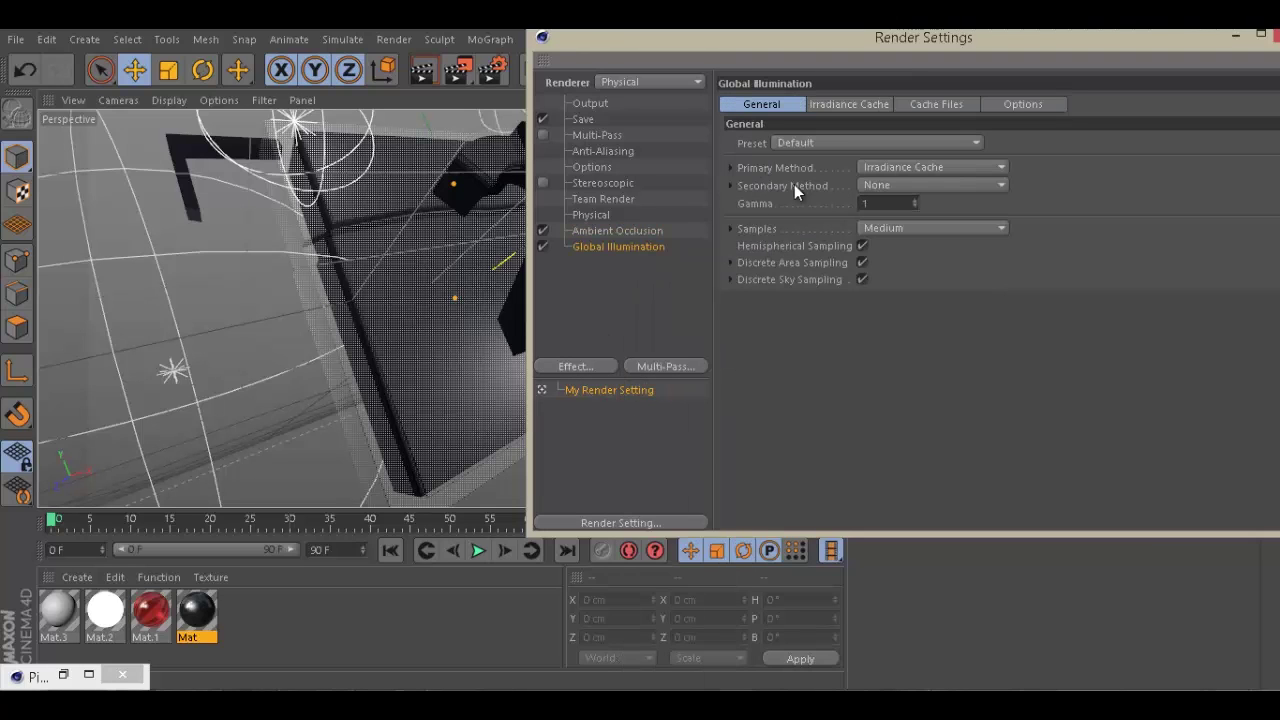
Set Global Illumination to primary method Irradiance Cache (Legacy), secondary method Quasi-Monte Carlo (QMC) and gamma 2.2
{"action": "left_click", "coordinate": [924, 172]}
{"action": "left_click", "coordinate": [929, 231]}
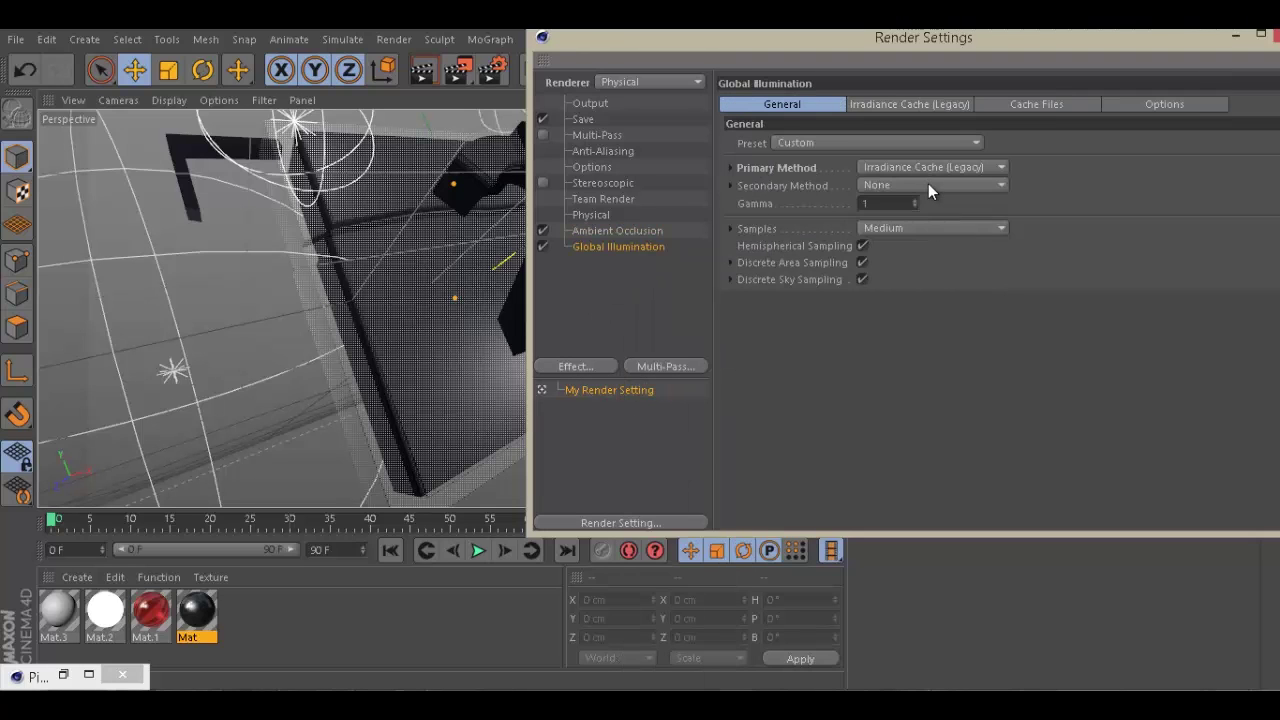
{"action": "left_click", "coordinate": [928, 184]}
{"action": "left_click", "coordinate": [922, 204]}
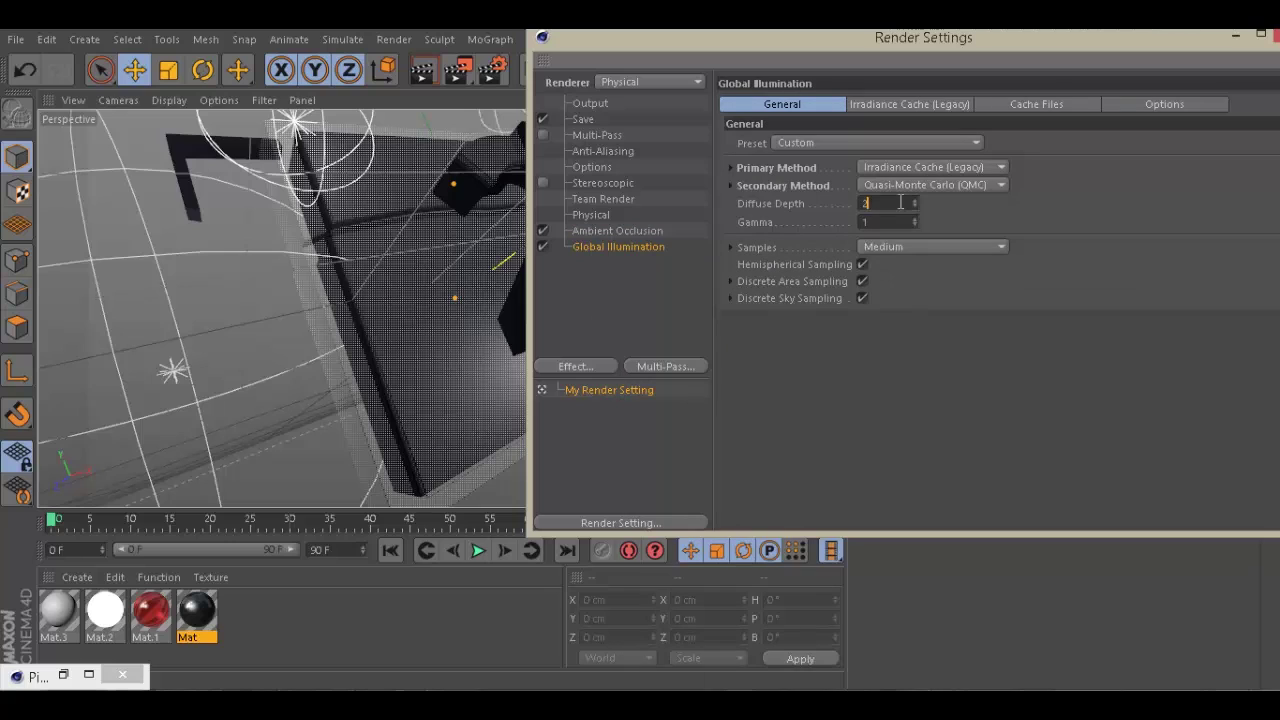
{"action": "double_click", "coordinate": [892, 222]}
{"action": "type", "text": "2.2"}
{"action": "key", "text": "Return"}
{"action": "left_click_drag", "start_coordinate": [691, 34], "coordinate": [492, 123]}
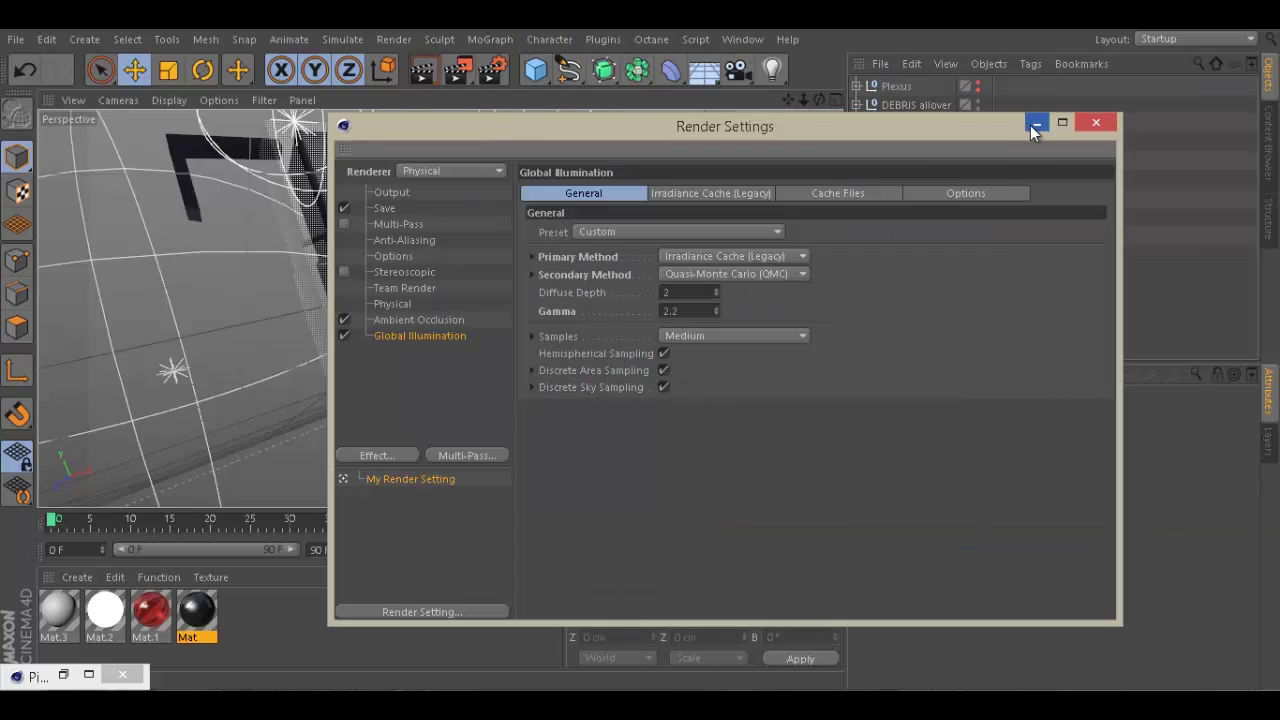
{"action": "left_click", "coordinate": [1035, 124]}
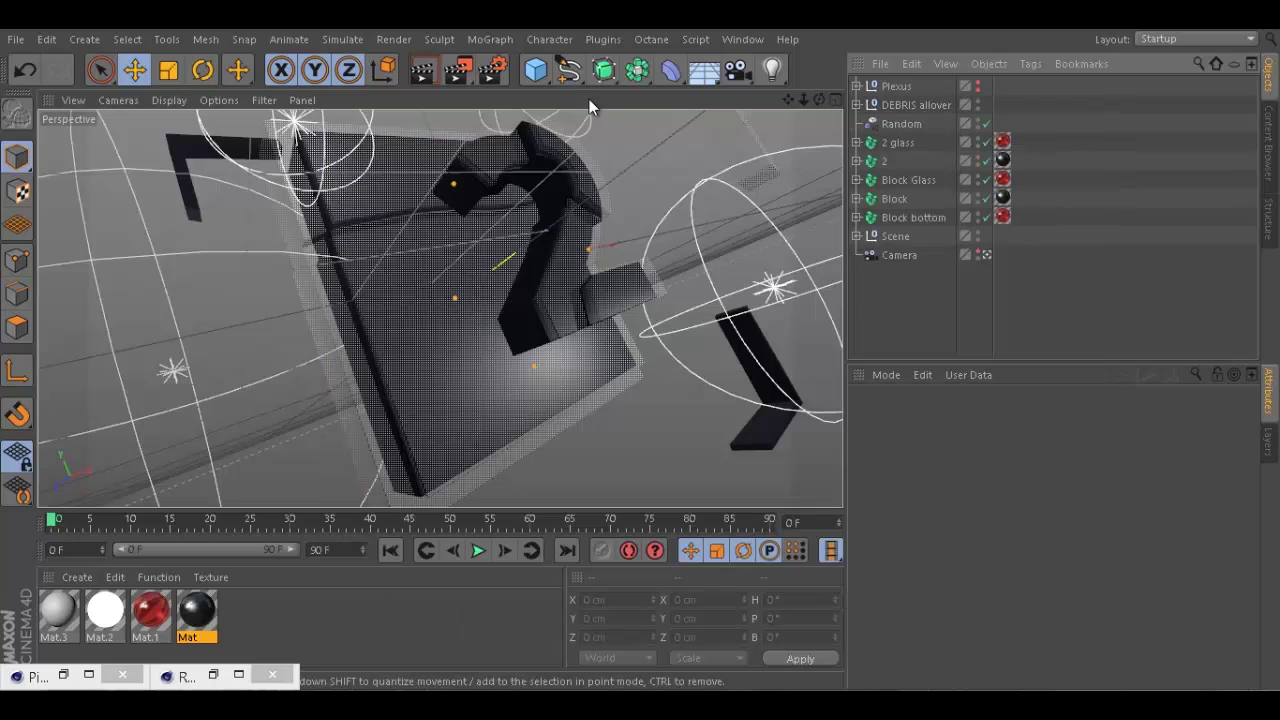
{"action": "left_click", "coordinate": [460, 72]}
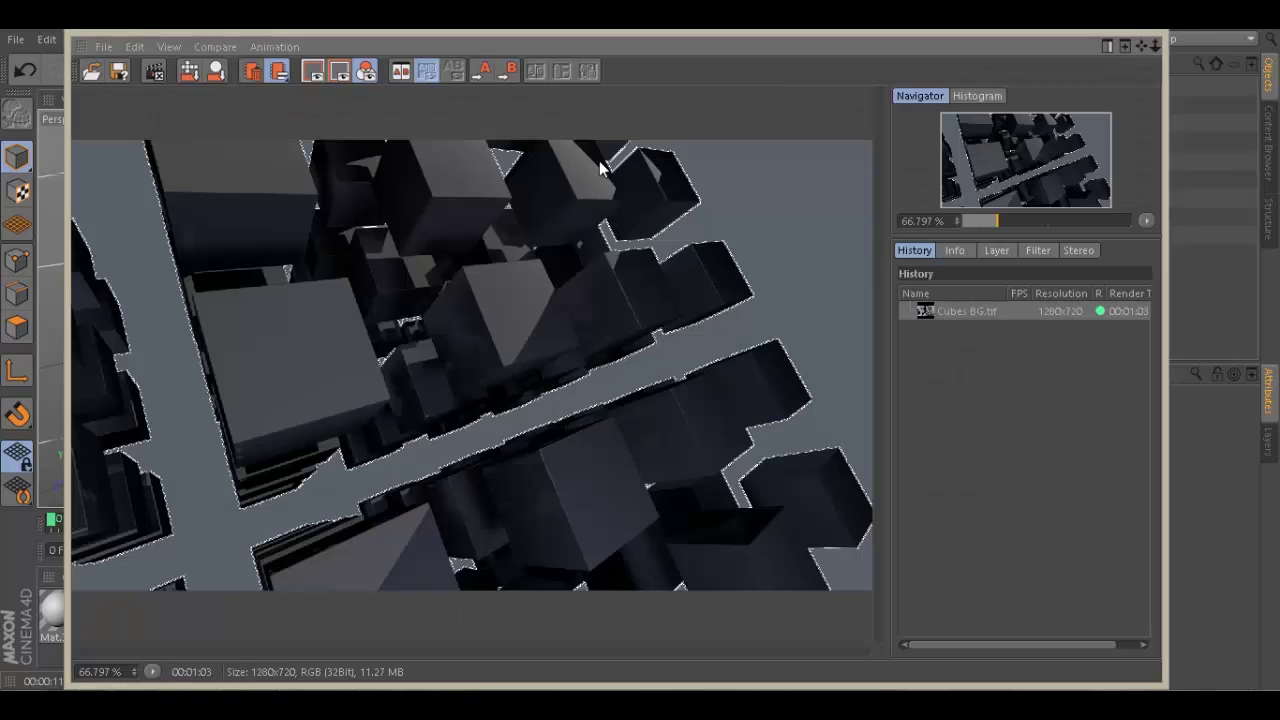
{"action": "left_click", "coordinate": [1155, 46]}
{"action": "left_click", "coordinate": [659, 430]}
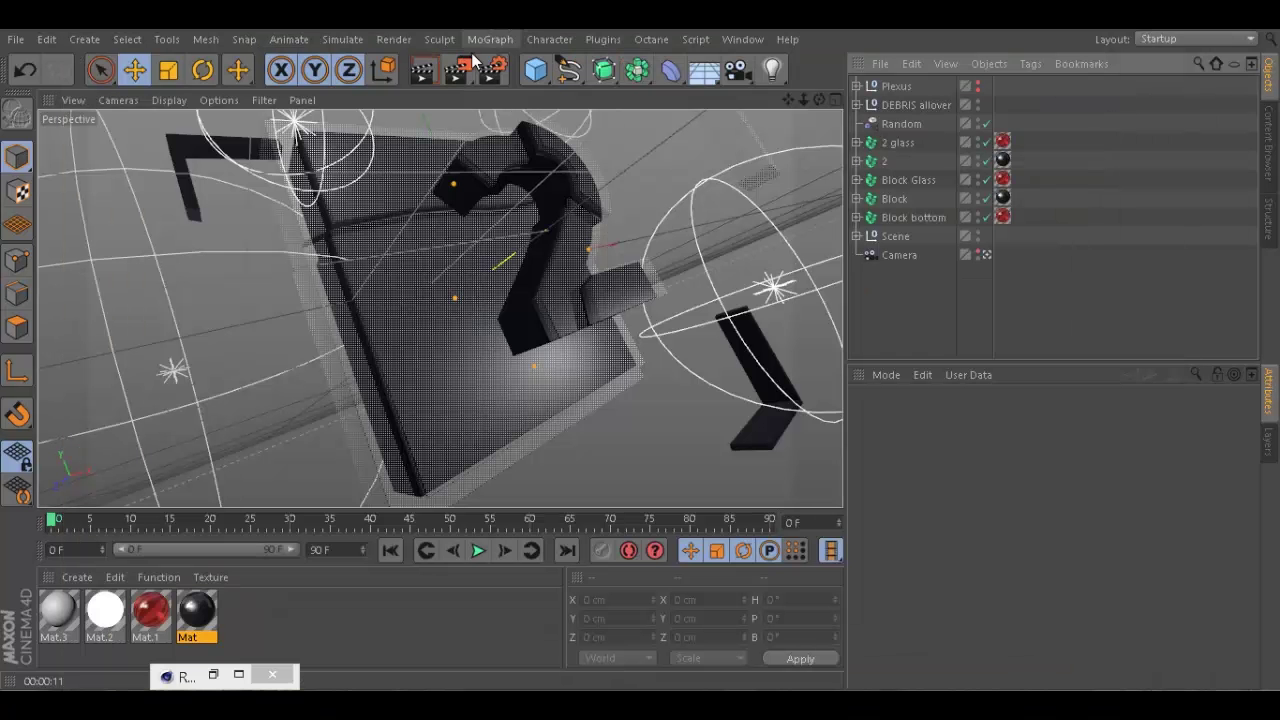
Enable Alpha Channel and Straight Alpha for the saved image and set the render file to Master beauty in the Tutorial passes folder
{"action": "left_click", "coordinate": [486, 69]}
{"action": "left_click", "coordinate": [385, 209]}
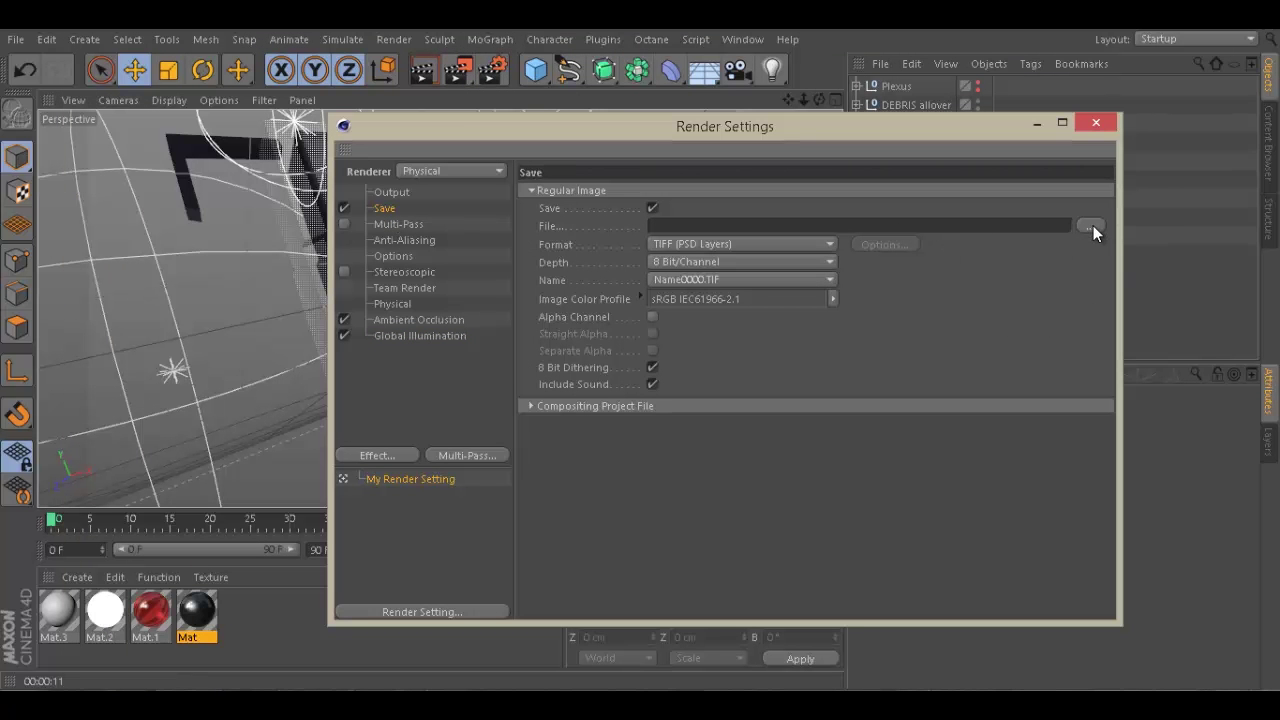
{"action": "left_click", "coordinate": [652, 317]}
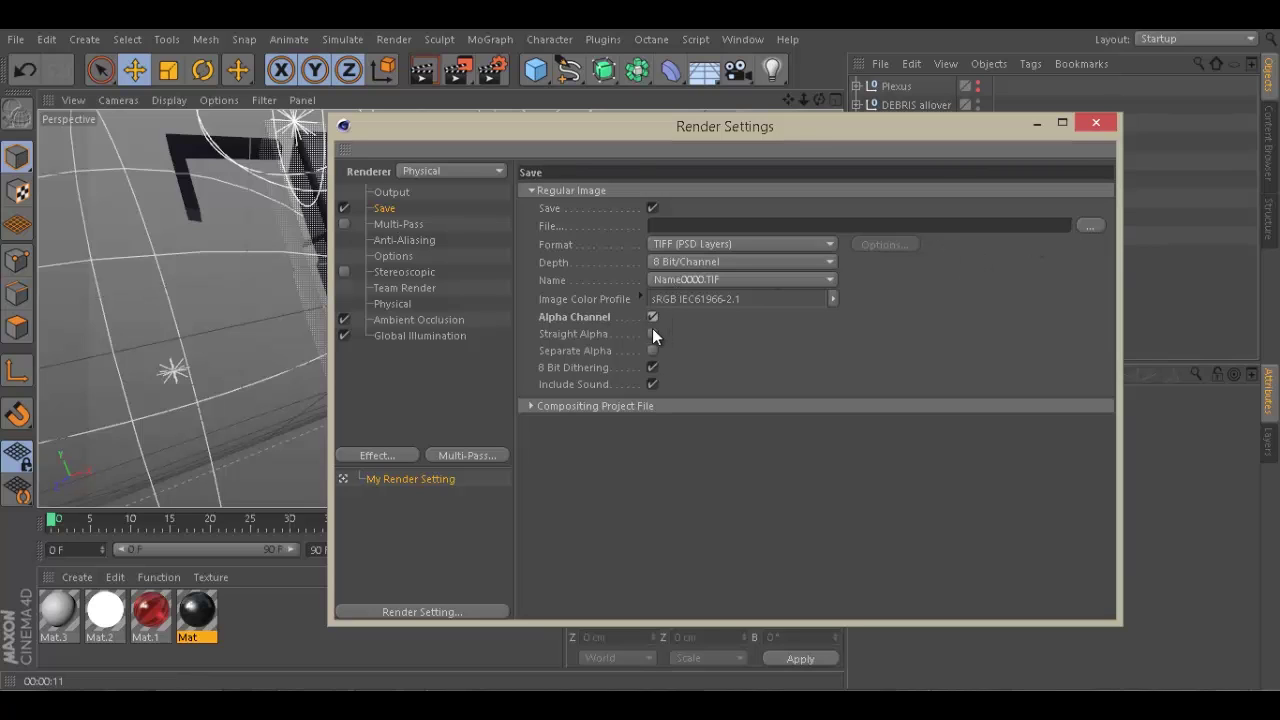
{"action": "left_click", "coordinate": [651, 333]}
{"action": "left_click", "coordinate": [1087, 227]}
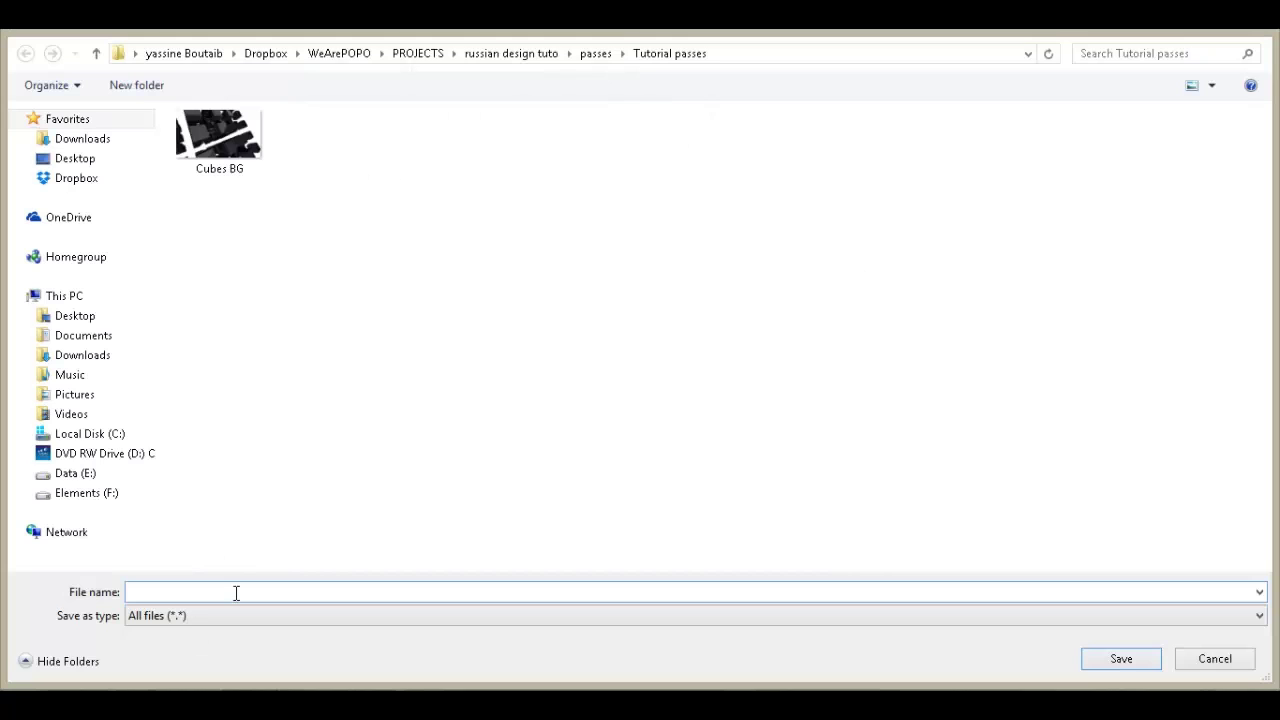
{"action": "type", "text": "Master beauty"}
{"action": "key", "text": "Return"}
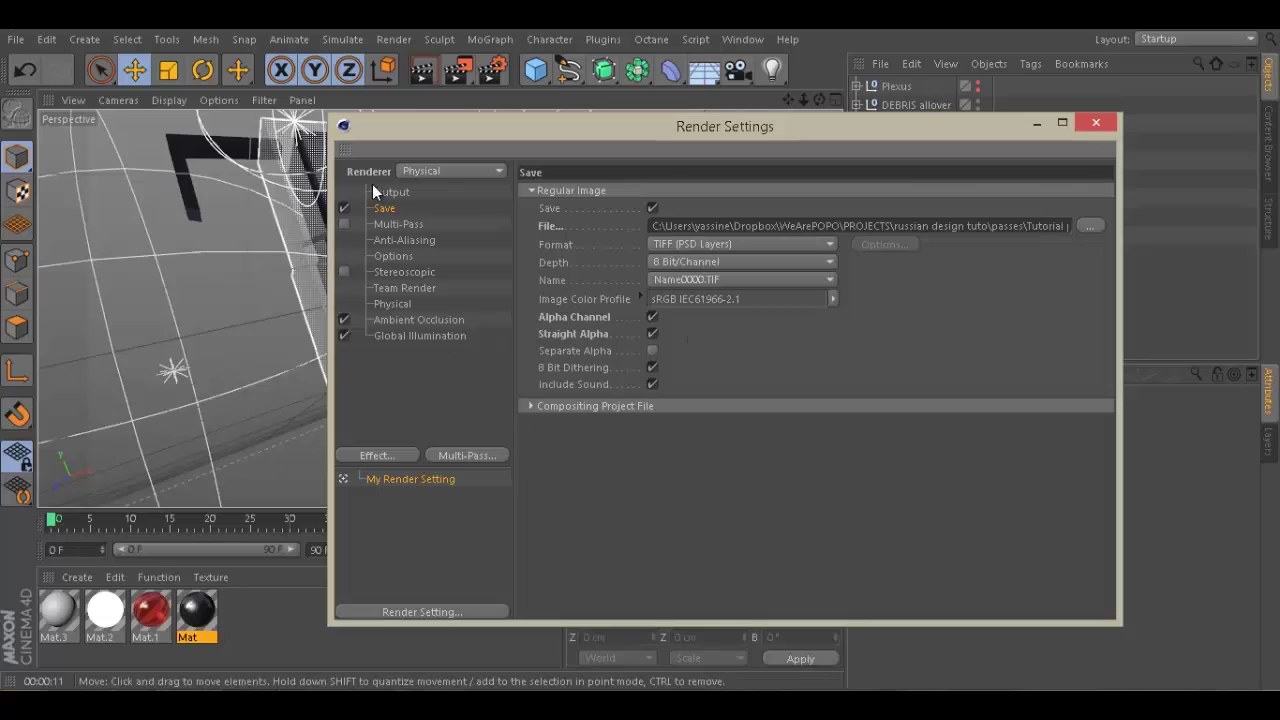
Enable Multi-Pass in the render settings and add a Shadow channel to it
{"action": "left_click", "coordinate": [365, 228]}
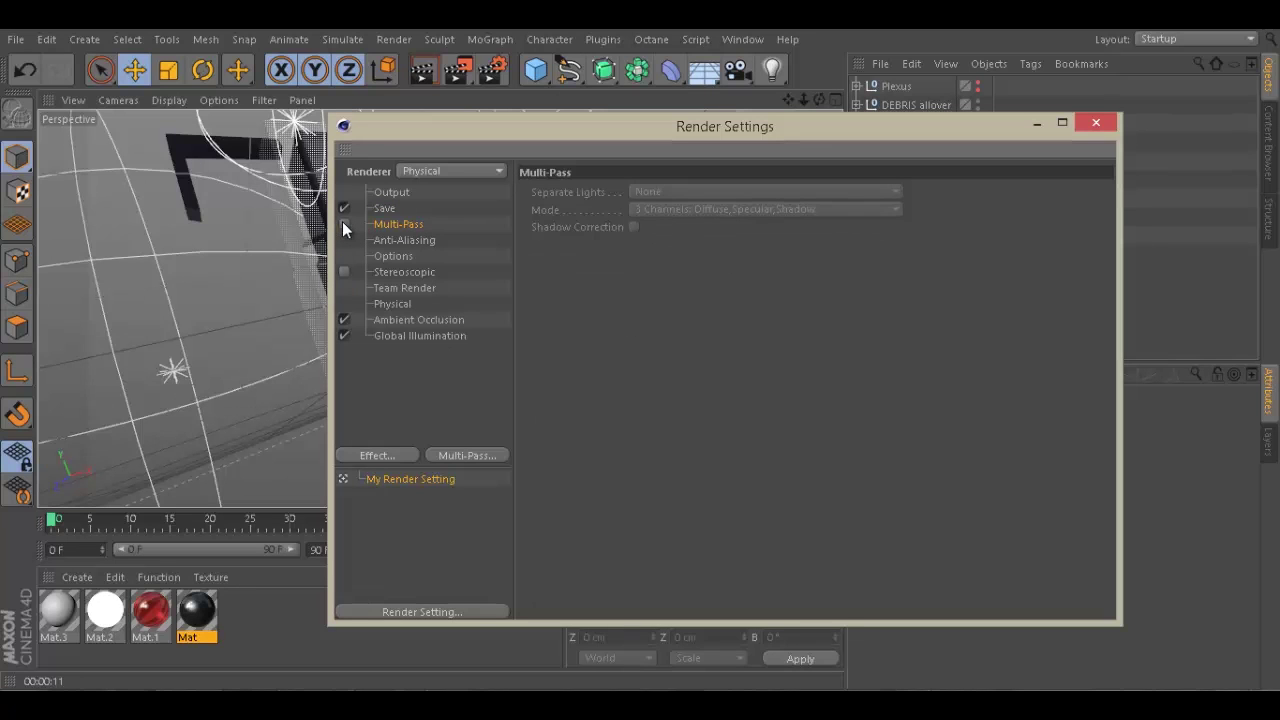
{"action": "left_click", "coordinate": [343, 224]}
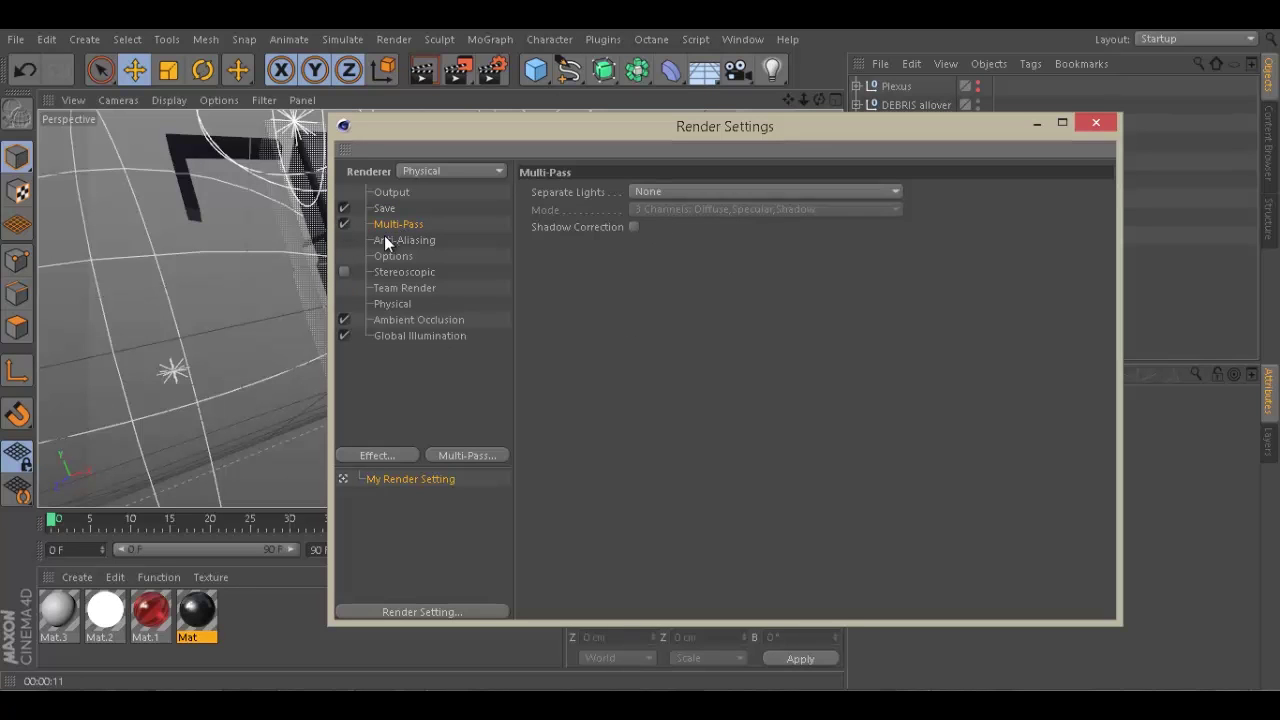
{"action": "left_click", "coordinate": [452, 458]}
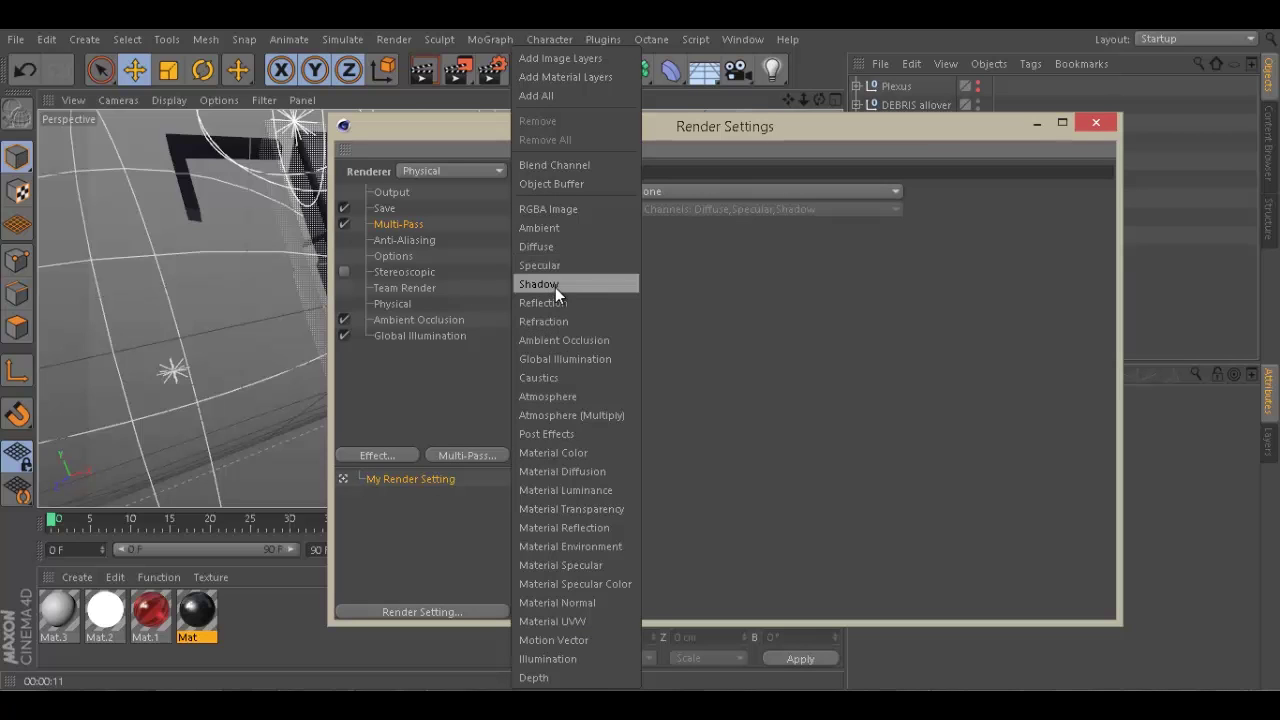
{"action": "left_click", "coordinate": [555, 285]}
{"action": "left_click", "coordinate": [485, 456]}
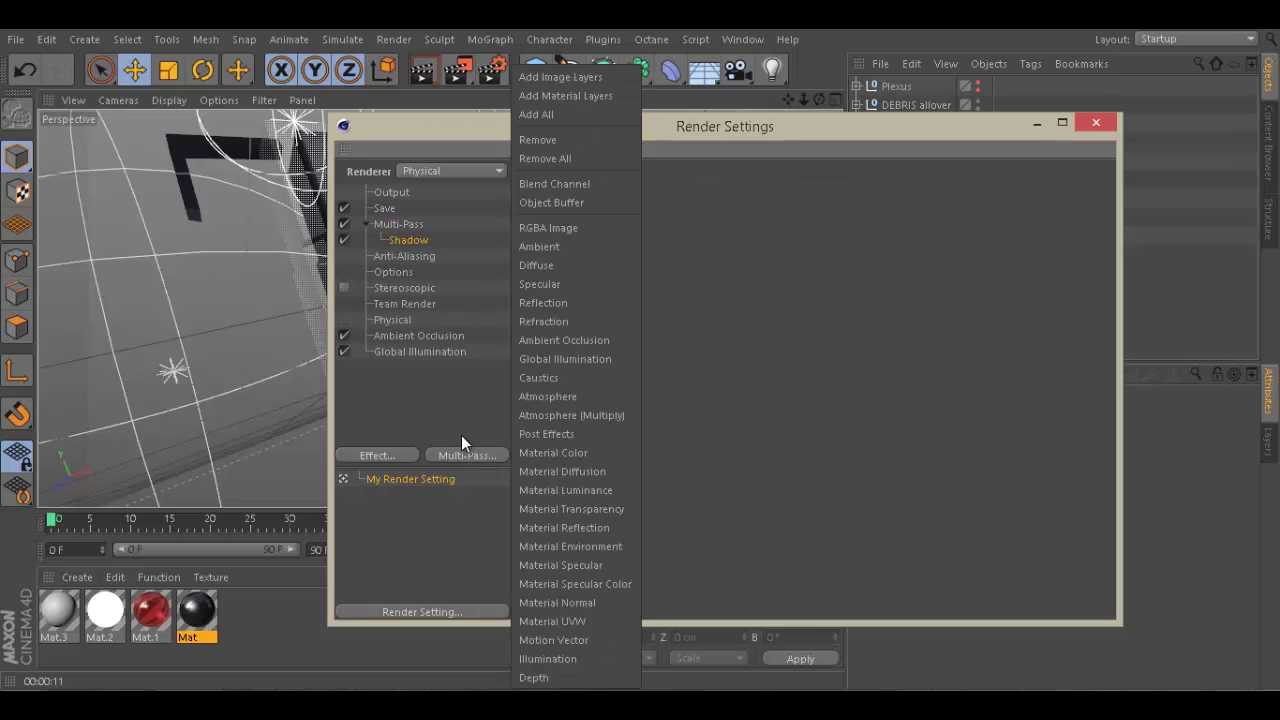
{"action": "left_click", "coordinate": [467, 426]}
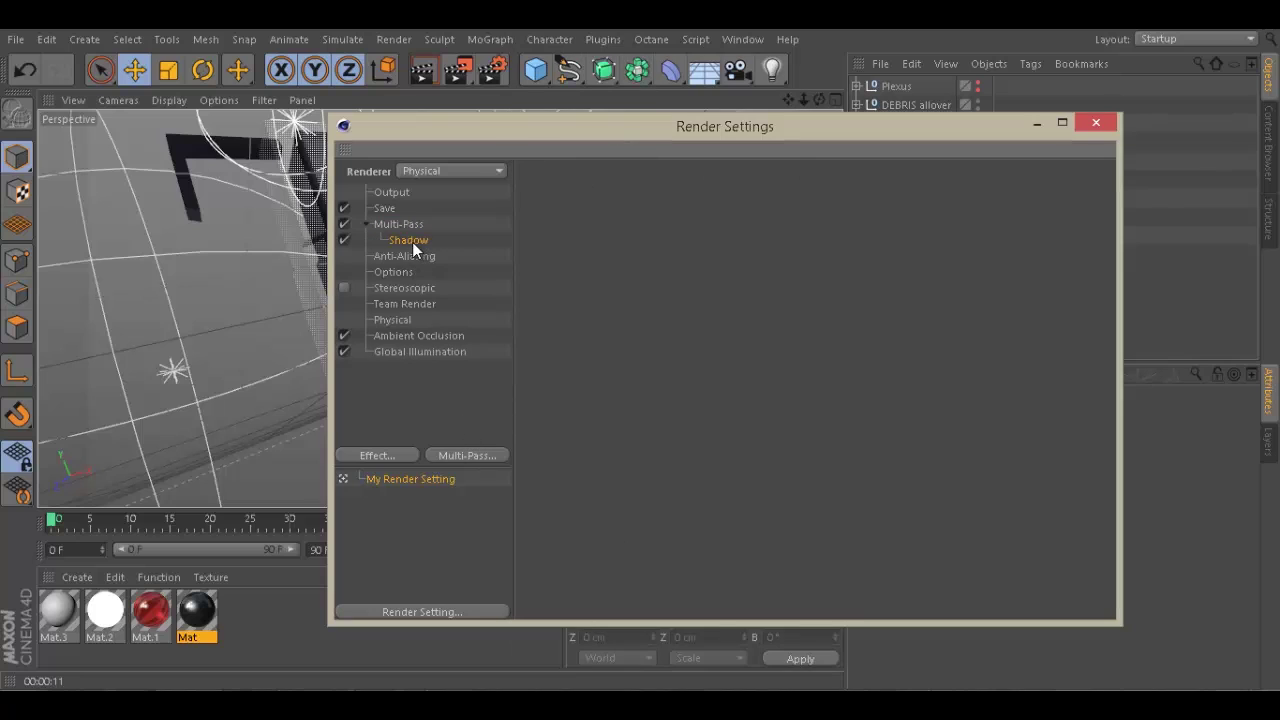
Set the multi-pass image file to Shadow Pass in the Tutorial passes folder and enable its Straight Alpha
{"action": "left_click", "coordinate": [392, 209]}
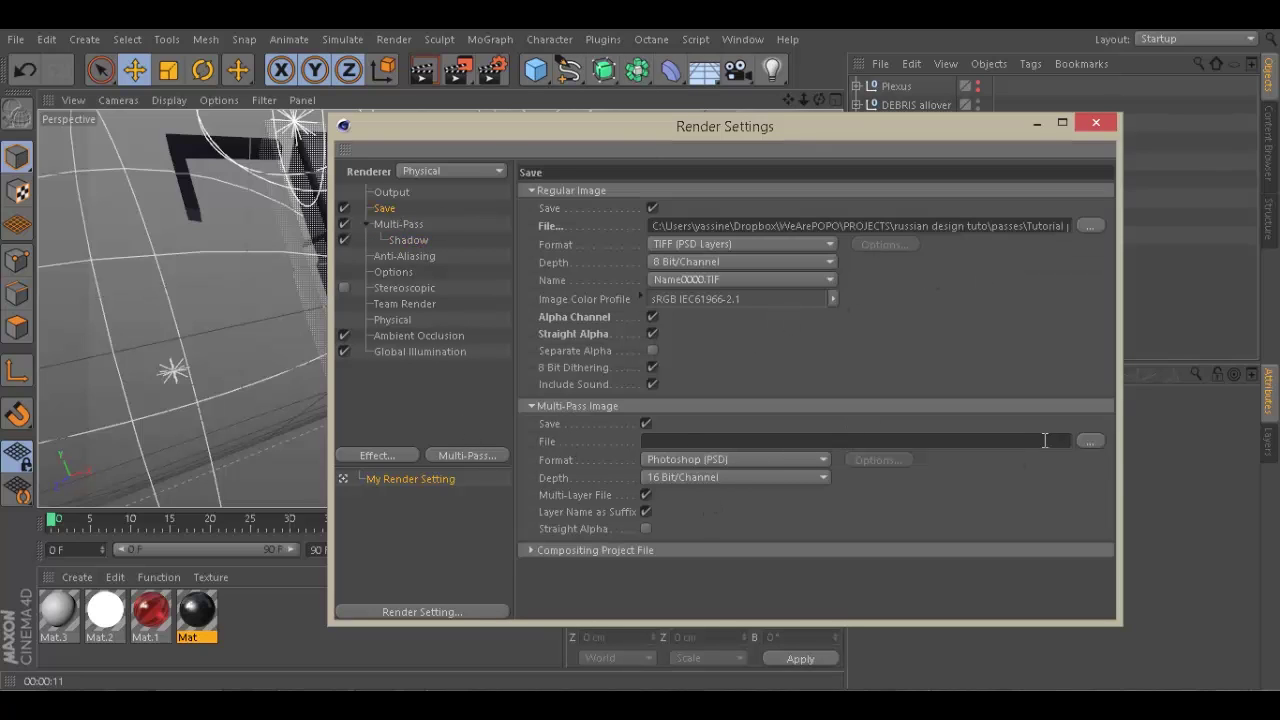
{"action": "left_click", "coordinate": [1094, 440]}
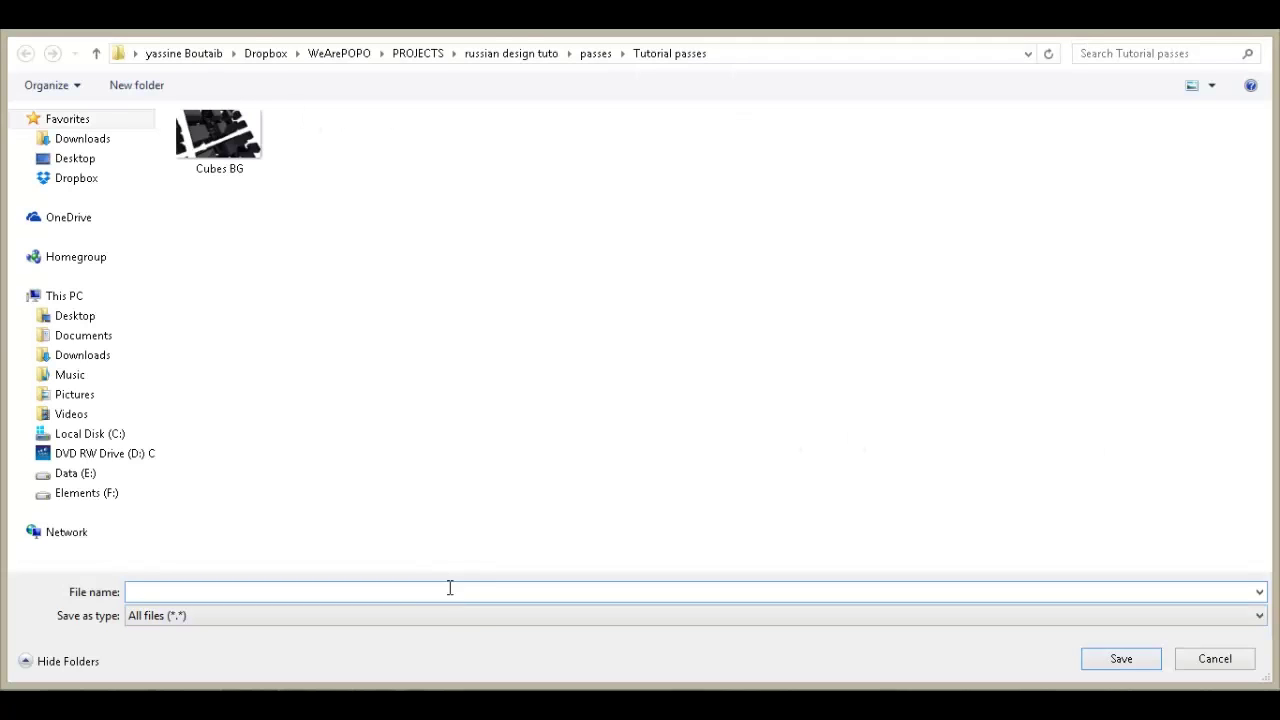
{"action": "type", "text": "Shadow Pass"}
{"action": "key", "text": "Return"}
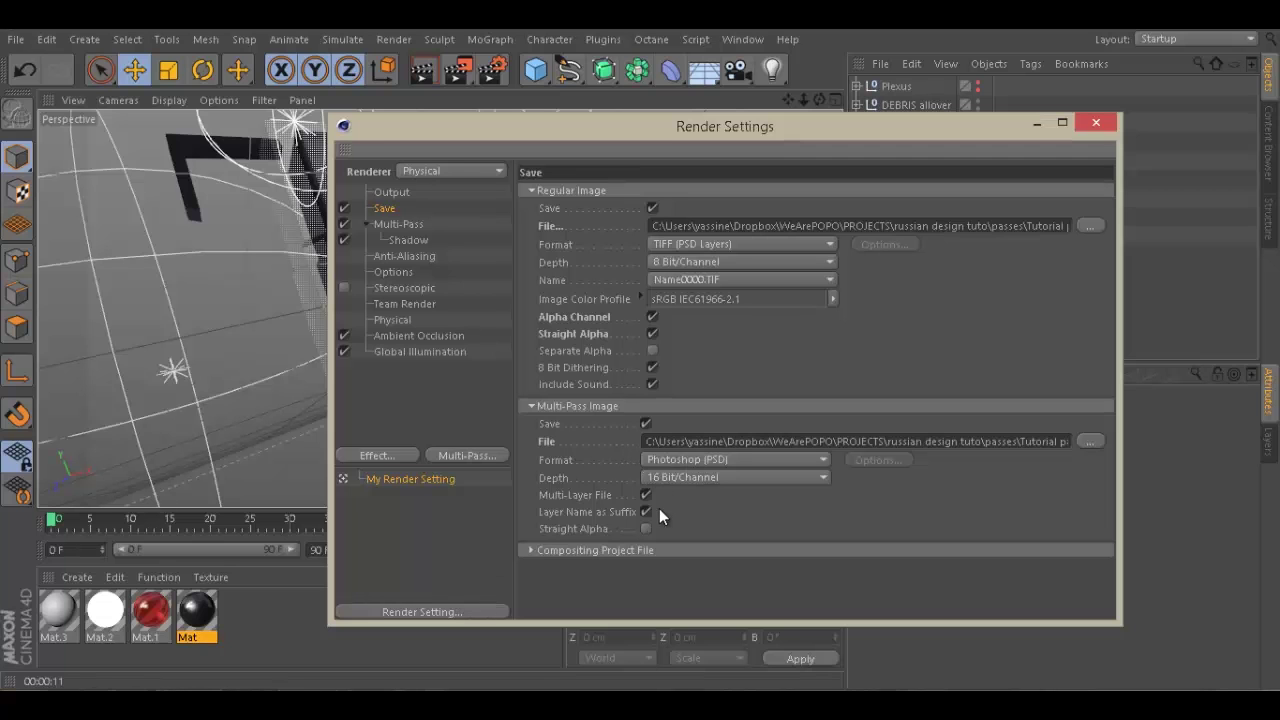
{"action": "left_click", "coordinate": [646, 531]}
Check the regular image's file name and turn off Include Sound for it
{"action": "left_click_drag", "start_coordinate": [1010, 225], "coordinate": [1143, 224]}
{"action": "left_click_drag", "start_coordinate": [998, 225], "coordinate": [1070, 225]}
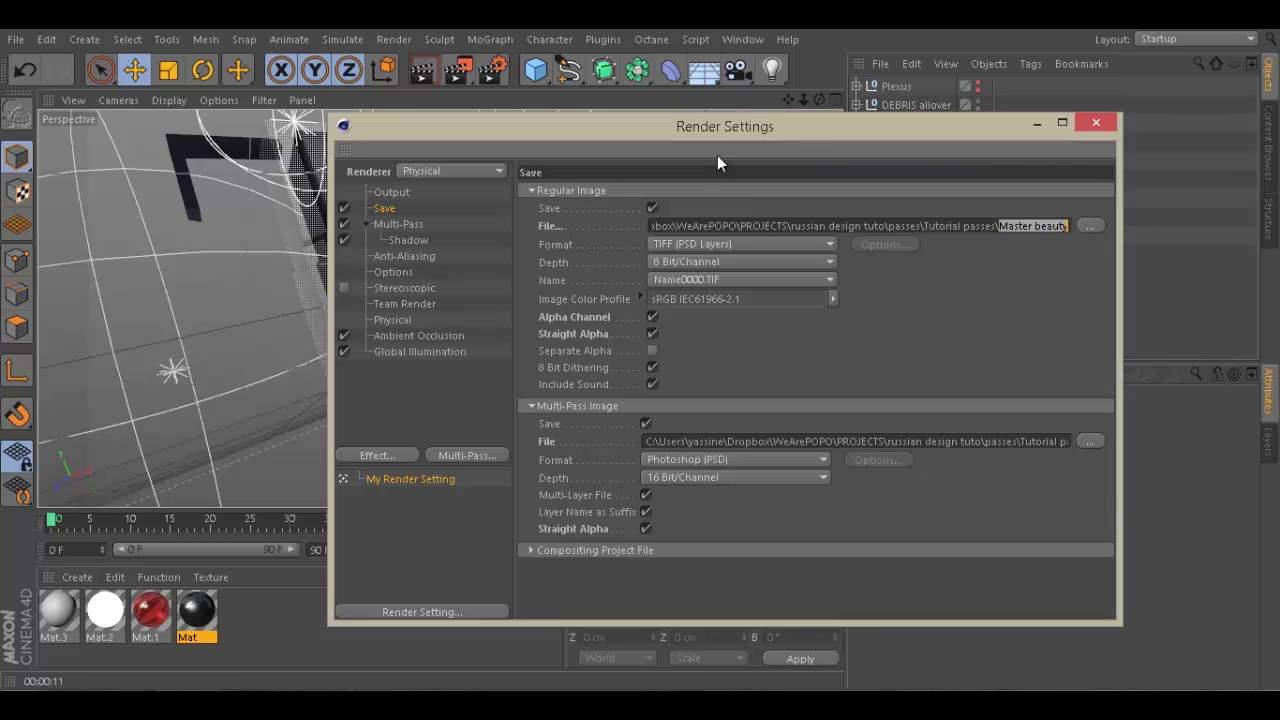
{"action": "left_click", "coordinate": [1096, 126]}
{"action": "left_click", "coordinate": [652, 384]}
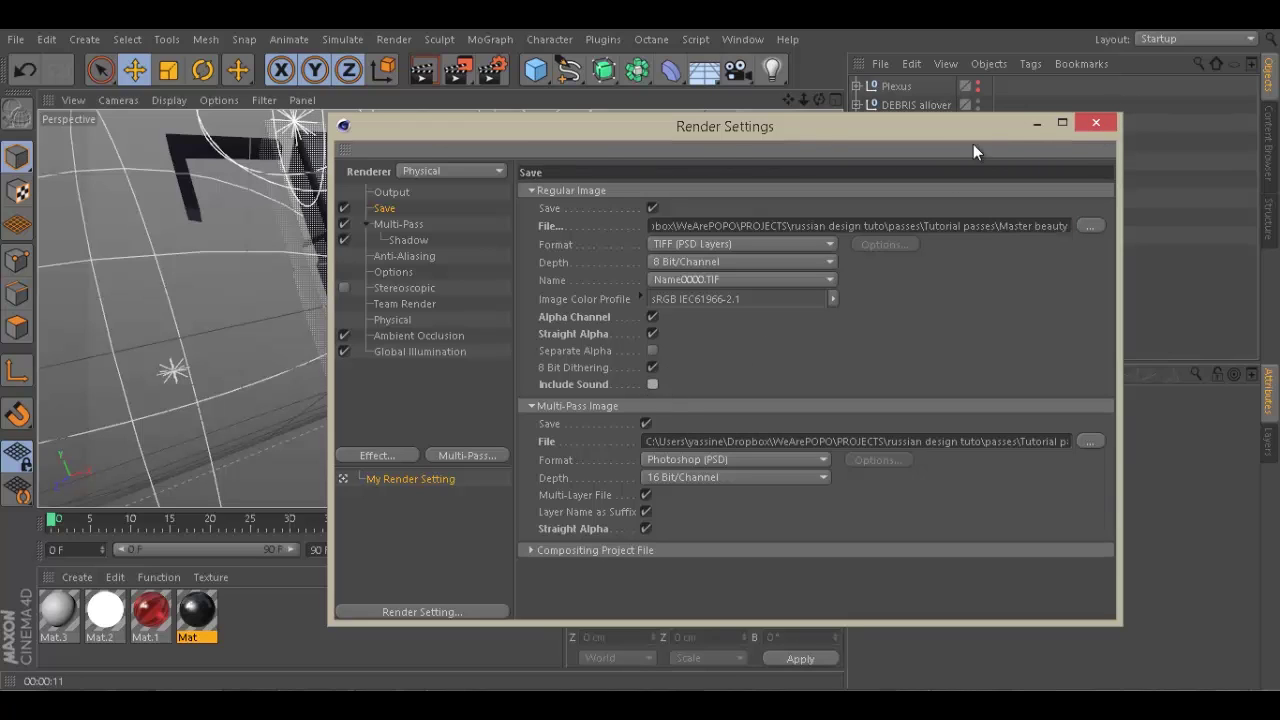
Check the output settings and render the main scene to the Picture Viewer
{"action": "left_click", "coordinate": [372, 193]}
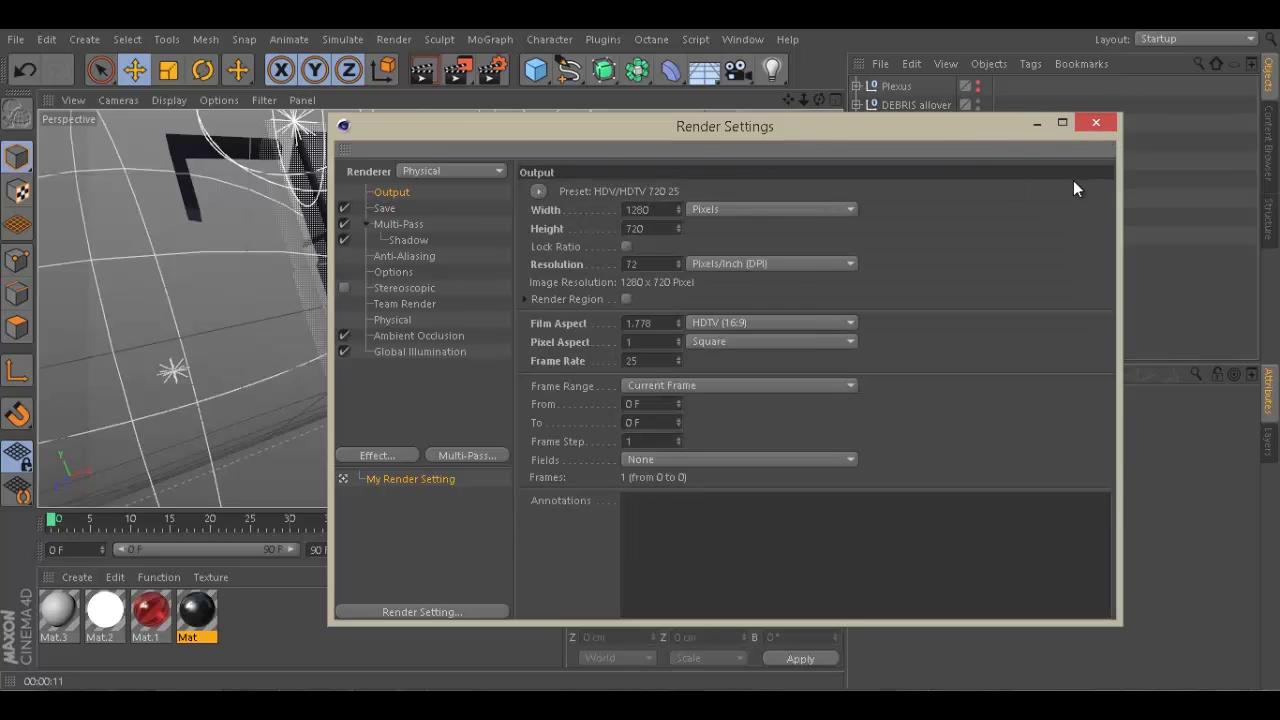
{"action": "left_click", "coordinate": [1103, 126]}
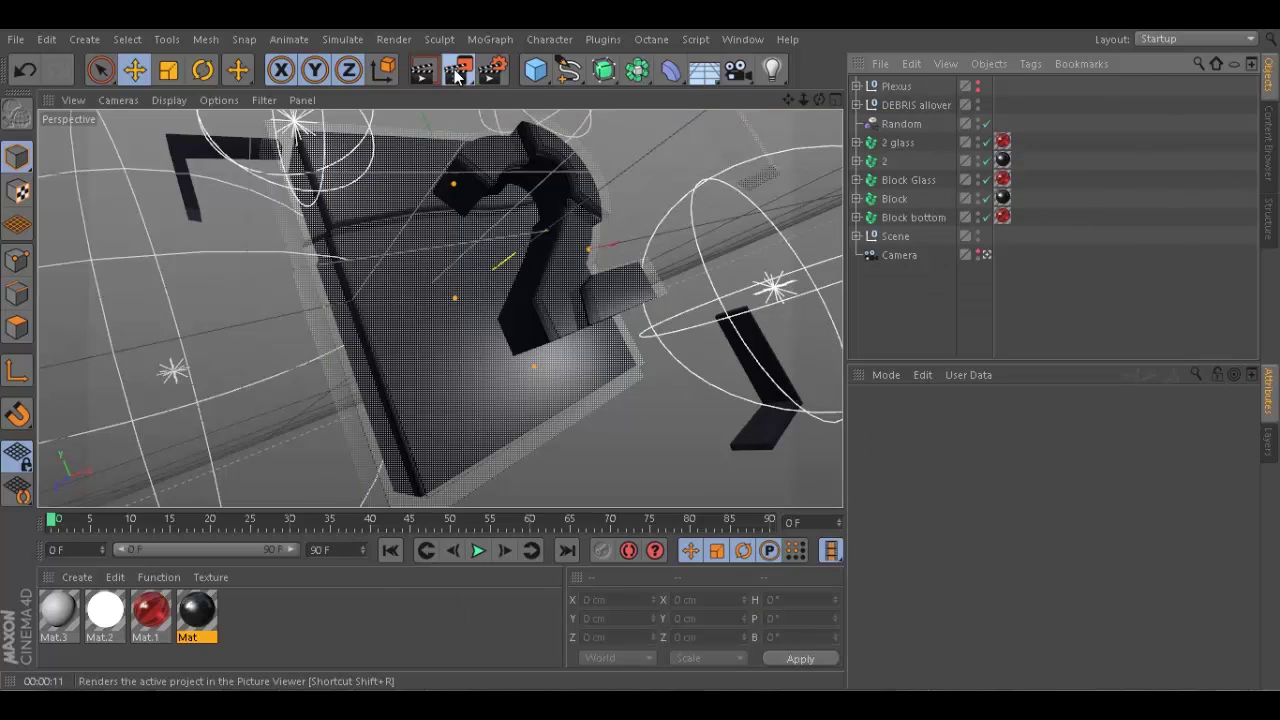
{"action": "left_click", "coordinate": [455, 69]}
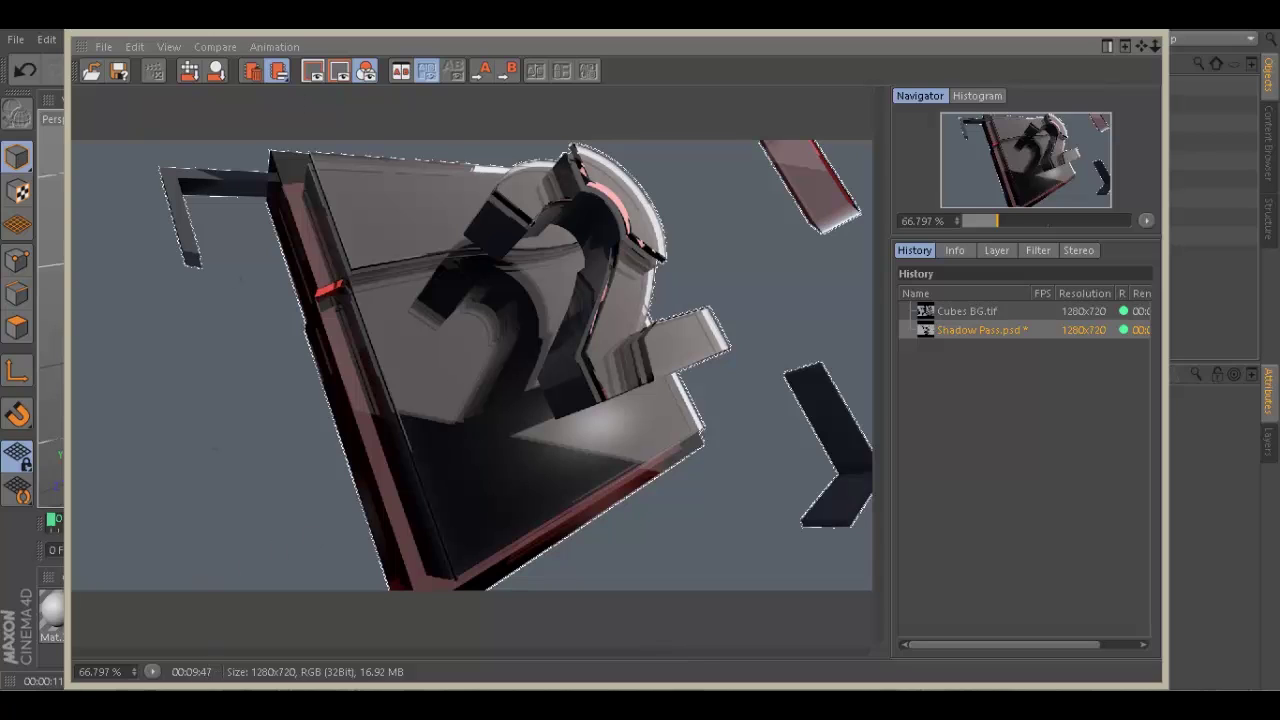
Return to the render settings and turn off Ambient Occlusion and Global Illumination
{"action": "left_click", "coordinate": [1098, 30]}
{"action": "key", "text": "ctrl+b"}
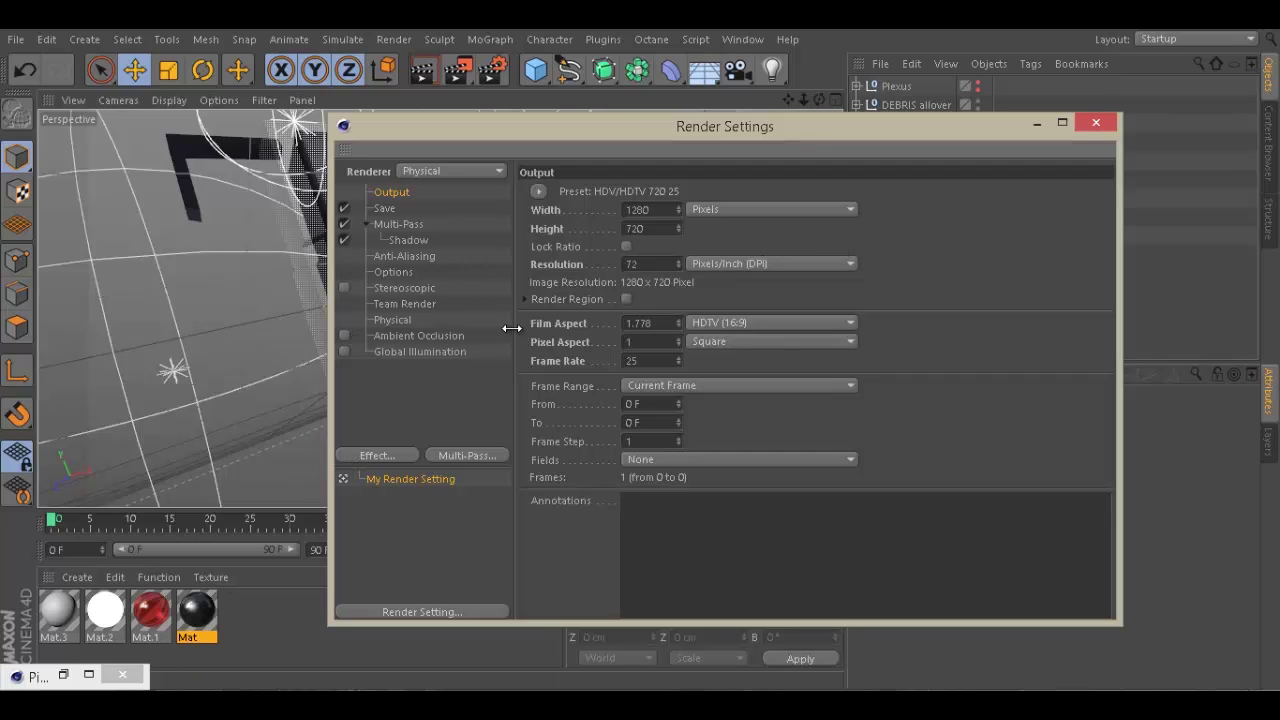
Compare the Cubes BG and Shadow Pass renders in the Picture Viewer and examine the Shadow layer in Single-Pass mode
{"action": "left_click", "coordinate": [63, 675]}
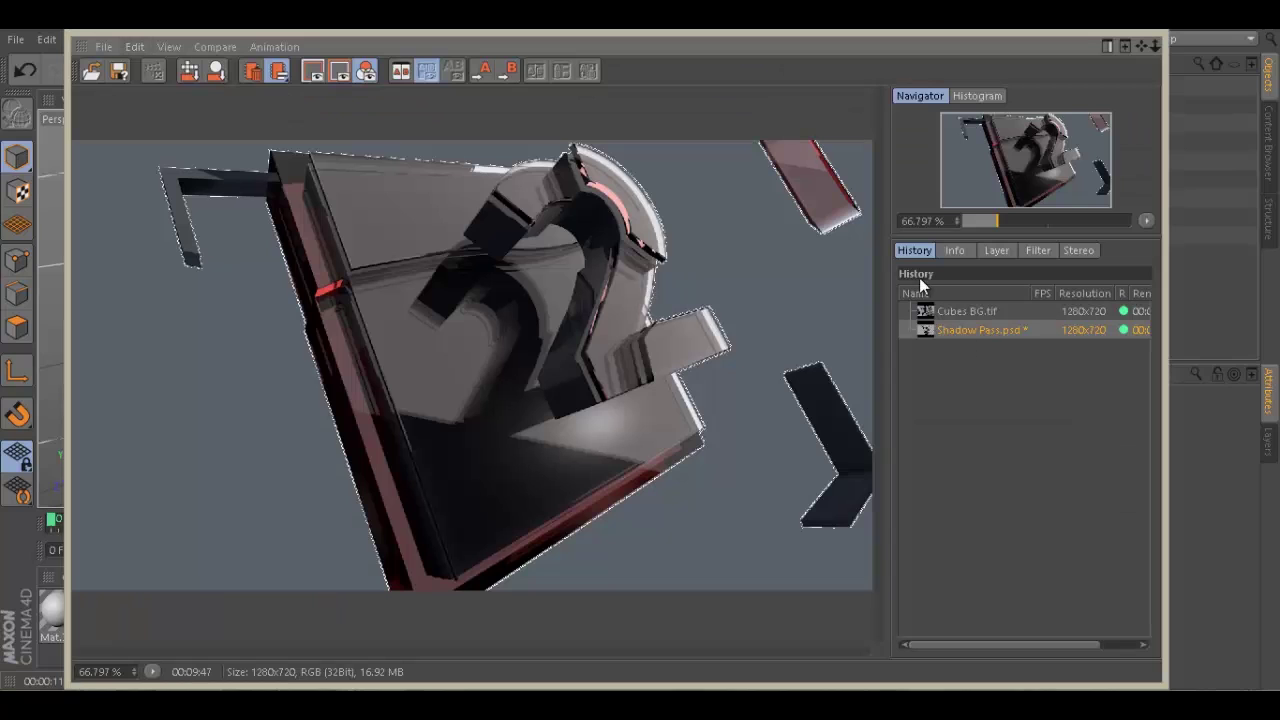
{"action": "left_click", "coordinate": [966, 315]}
{"action": "left_click", "coordinate": [975, 333]}
{"action": "left_click", "coordinate": [990, 252]}
{"action": "left_click", "coordinate": [1015, 336]}
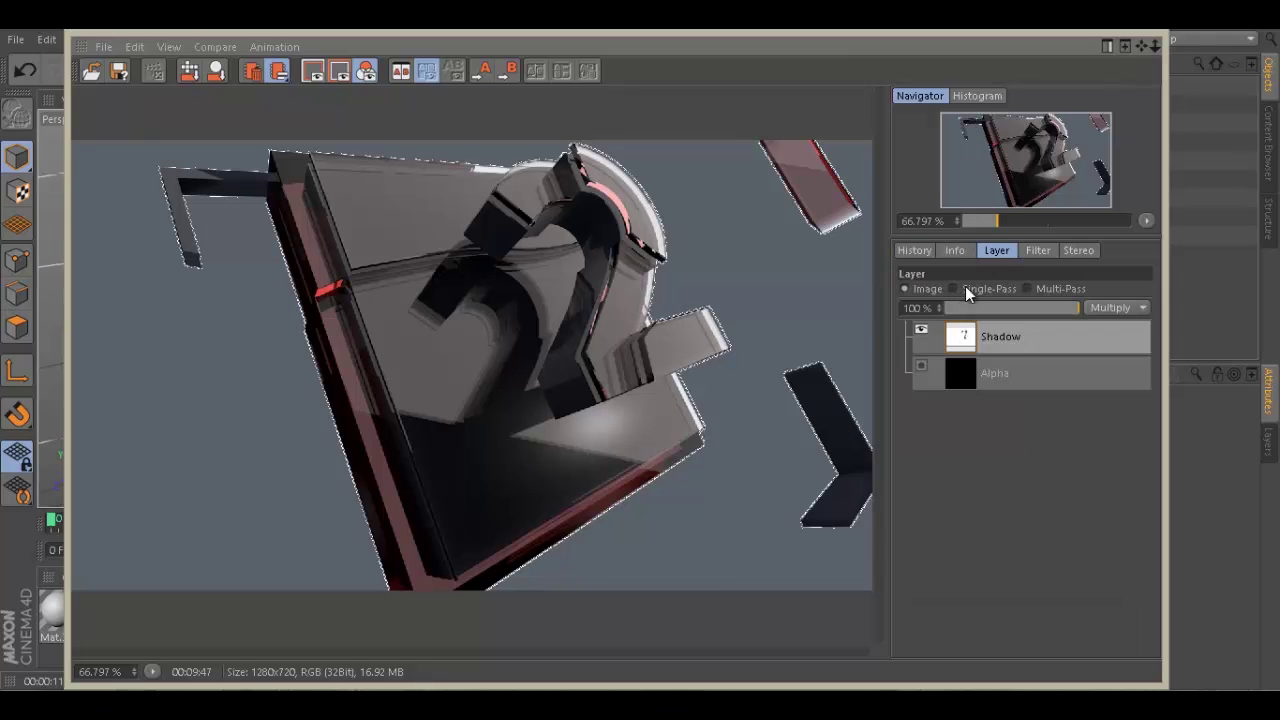
{"action": "left_click", "coordinate": [987, 290]}
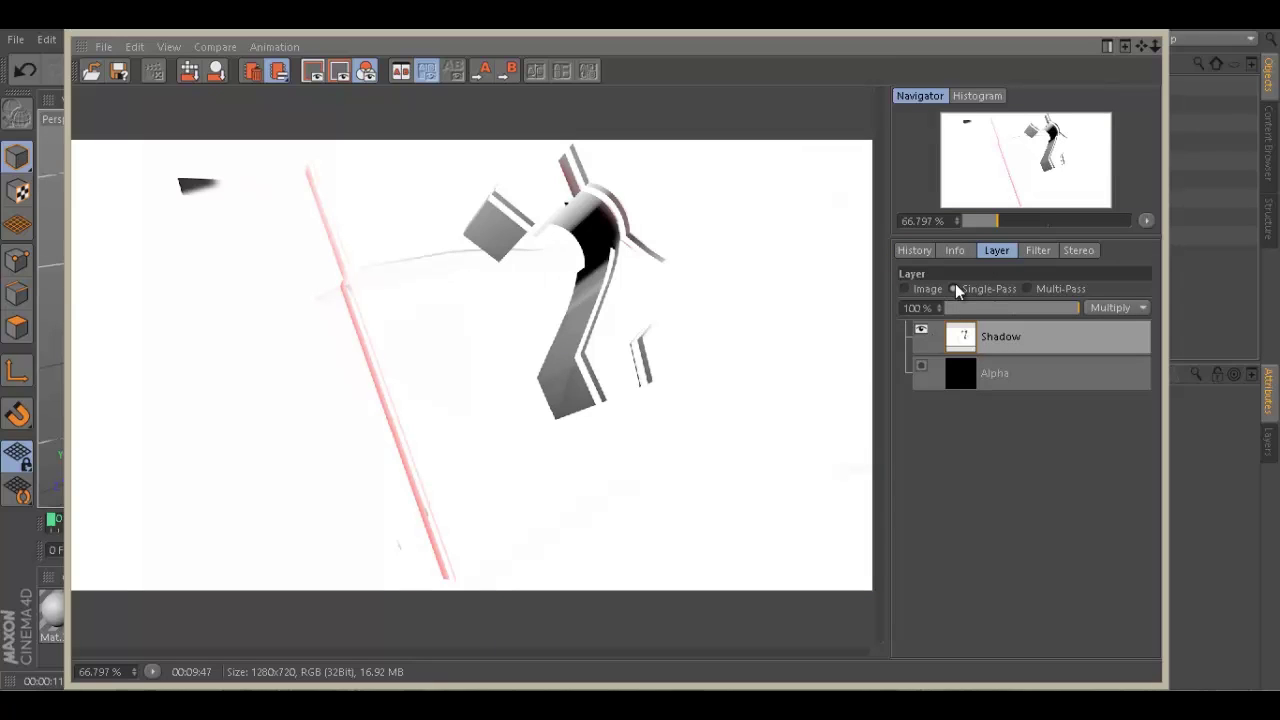
{"action": "left_click", "coordinate": [914, 289]}
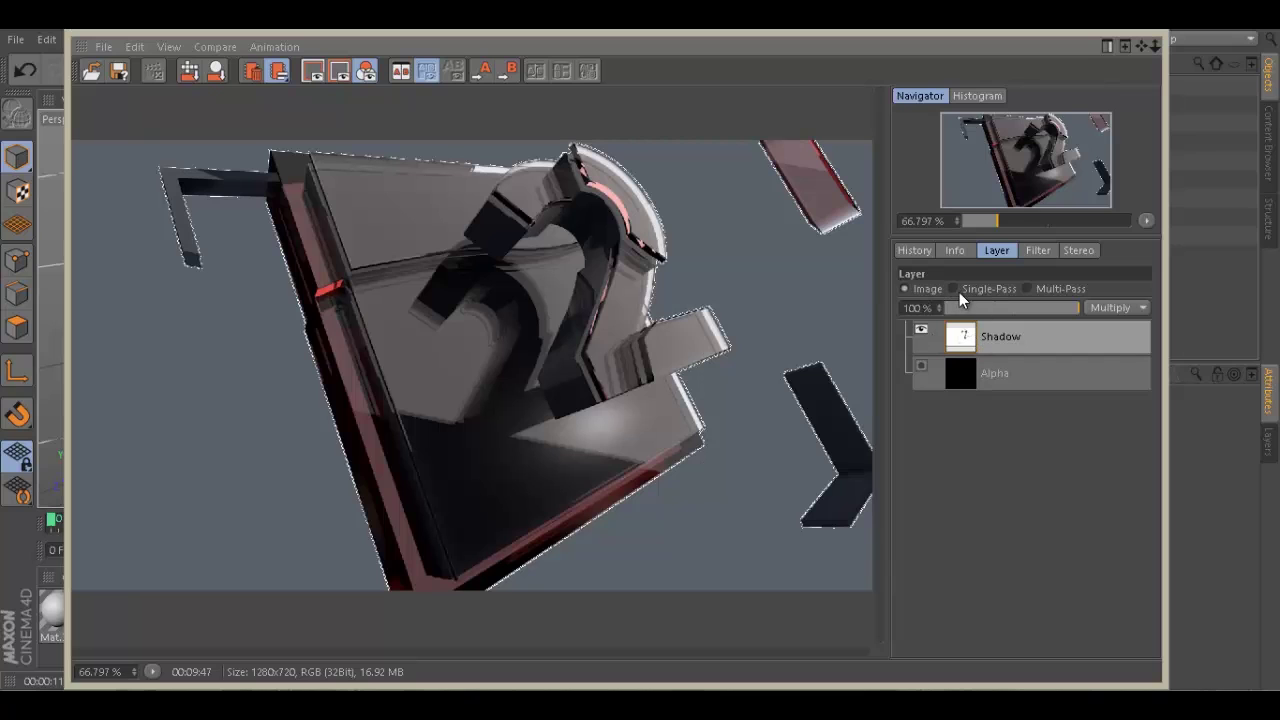
{"action": "left_click", "coordinate": [926, 250]}
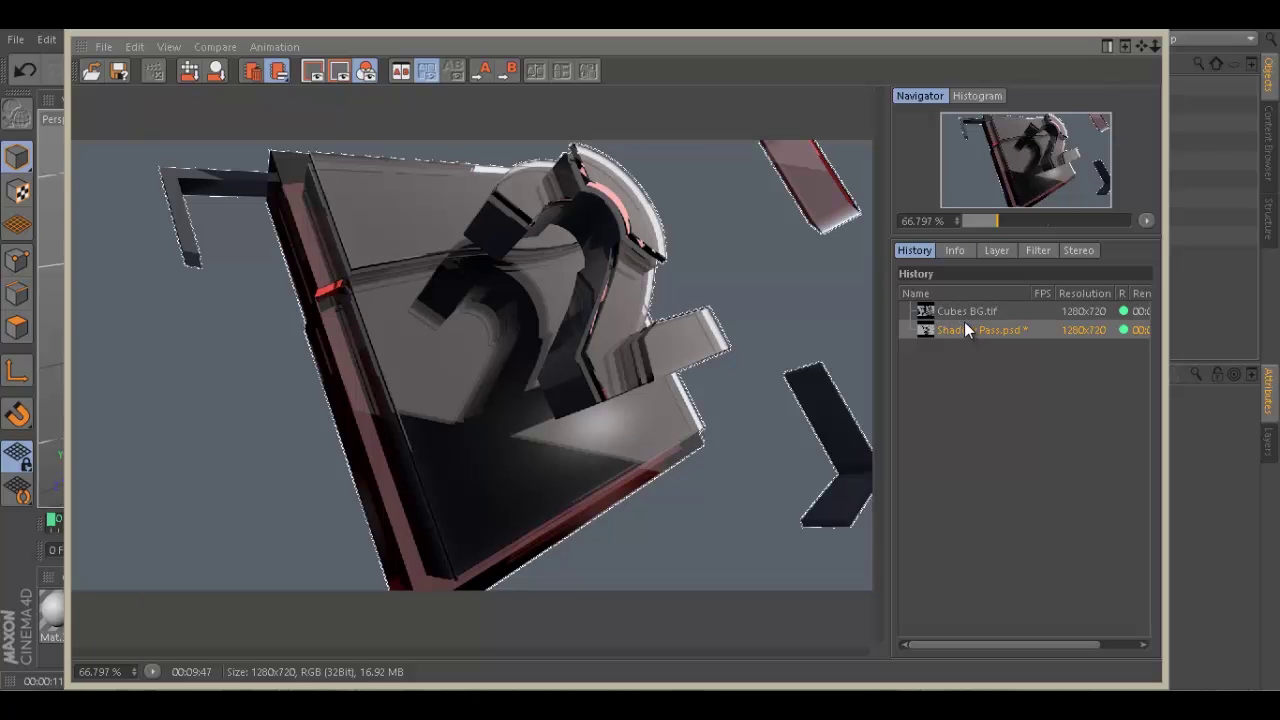
{"action": "left_click", "coordinate": [945, 312]}
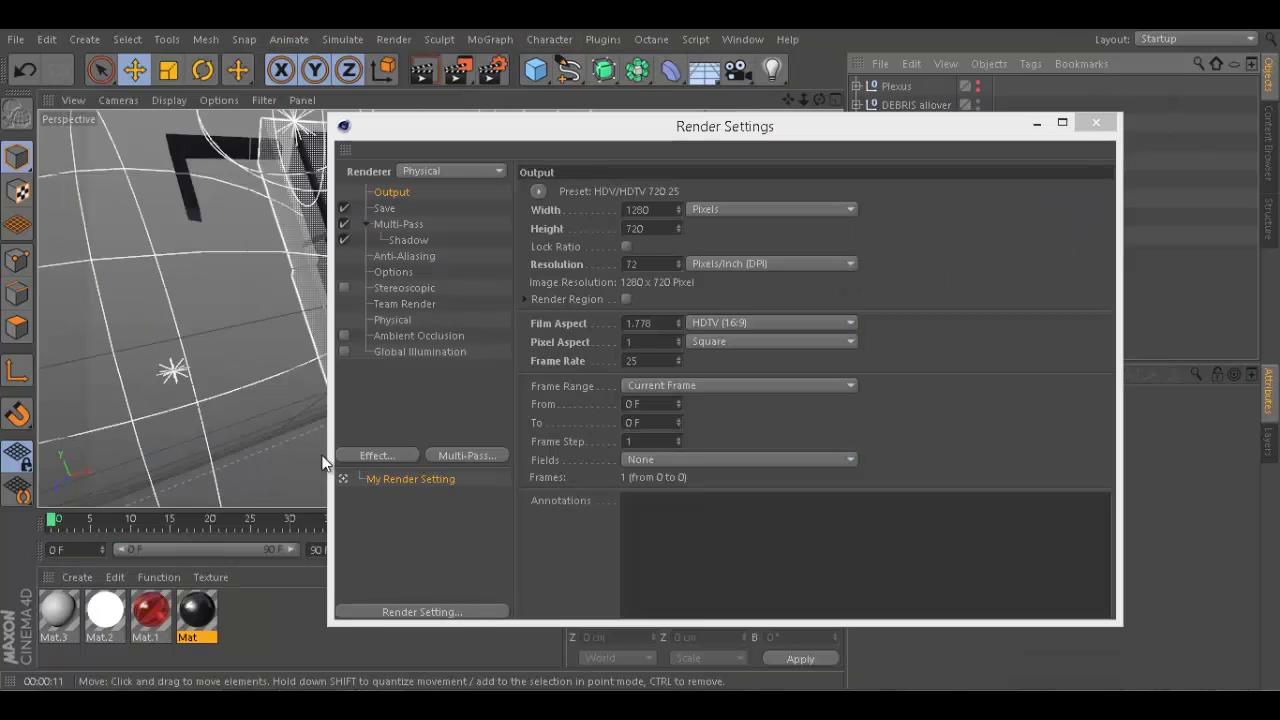
Turn off the Shadow channel and Multi-Pass, and set the render file to Cell rende in the Tutorial passes folder
{"action": "left_click", "coordinate": [344, 240]}
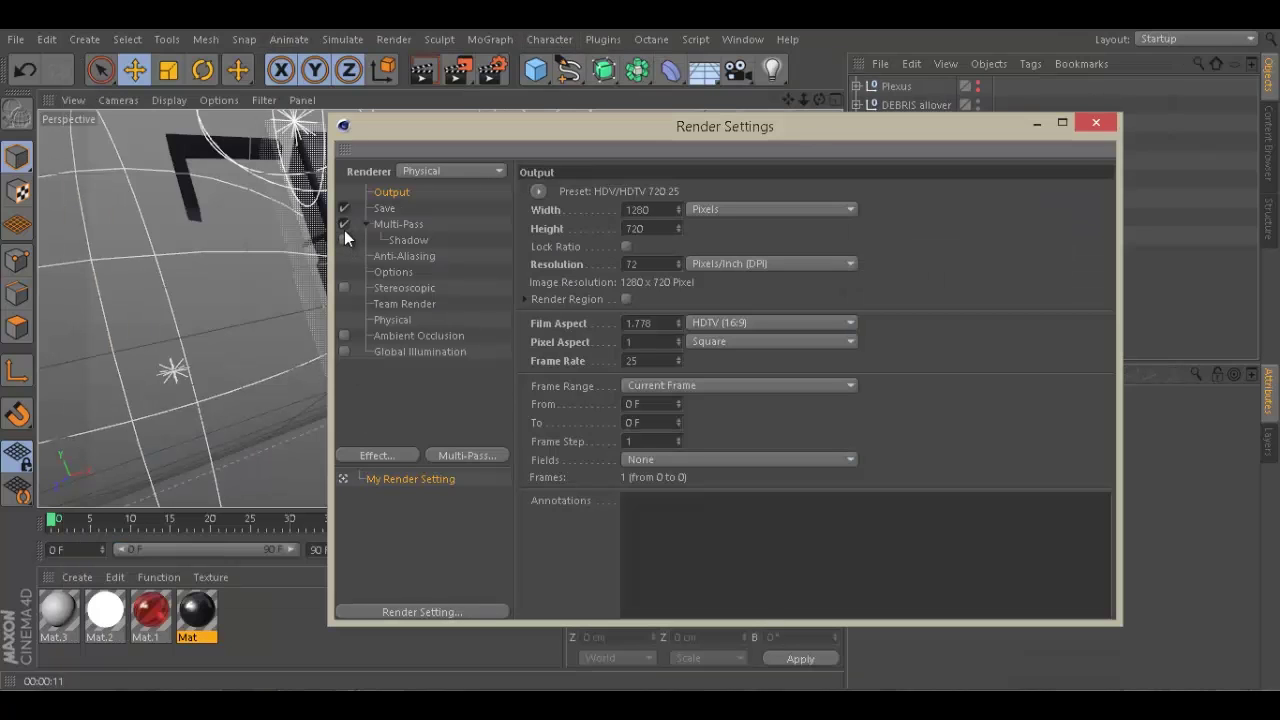
{"action": "left_click", "coordinate": [390, 208]}
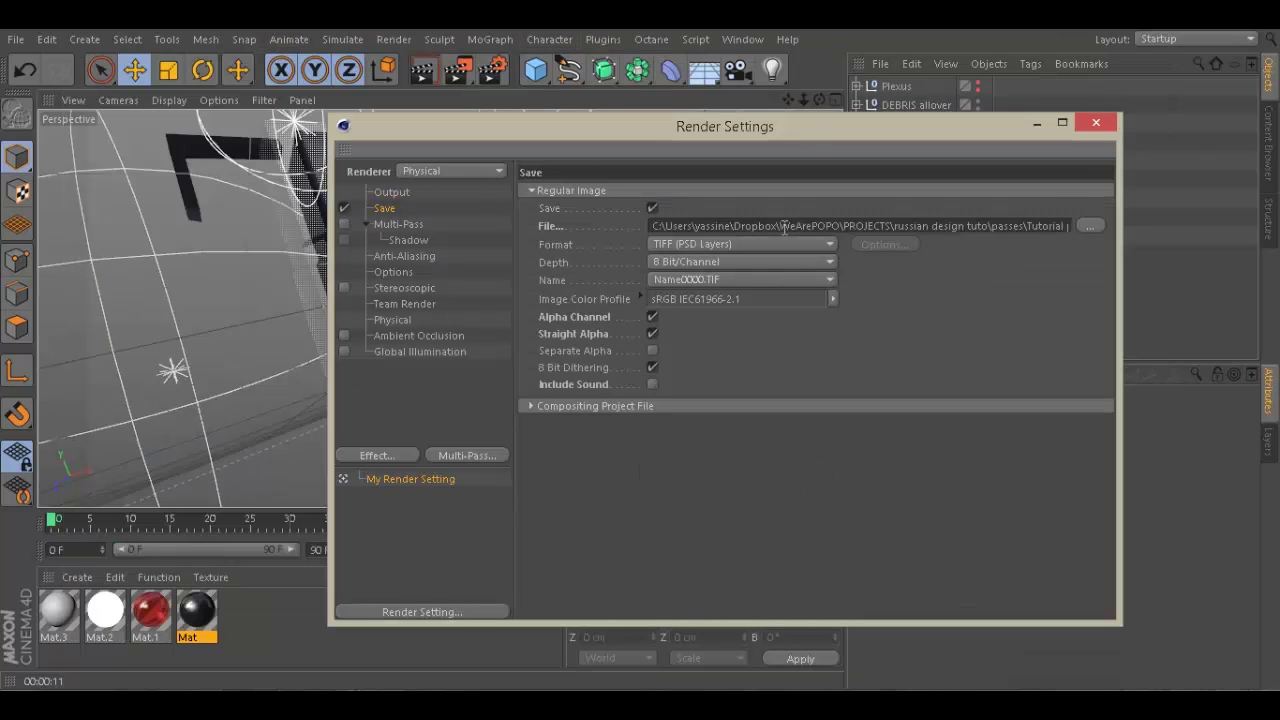
{"action": "left_click", "coordinate": [1082, 226]}
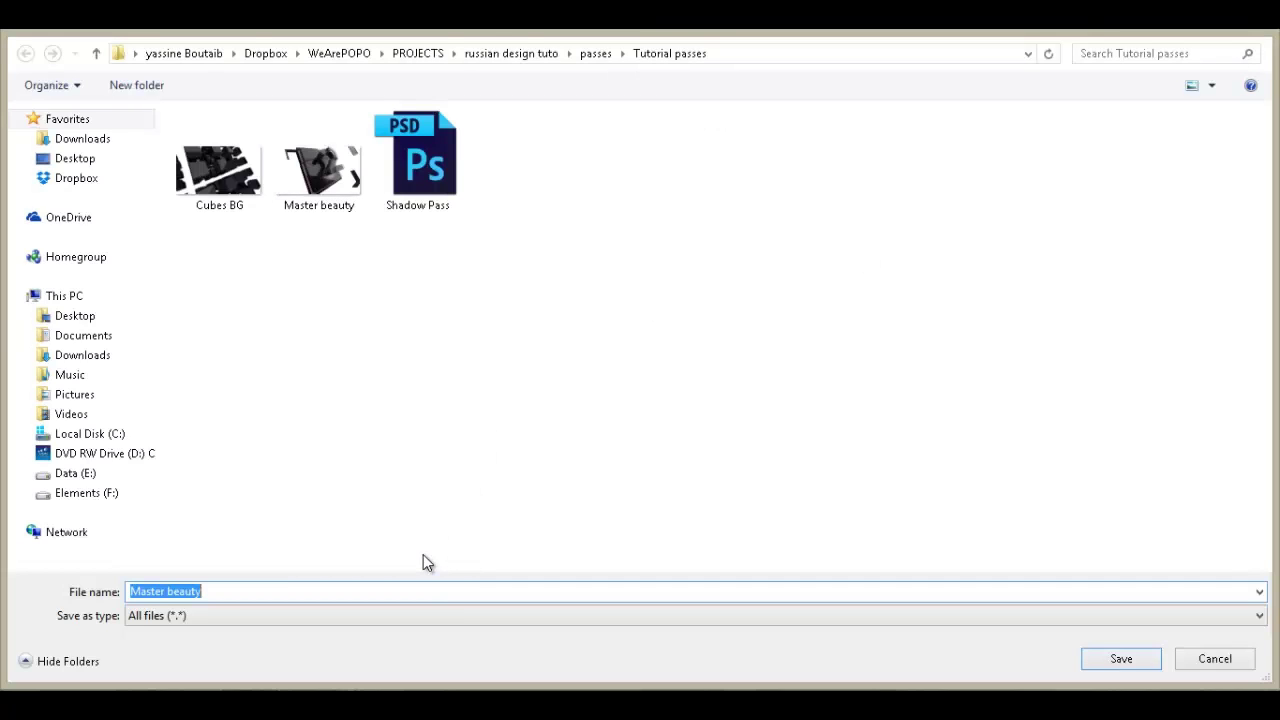
{"action": "key", "text": "BackSpace"}
{"action": "type", "text": "lines"}
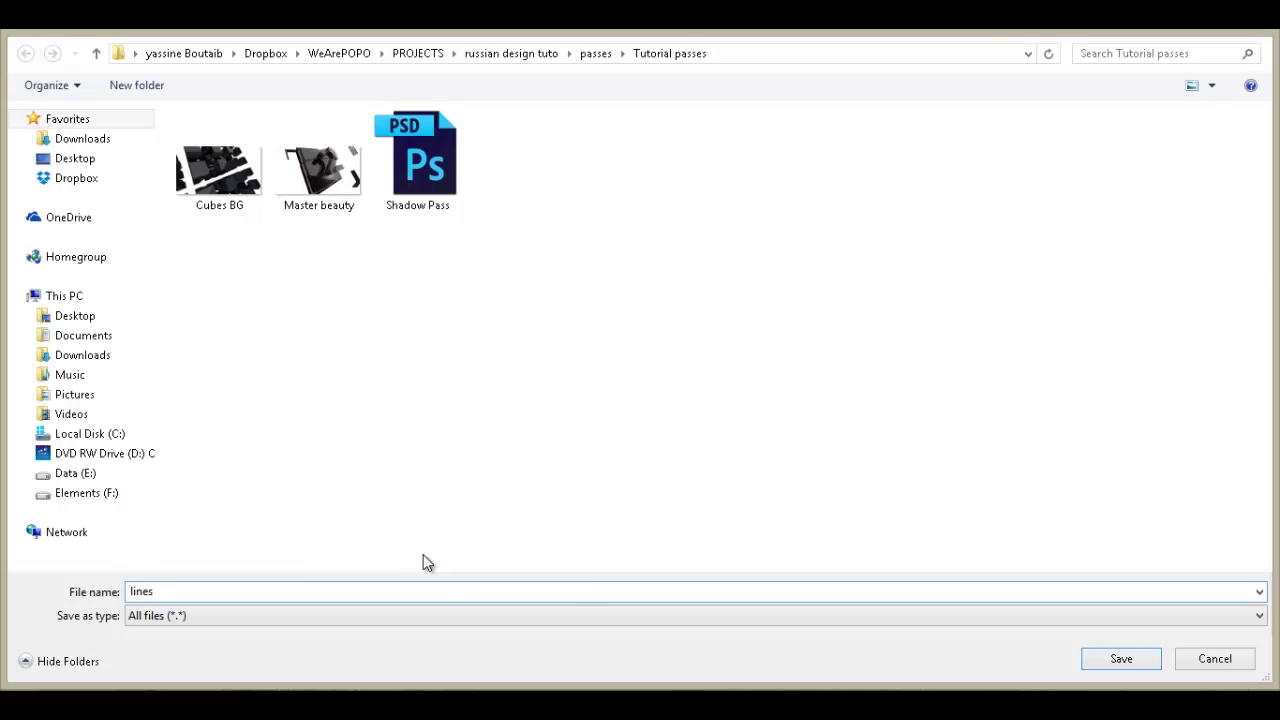
{"action": "key", "text": "BackSpace"}
{"action": "key", "text": "BackSpace"}
{"action": "key", "text": "BackSpace"}
{"action": "key", "text": "BackSpace"}
{"action": "key", "text": "BackSpace"}
{"action": "type", "text": "Cell rende"}
{"action": "key", "text": "Return"}
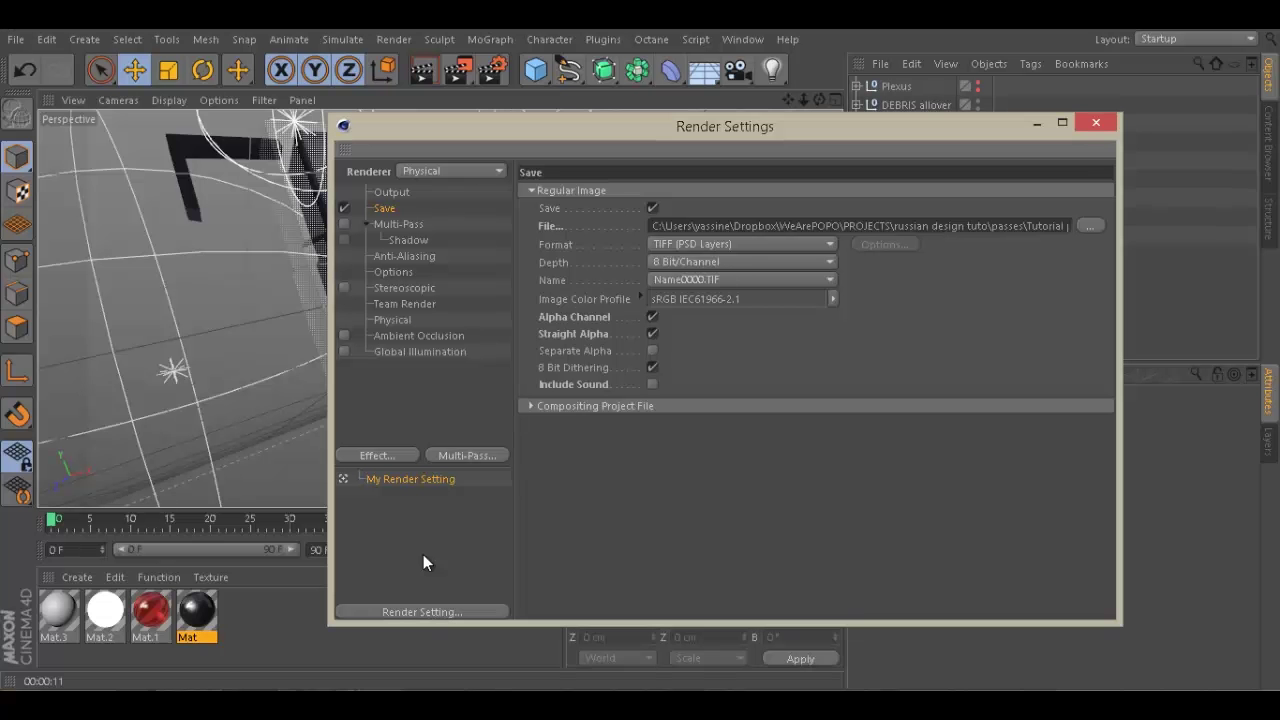
Duplicate the render setting, naming the original Final and the copy Cel
{"action": "left_click", "coordinate": [457, 174]}
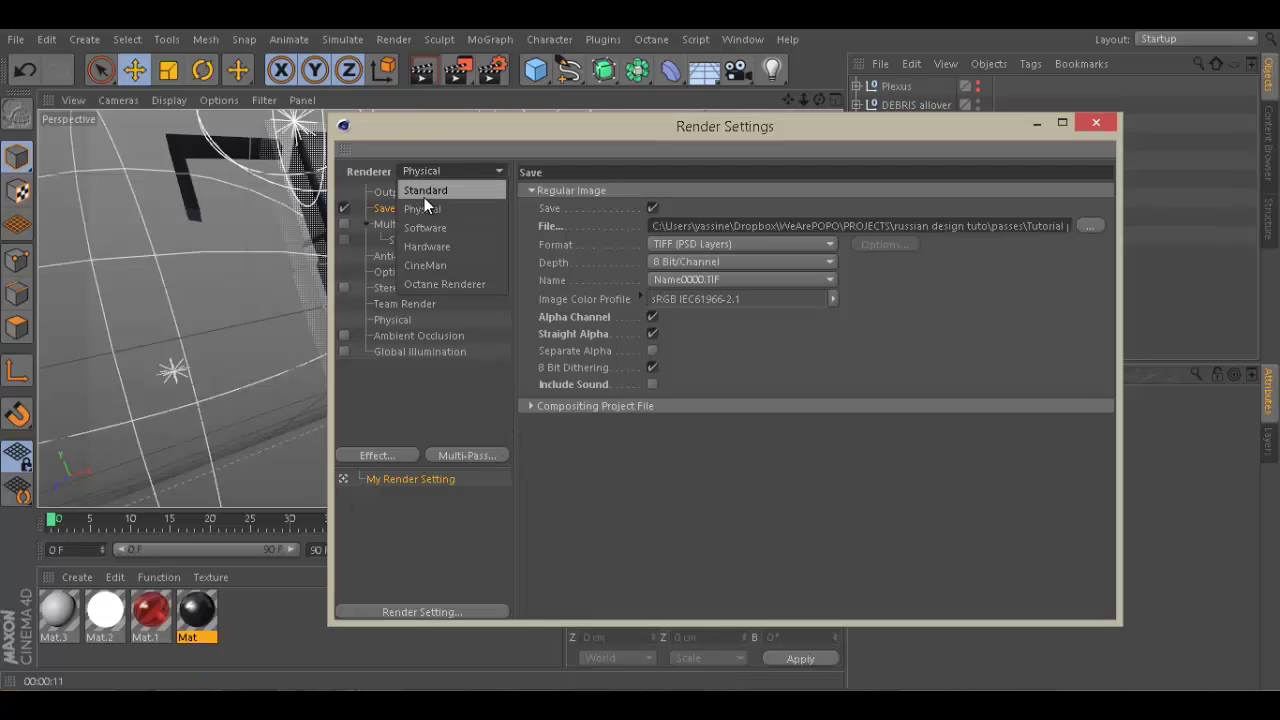
{"action": "left_click", "coordinate": [398, 495]}
{"action": "left_click_drag", "start_coordinate": [411, 479], "coordinate": [404, 493], "text": "ctrl"}
{"action": "double_click", "coordinate": [408, 479]}
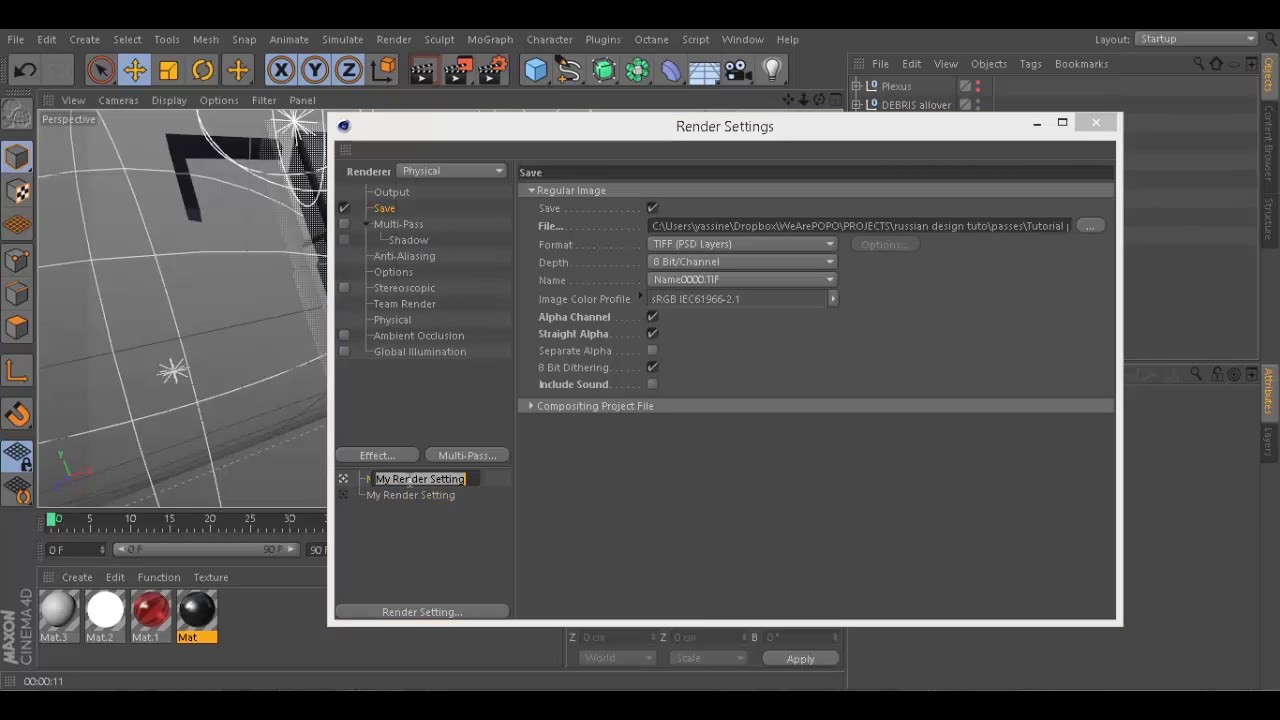
{"action": "type", "text": "Final"}
{"action": "key", "text": "Return"}
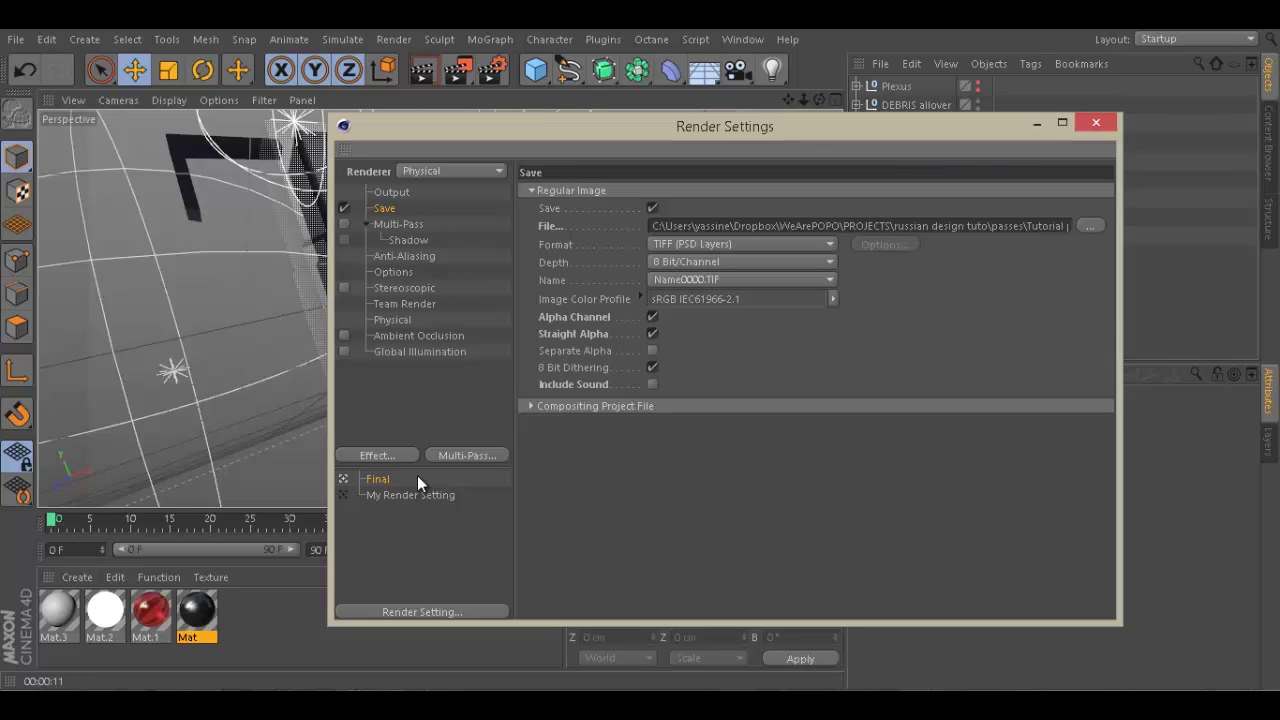
{"action": "double_click", "coordinate": [420, 492]}
{"action": "type", "text": "Cel"}
{"action": "key", "text": "Return"}
Make the Cel render setting active and turn off its Save option
{"action": "left_click", "coordinate": [368, 222]}
{"action": "left_click", "coordinate": [345, 208]}
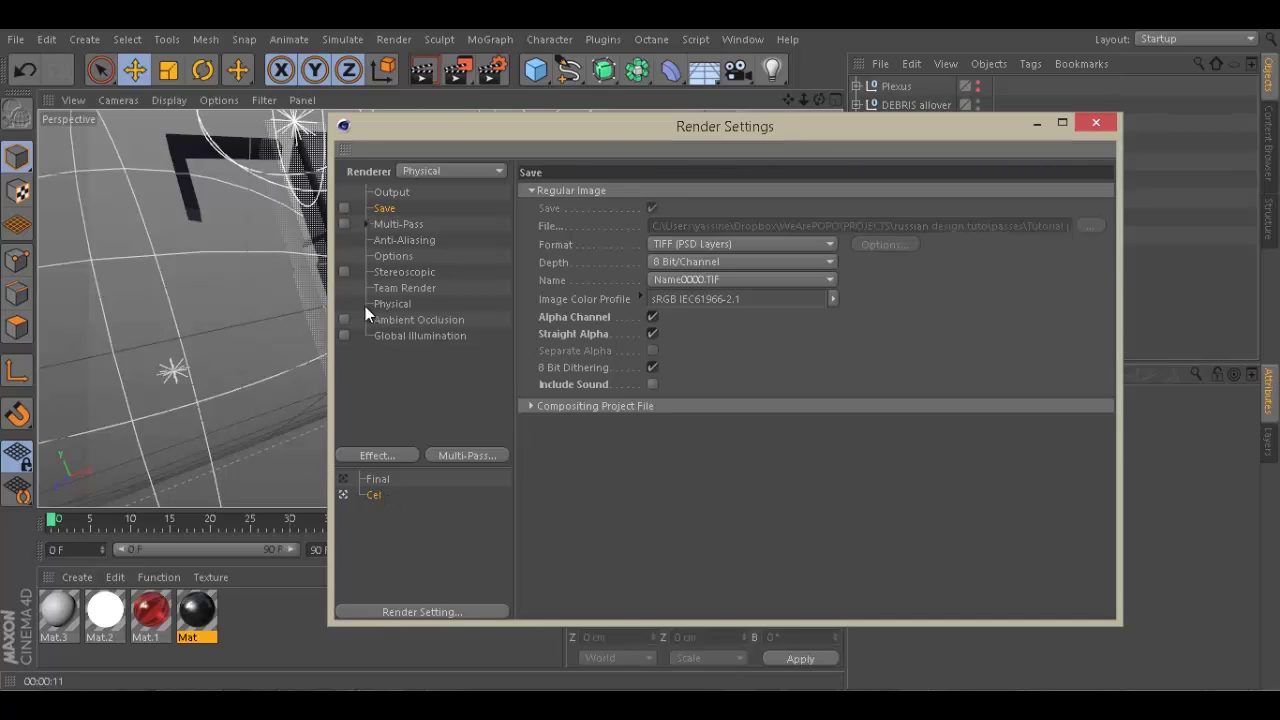
Switch the Cel setting's renderer to Standard and add the Cel Renderer effect
{"action": "left_click", "coordinate": [393, 457]}
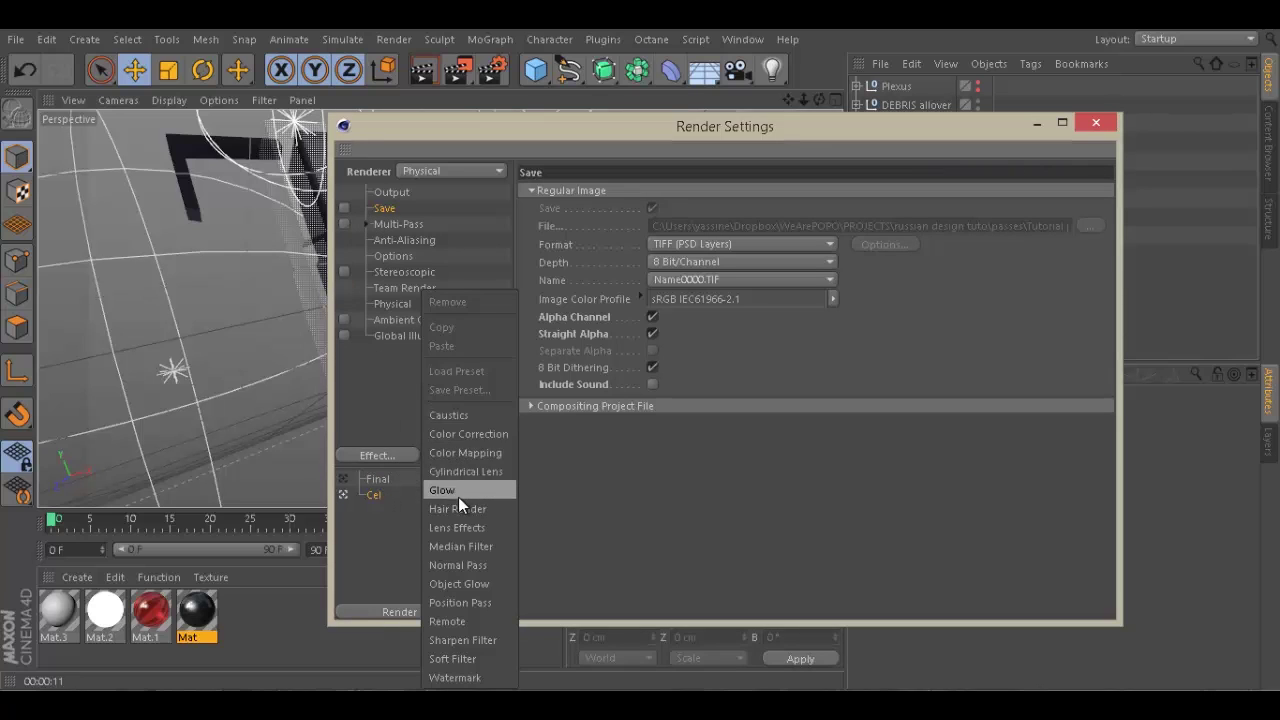
{"action": "left_click", "coordinate": [431, 164]}
{"action": "left_click", "coordinate": [433, 167]}
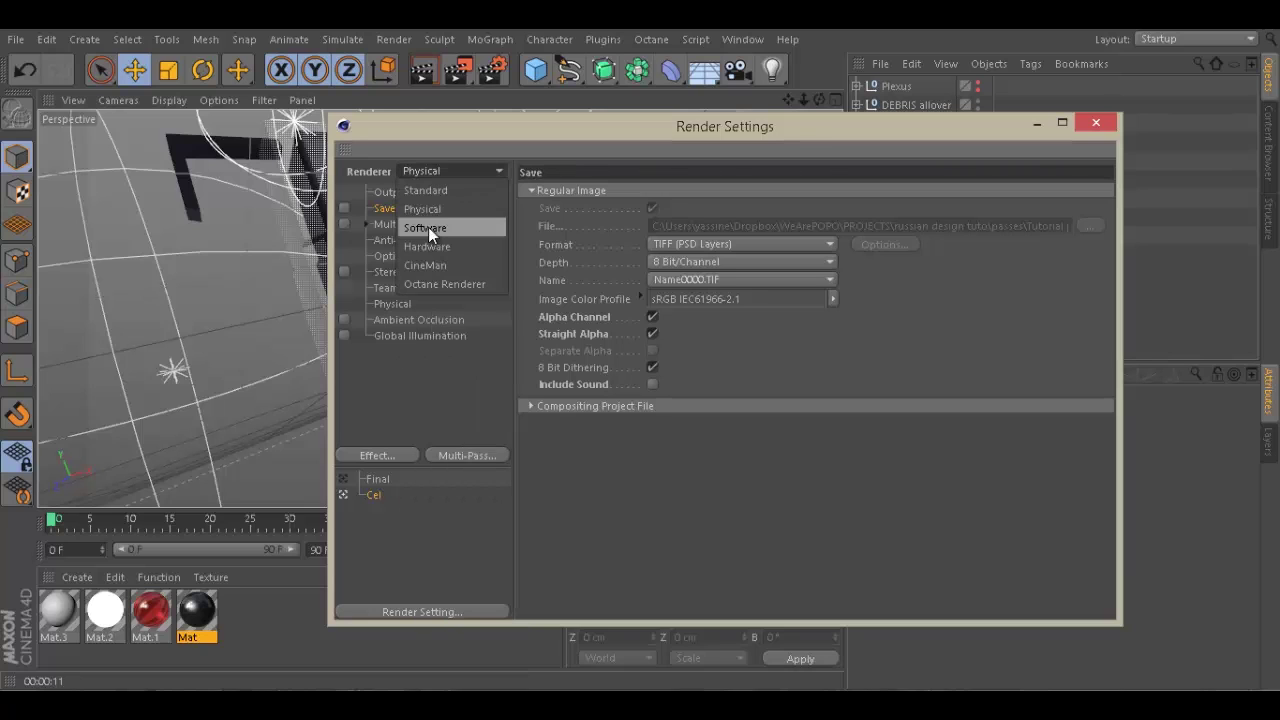
{"action": "left_click", "coordinate": [436, 190]}
{"action": "left_click", "coordinate": [374, 455]}
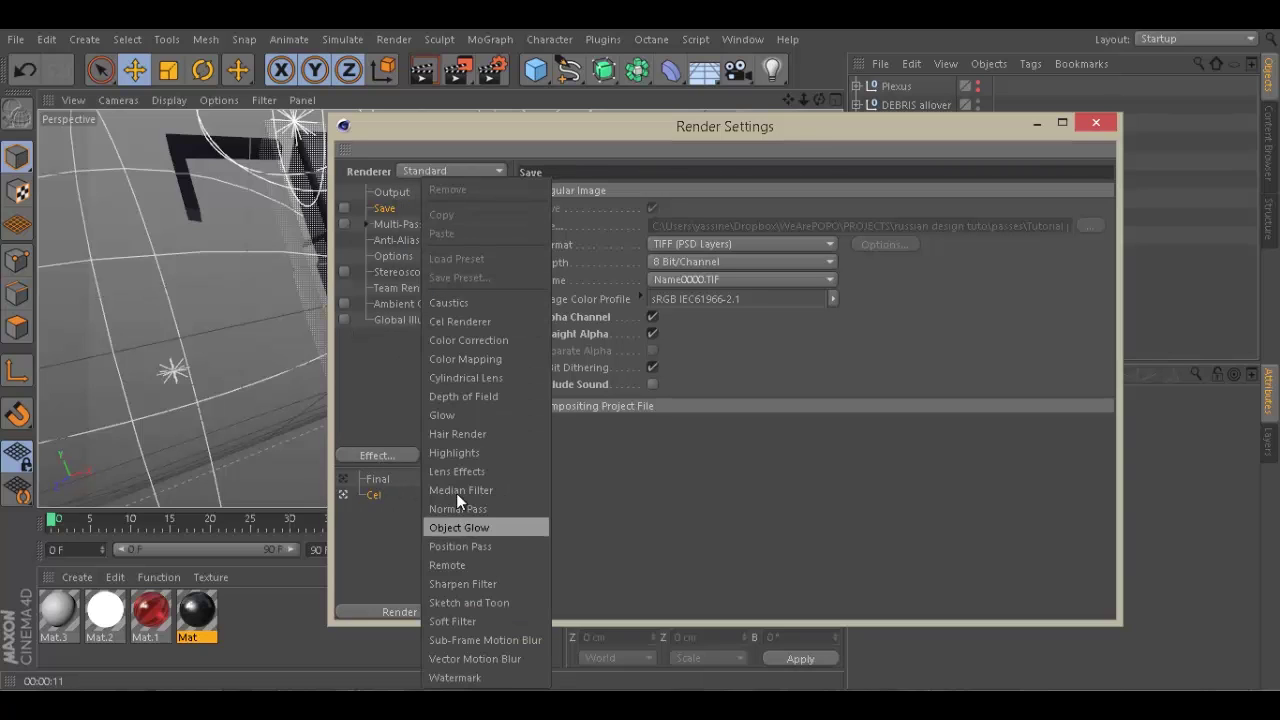
{"action": "left_click", "coordinate": [458, 321]}
Render the active viewport to preview the cel outlines, keeping the render settings open
{"action": "left_click_drag", "start_coordinate": [573, 133], "coordinate": [920, 124]}
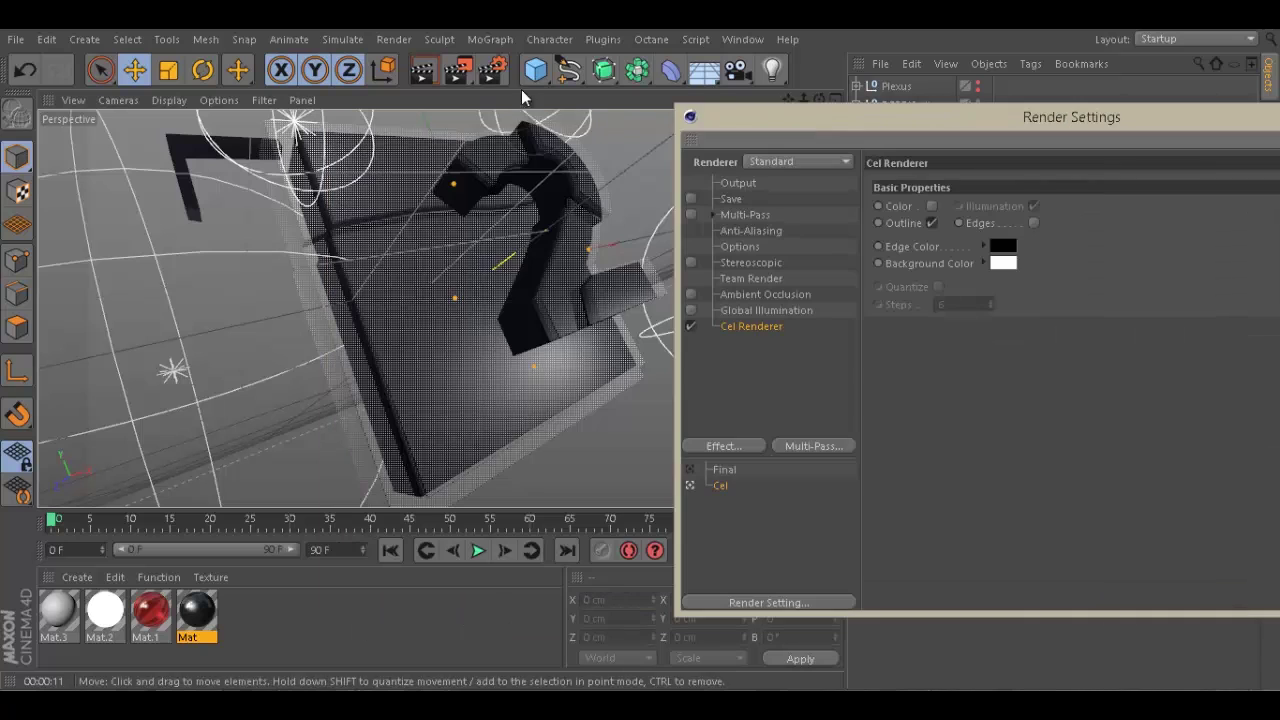
{"action": "left_click", "coordinate": [426, 70]}
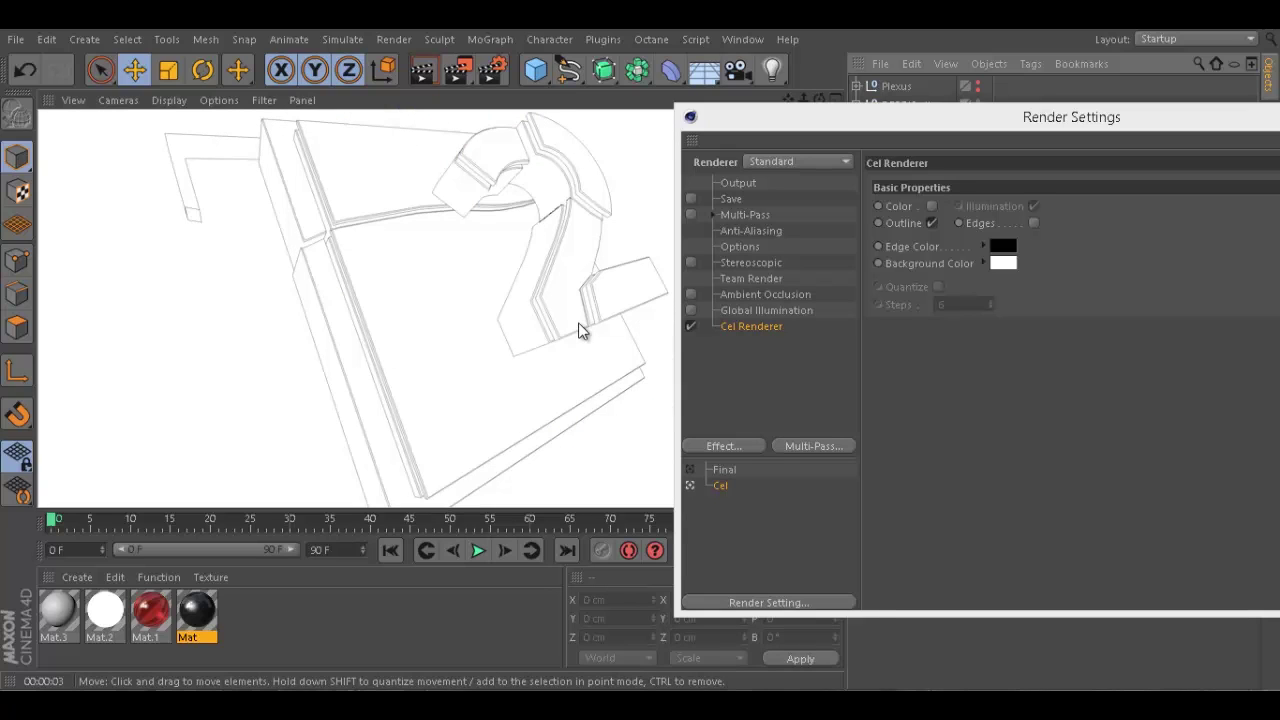
{"action": "left_click_drag", "start_coordinate": [1063, 129], "coordinate": [693, 71]}
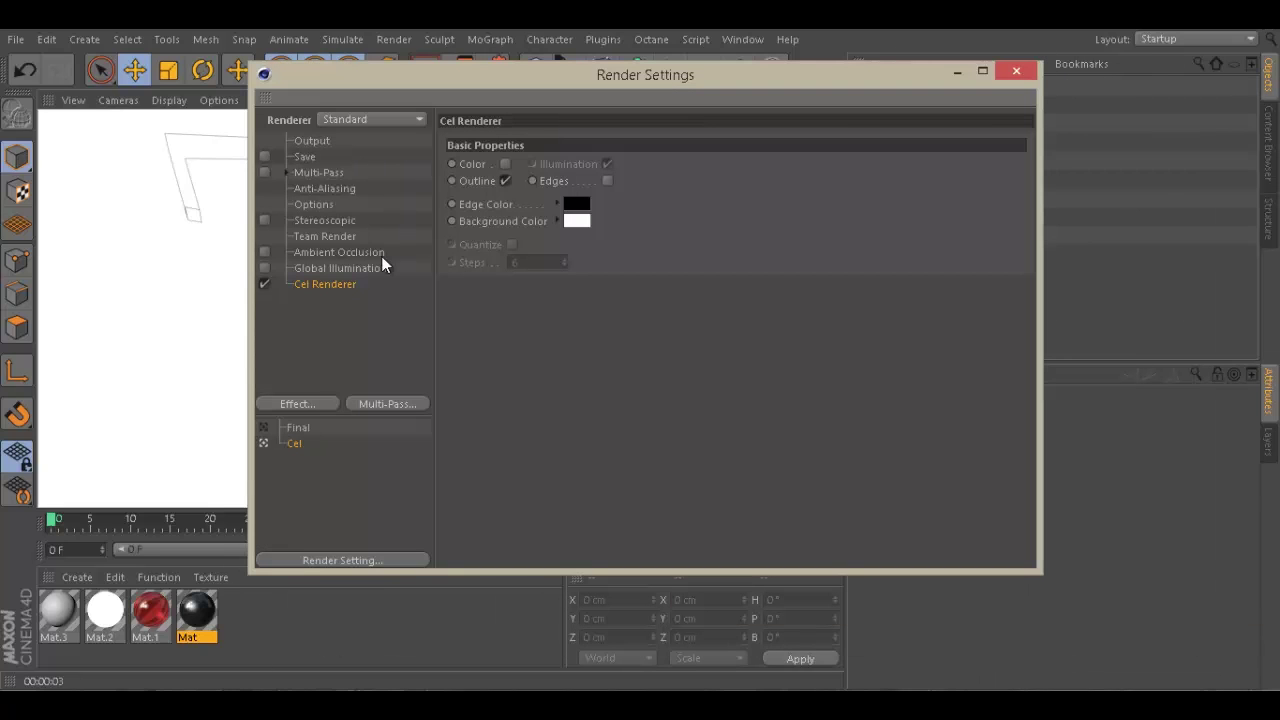
Turn on saving for the Cel render setting with Cell render in the Tutorial passes folder as the output file
{"action": "left_click", "coordinate": [303, 157]}
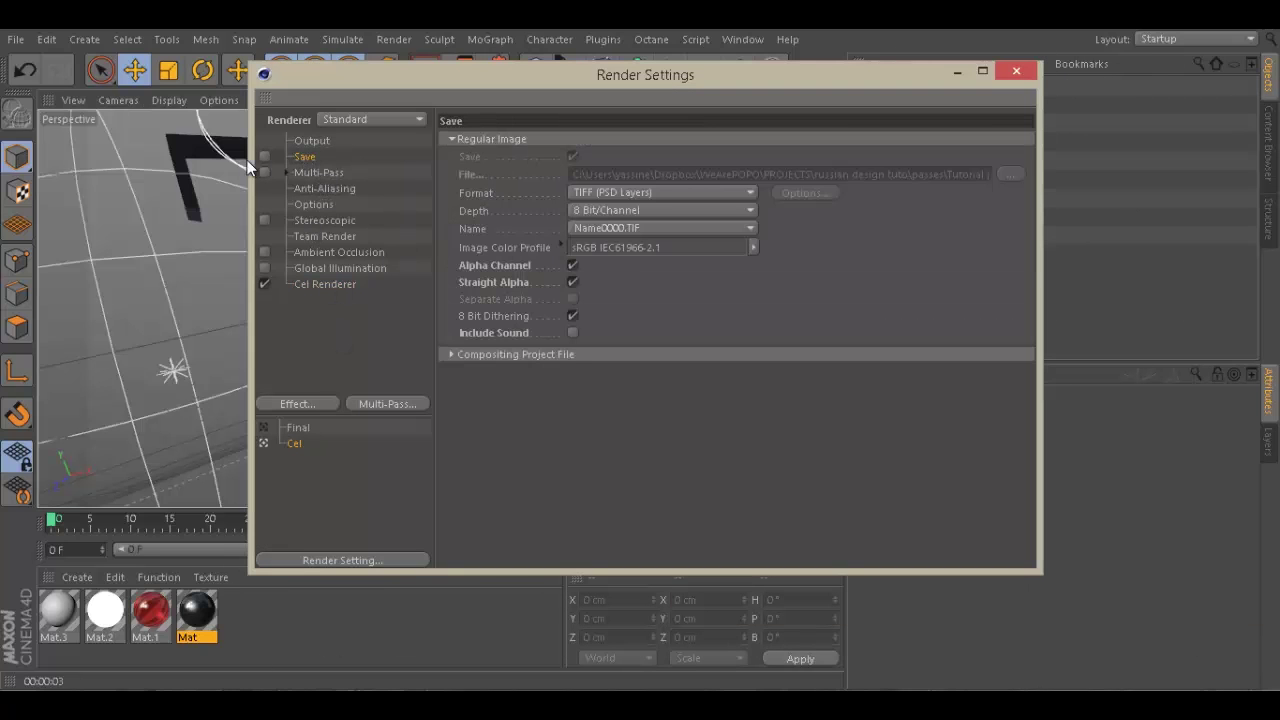
{"action": "left_click", "coordinate": [264, 156]}
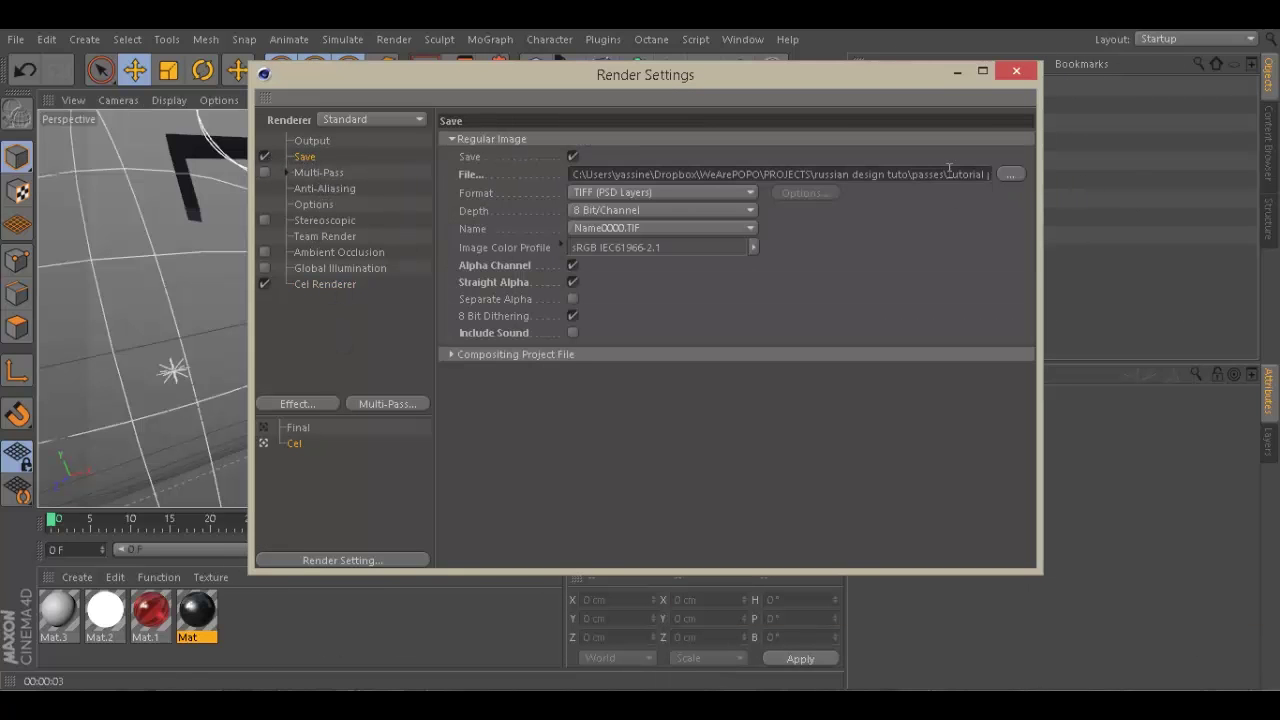
{"action": "left_click_drag", "start_coordinate": [949, 170], "coordinate": [1066, 174]}
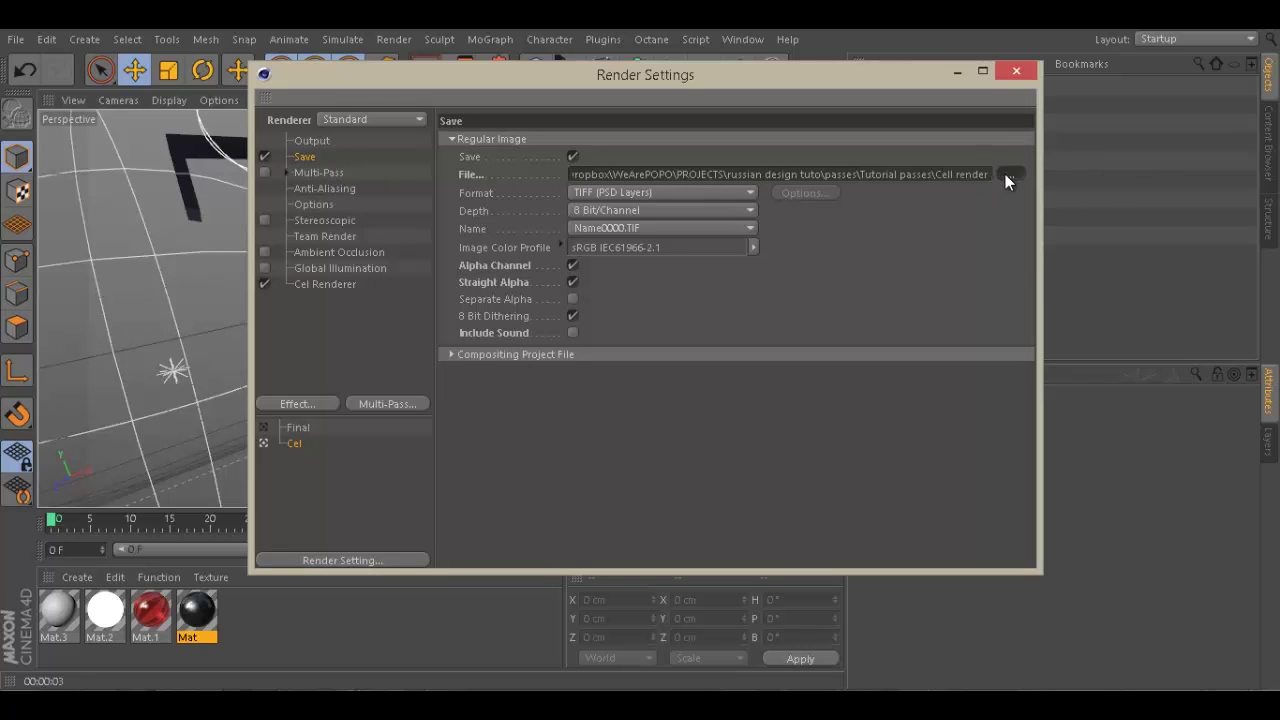
{"action": "left_click", "coordinate": [1008, 175]}
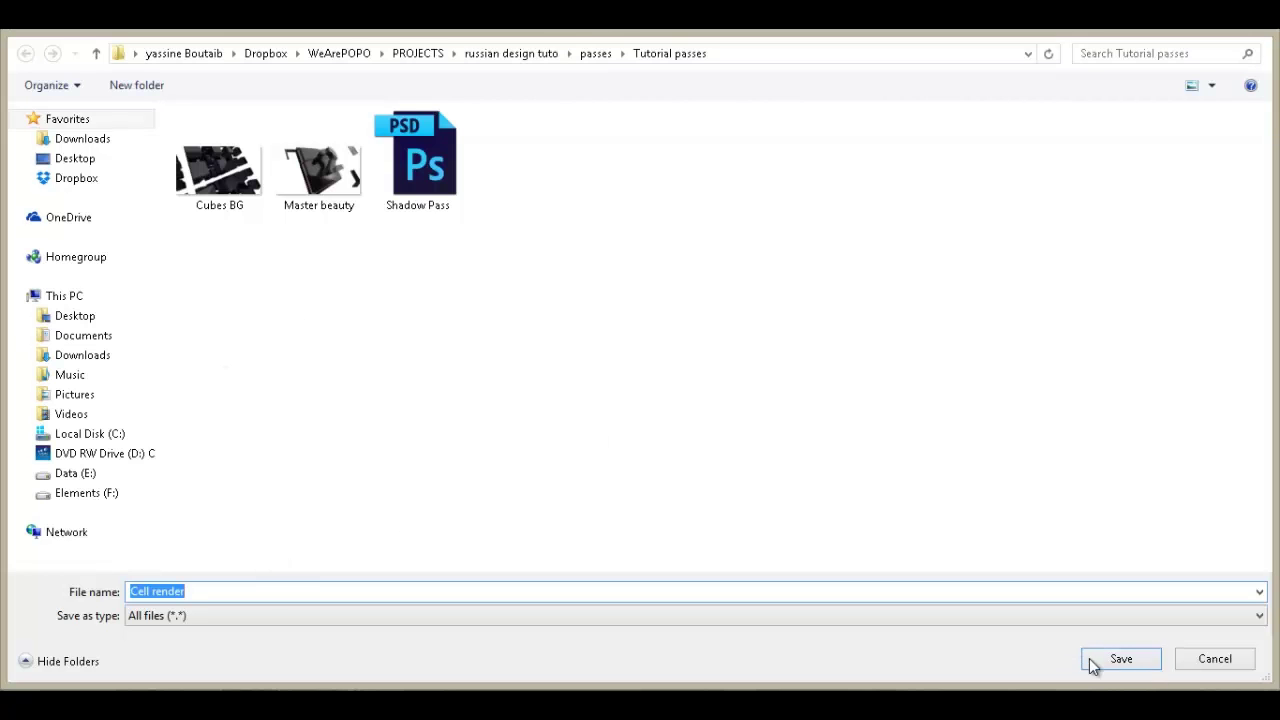
{"action": "left_click", "coordinate": [1120, 658]}
{"action": "left_click", "coordinate": [312, 141]}
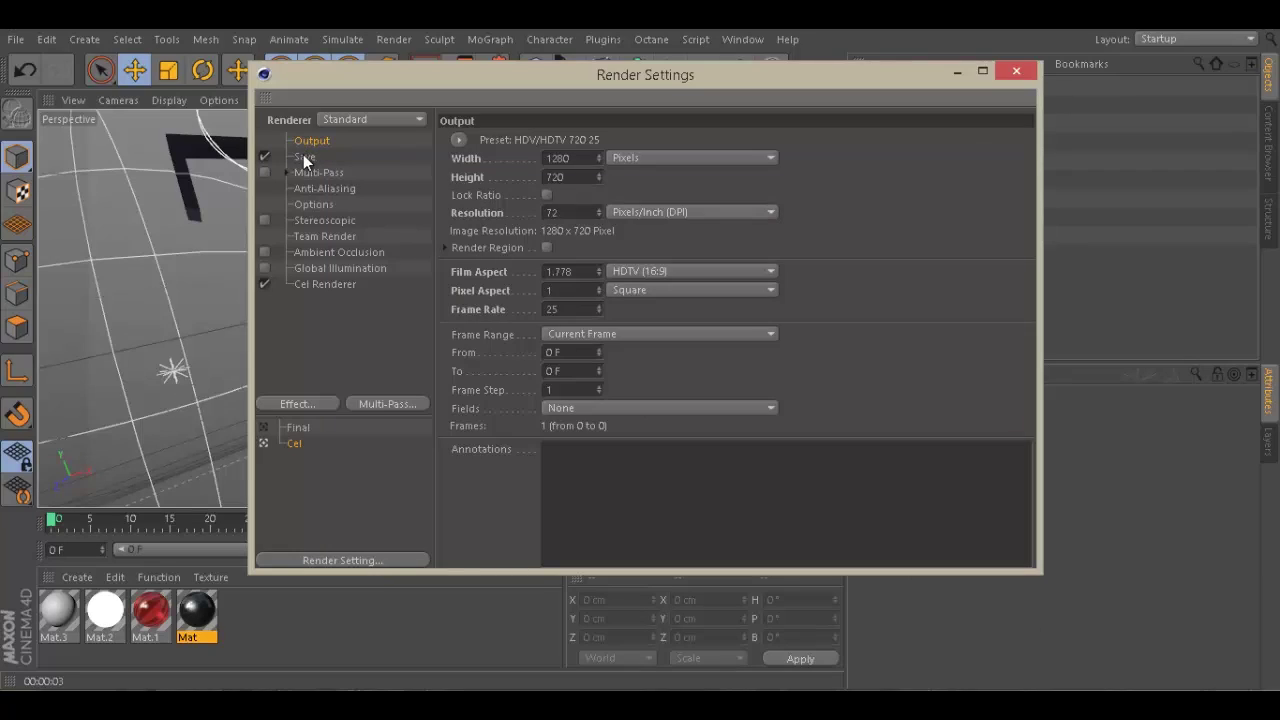
{"action": "left_click", "coordinate": [303, 157]}
Remove the Ambient Occlusion and Global Illumination effects from the Cel render setting
{"action": "left_click", "coordinate": [295, 430]}
{"action": "left_click", "coordinate": [291, 443]}
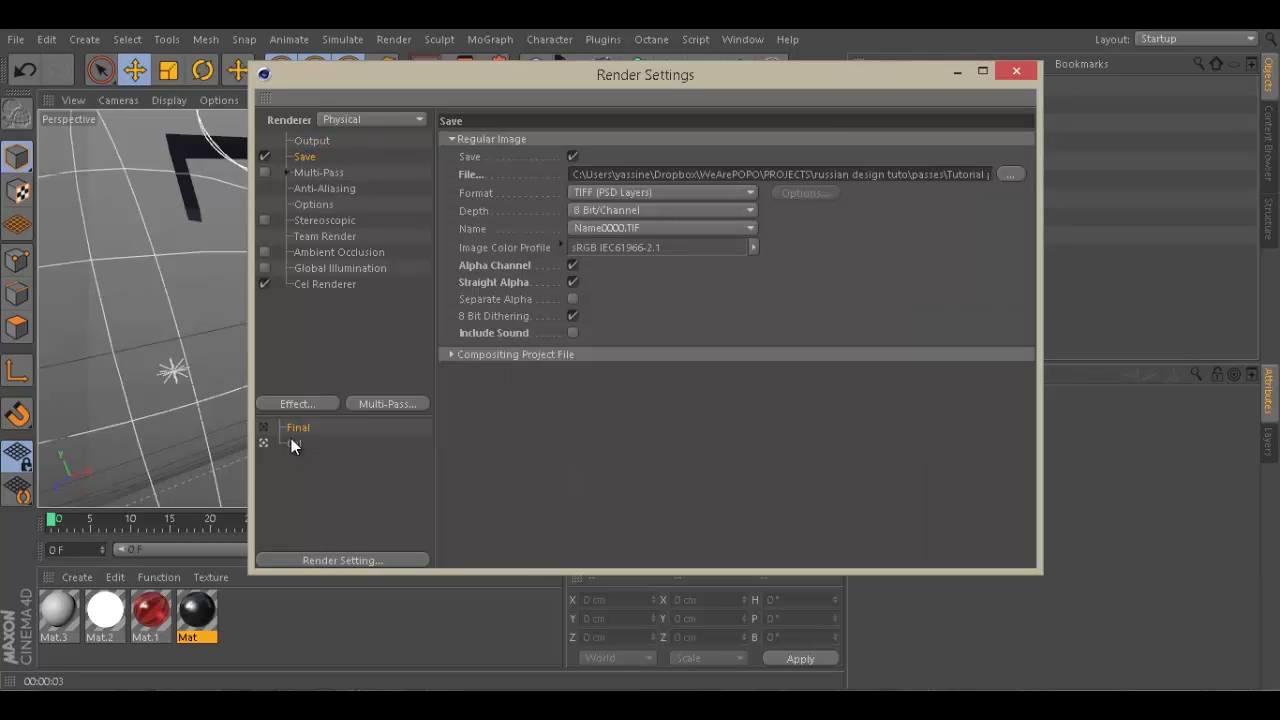
{"action": "left_click", "coordinate": [327, 268]}
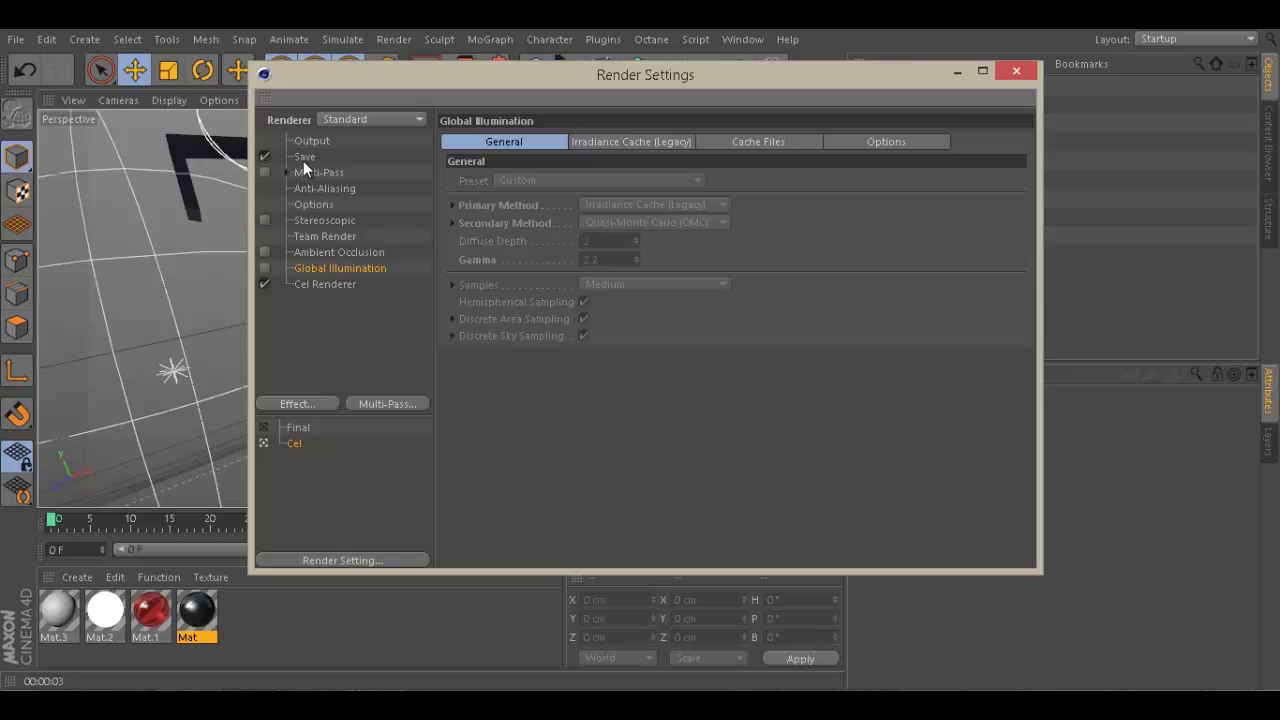
{"action": "left_click", "coordinate": [334, 247], "text": "shift"}
{"action": "key", "text": "Delete"}
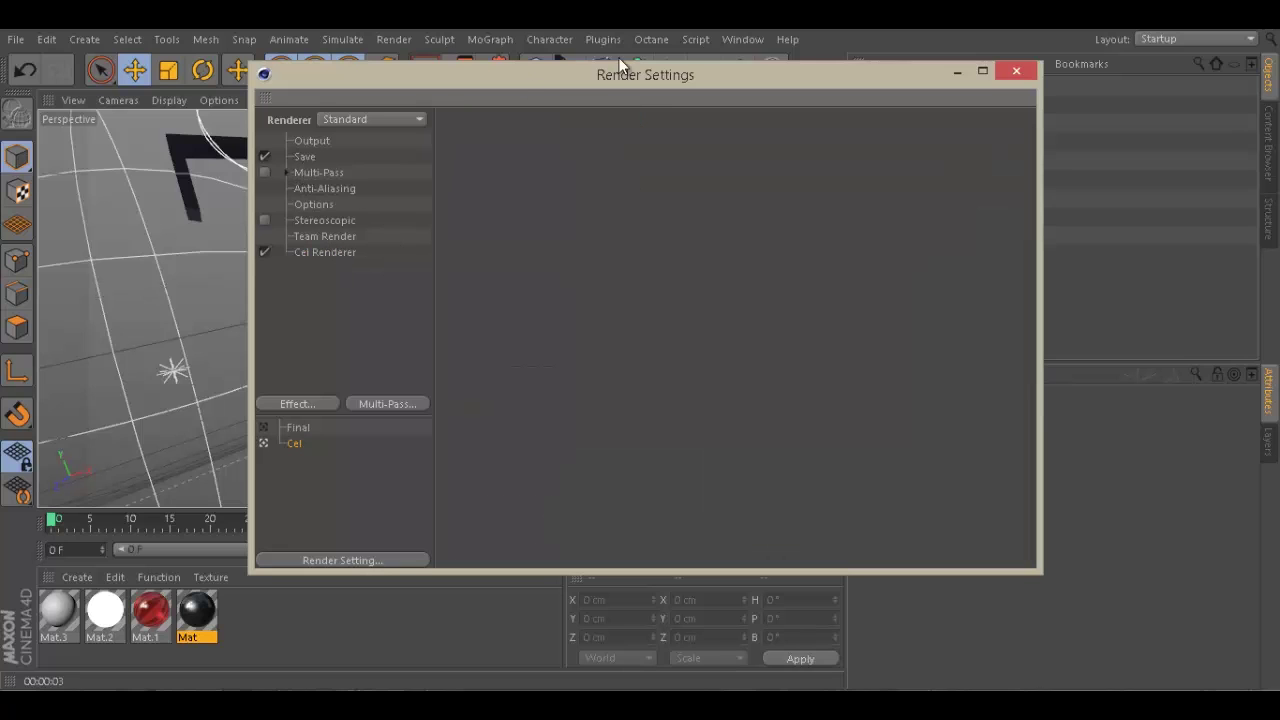
Render the cel outline pass to the Picture Viewer, closing the render settings first and the viewer once it is done
{"action": "left_click", "coordinate": [1017, 73]}
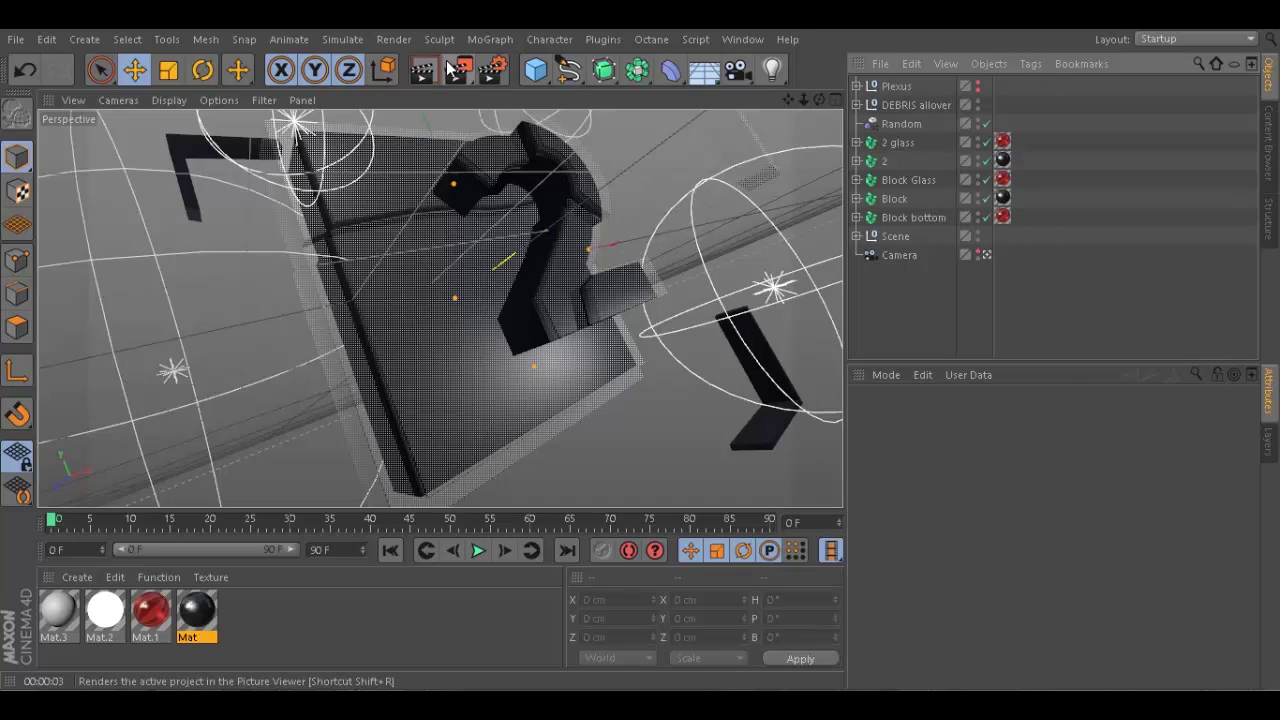
{"action": "left_click", "coordinate": [456, 72]}
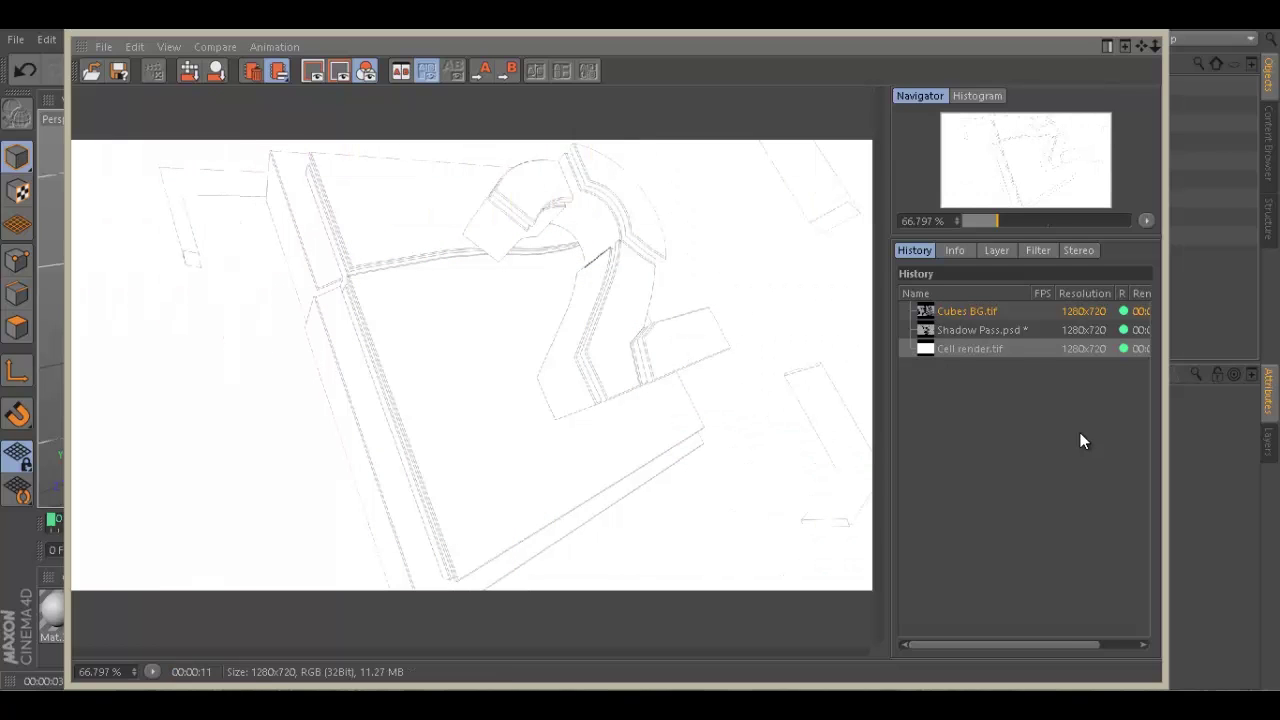
{"action": "left_click", "coordinate": [1150, 33]}
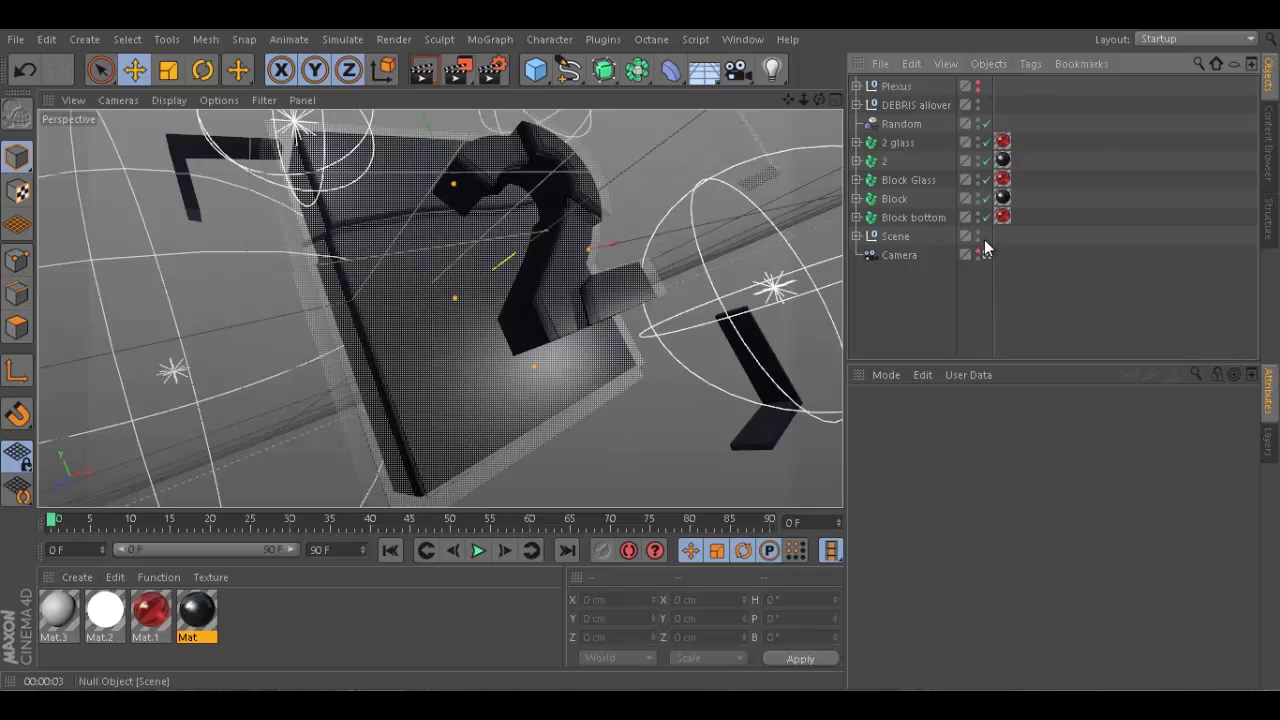
Hide 2 glass, 2, Block Glass, Block, Block bottom and the Scene null in both the editor and the render
{"action": "left_click", "coordinate": [910, 143]}
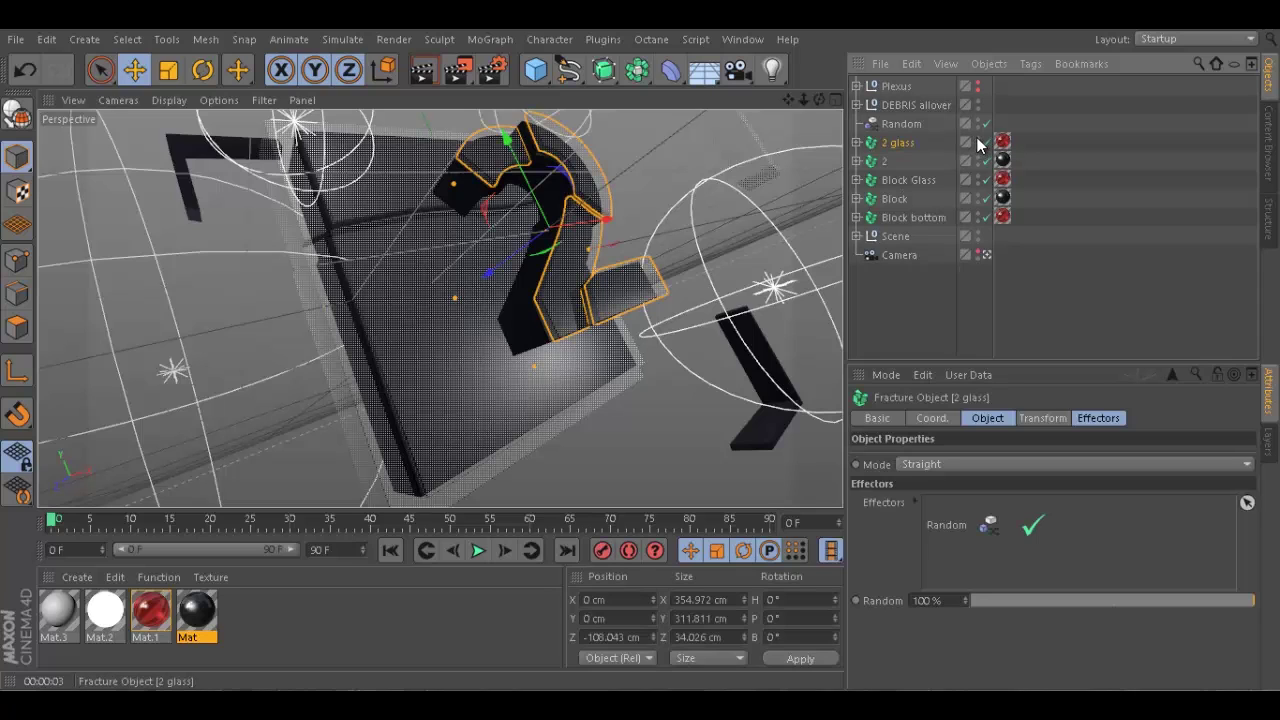
{"action": "mouse_move", "coordinate": [978, 145]}
{"action": "left_mouse_down"}
{"action": "mouse_move", "coordinate": [981, 214]}
{"action": "mouse_move", "coordinate": [982, 160]}
{"action": "left_mouse_up"}
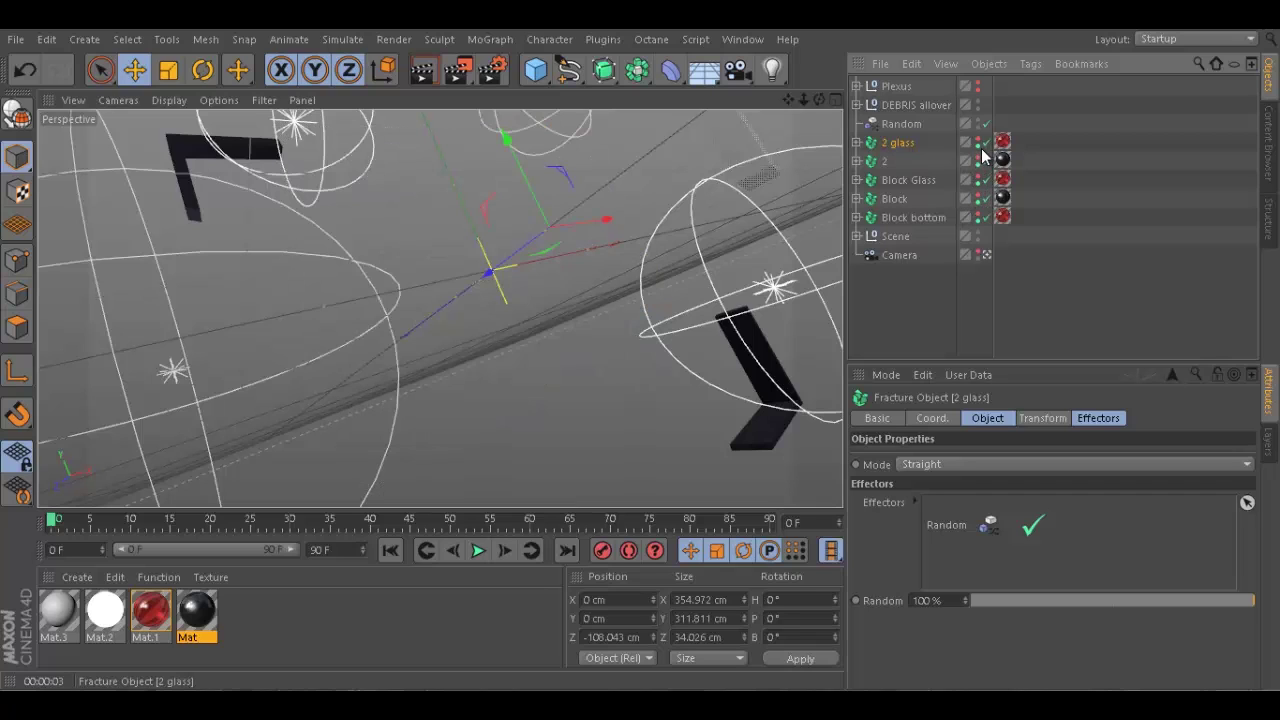
{"action": "left_click", "coordinate": [978, 233]}
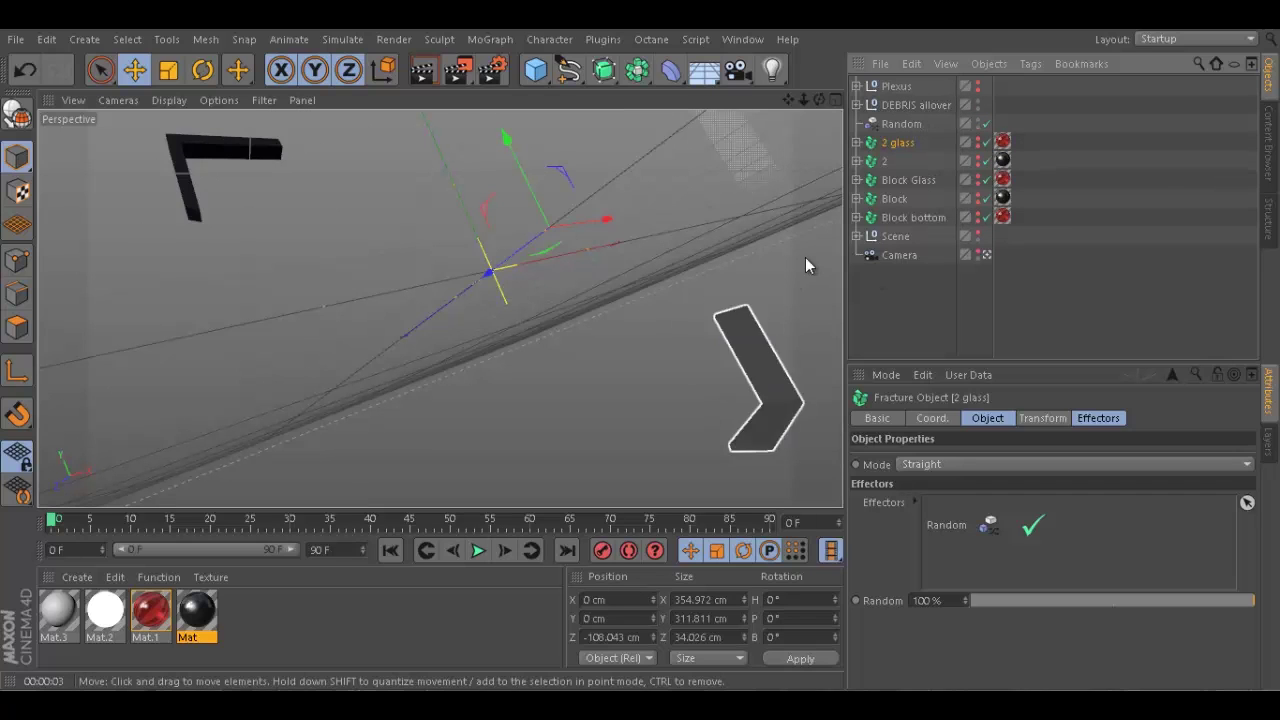
Move the Sticks null out of the Plexus group to the top level of the hierarchy and collapse Plexus
{"action": "left_click", "coordinate": [904, 87]}
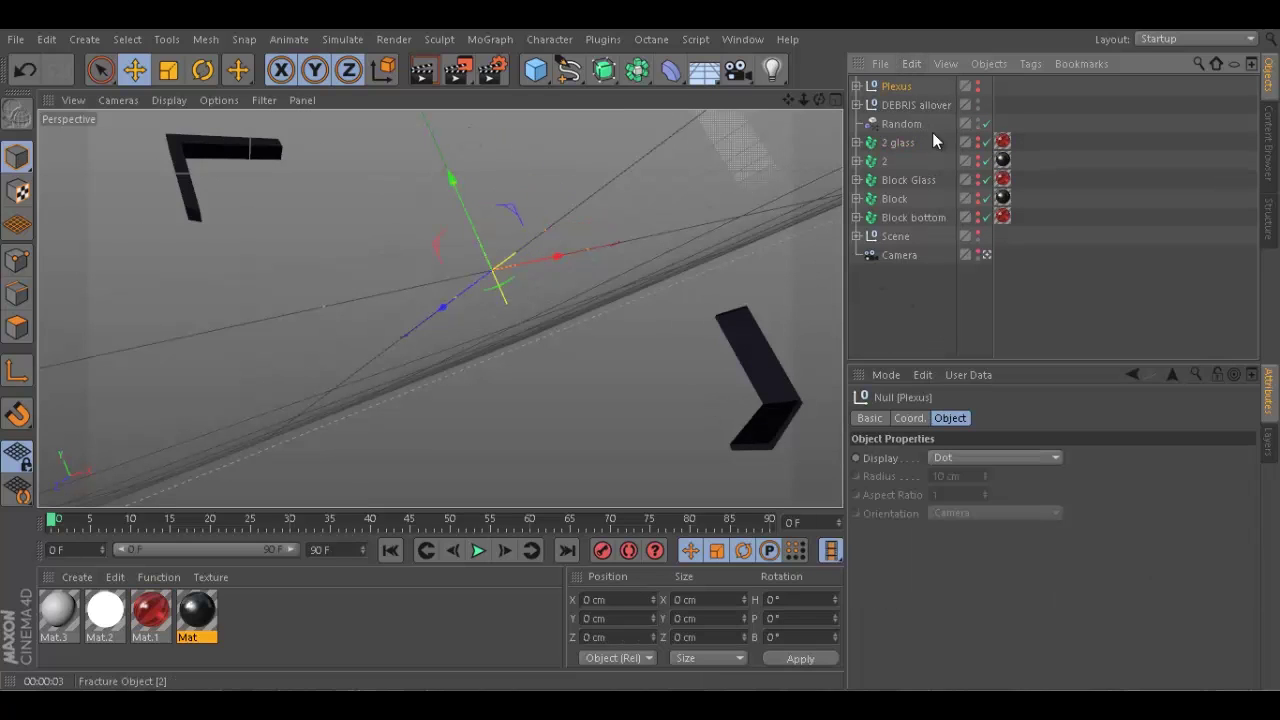
{"action": "left_click", "coordinate": [856, 86]}
{"action": "left_click", "coordinate": [912, 105]}
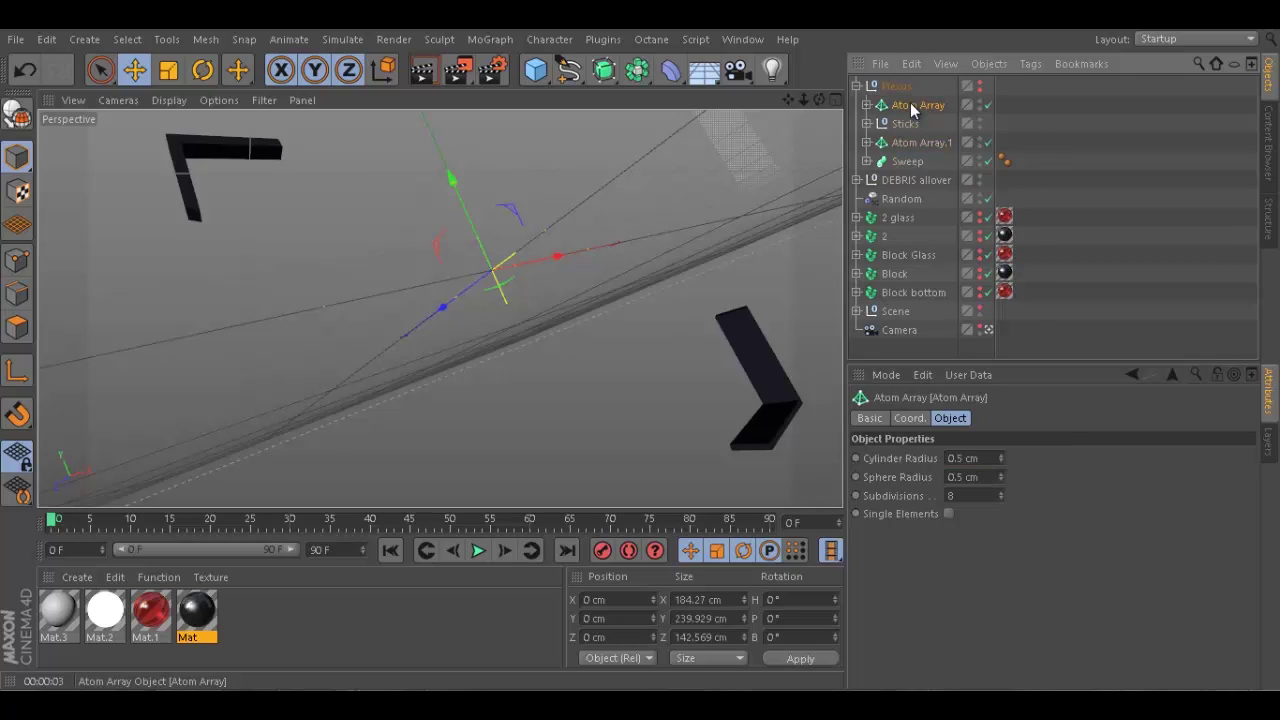
{"action": "left_click", "coordinate": [904, 124]}
{"action": "mouse_move", "coordinate": [904, 190]}
{"action": "left_mouse_down"}
{"action": "mouse_move", "coordinate": [905, 170]}
{"action": "mouse_move", "coordinate": [890, 172]}
{"action": "left_mouse_up"}
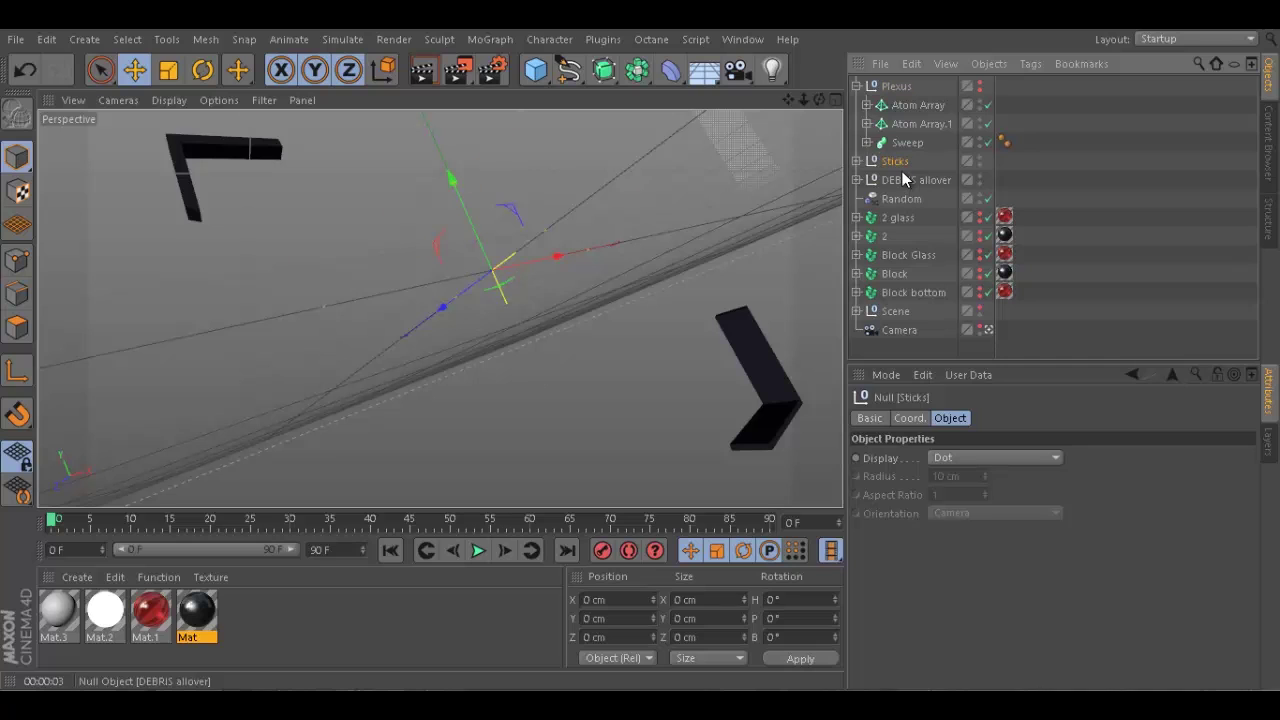
{"action": "left_click", "coordinate": [857, 86]}
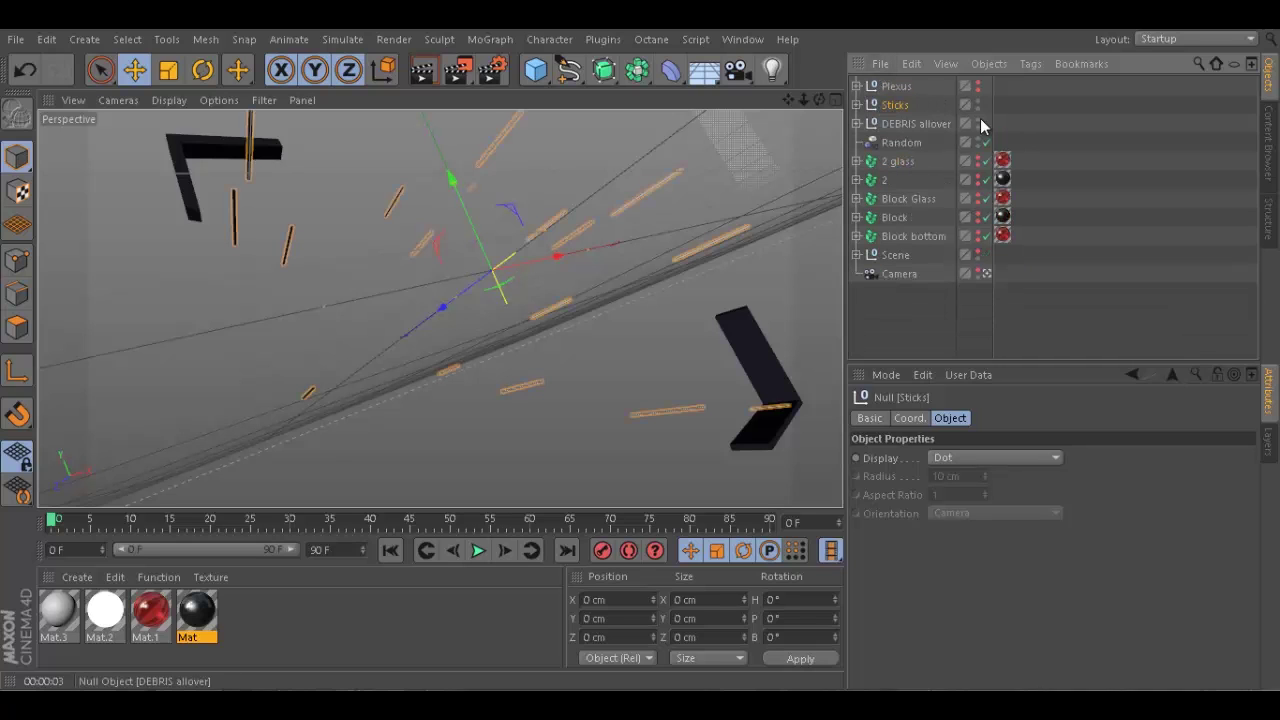
Make the Final render setting active and check its Physical renderer options
{"action": "left_click", "coordinate": [490, 67]}
{"action": "left_click", "coordinate": [296, 430]}
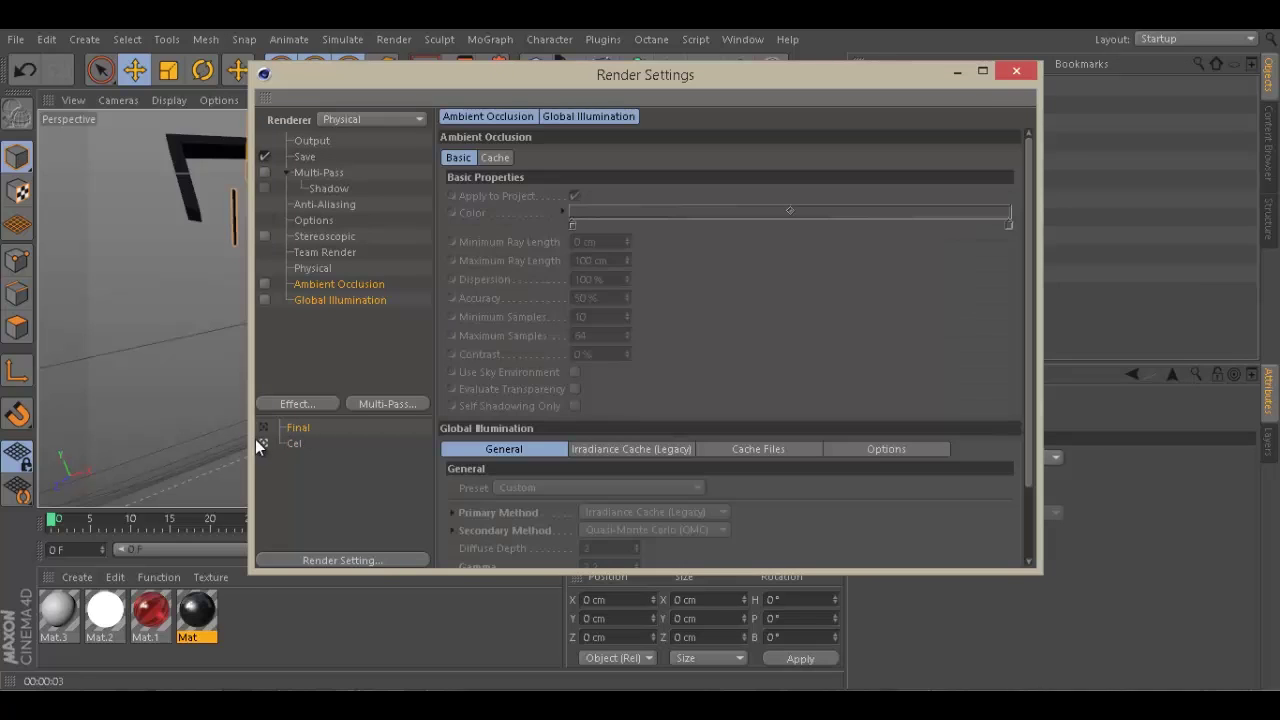
{"action": "left_click", "coordinate": [312, 333]}
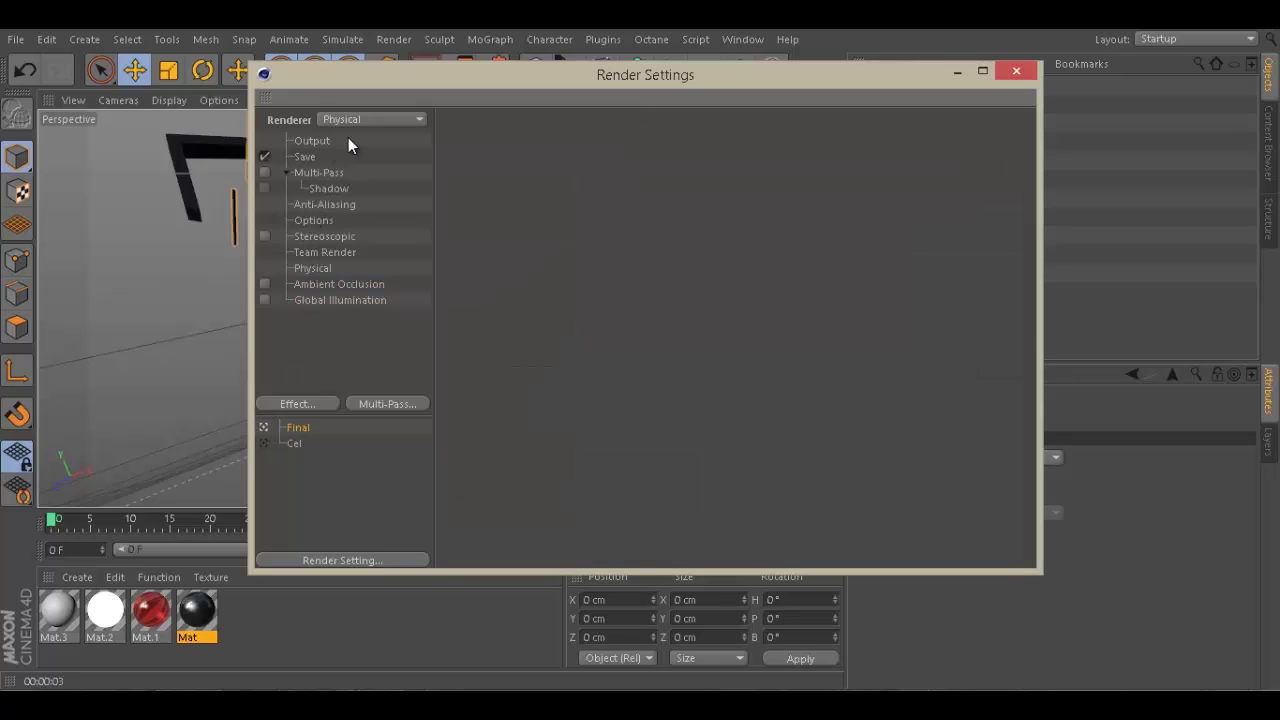
{"action": "left_click", "coordinate": [312, 270]}
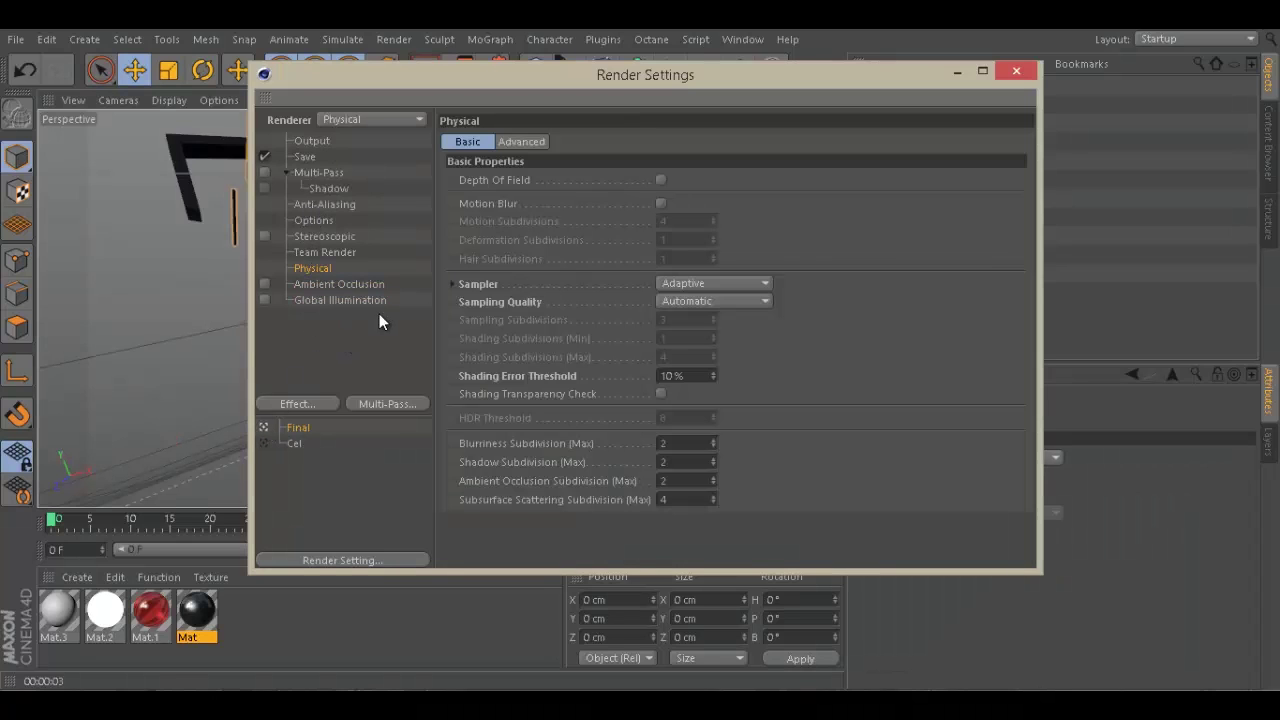
{"action": "left_click", "coordinate": [1016, 70]}
Set the Final setting's output file name to debris in the Tutorial passes folder
{"action": "left_click", "coordinate": [489, 70]}
{"action": "left_click", "coordinate": [306, 157]}
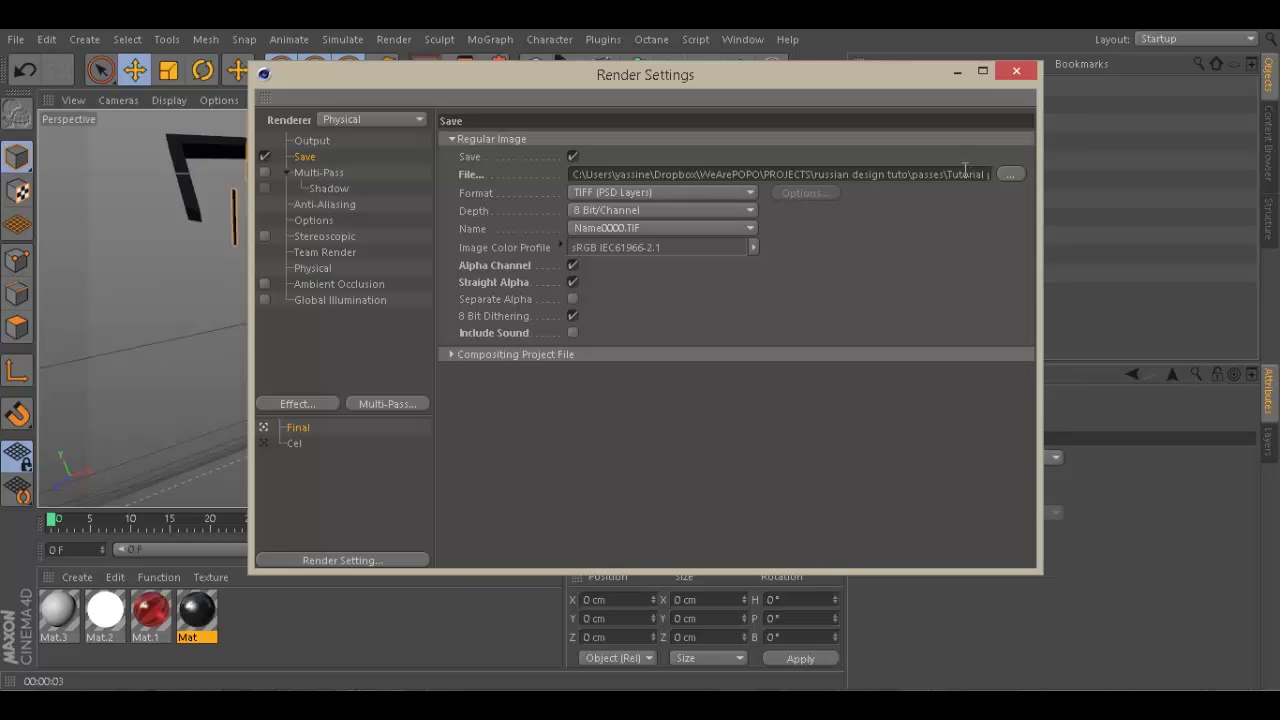
{"action": "left_click", "coordinate": [1012, 174]}
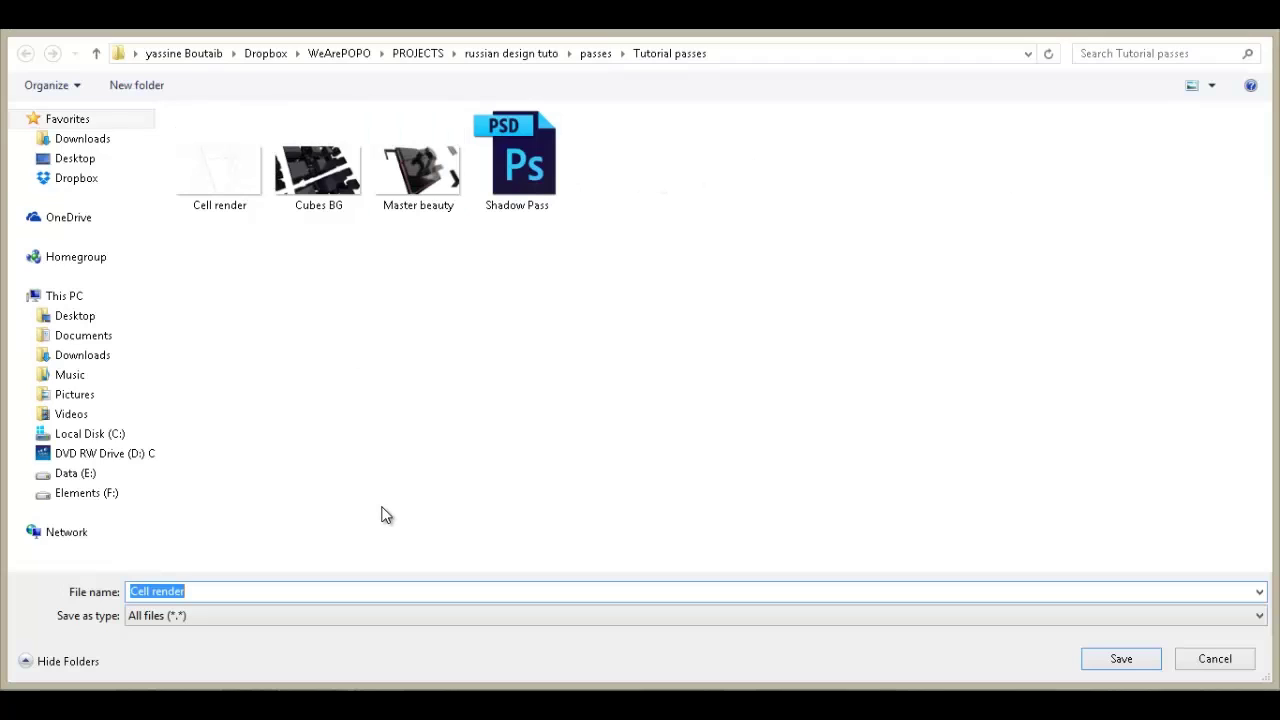
{"action": "type", "text": "debris"}
{"action": "key", "text": "Return"}
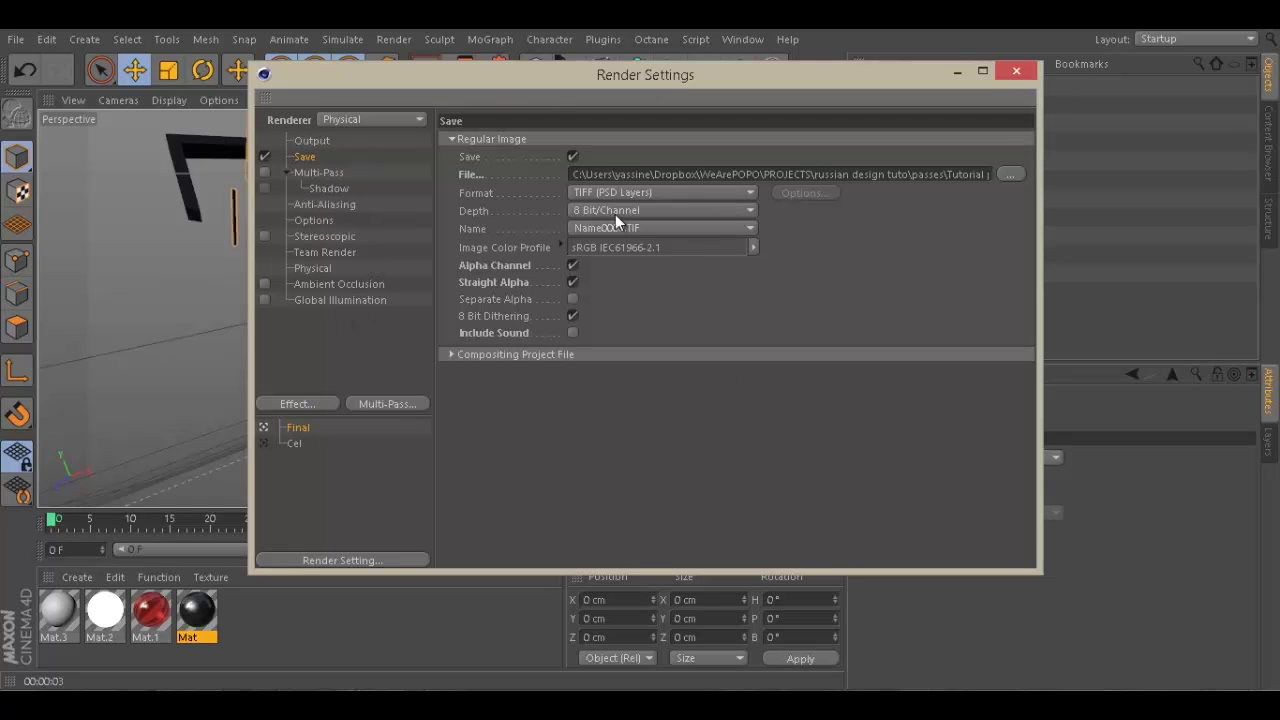
Render the debris and sticks pass to the Picture Viewer, then minimize the viewer
{"action": "left_click", "coordinate": [1017, 72]}
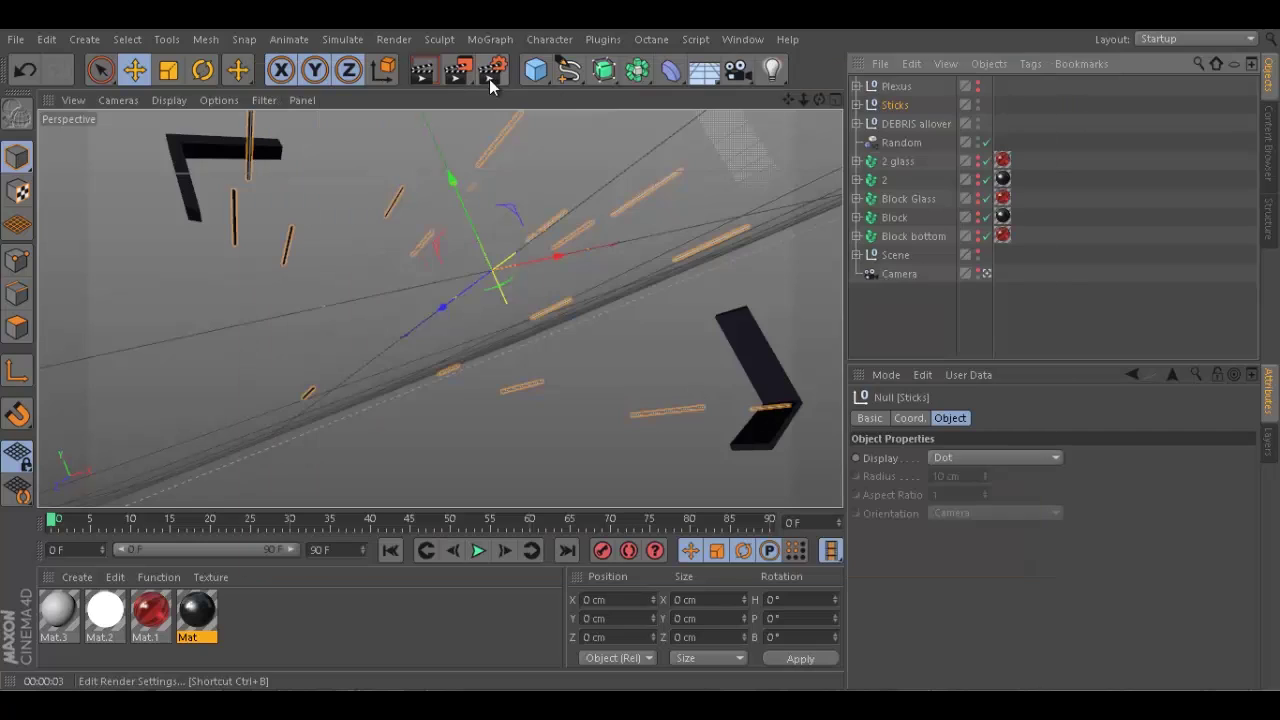
{"action": "left_click", "coordinate": [457, 70]}
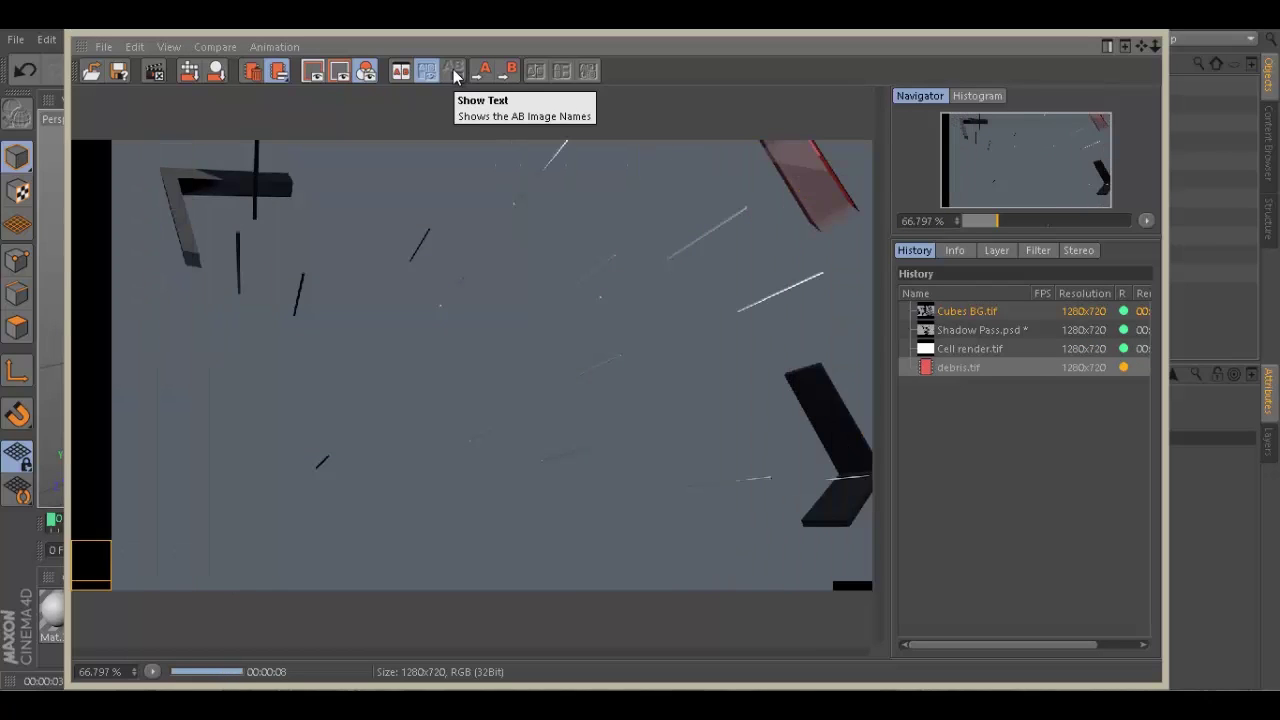
{"action": "left_click", "coordinate": [1098, 33]}
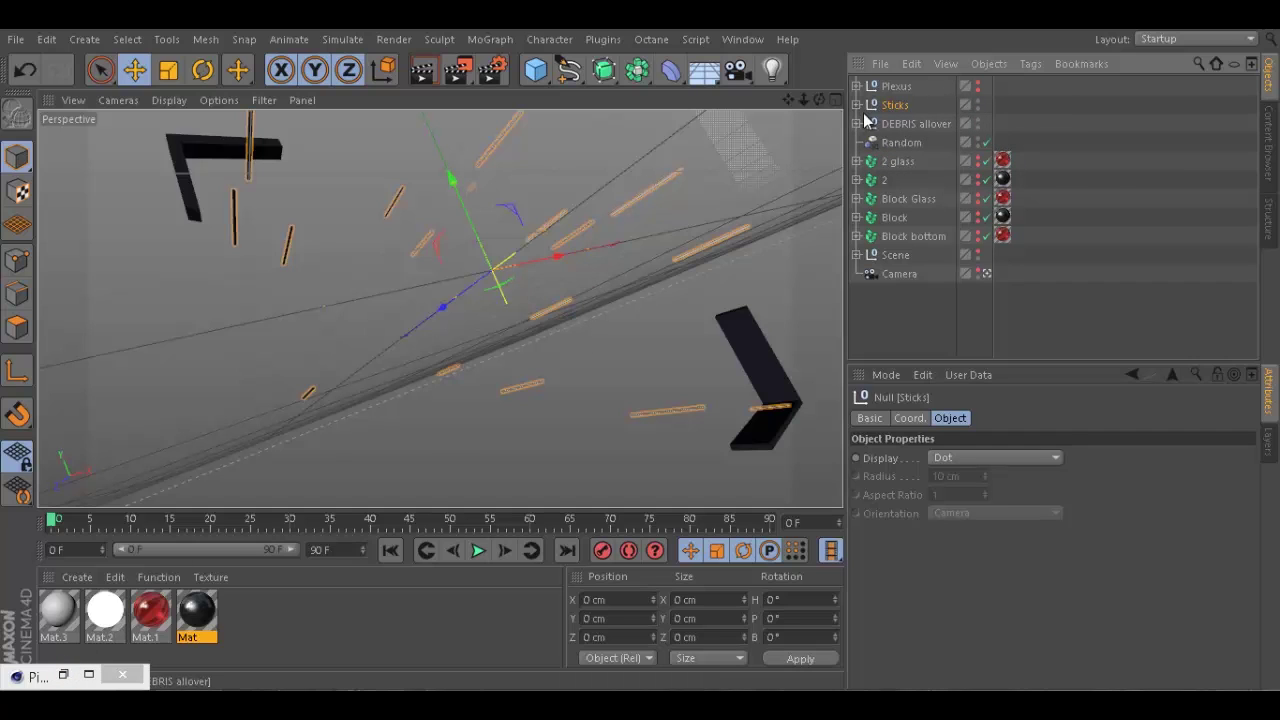
Hide the Sticks and DEBRIS allover nulls and make the Plexus null visible in the editor and the render
{"action": "left_click", "coordinate": [978, 105]}
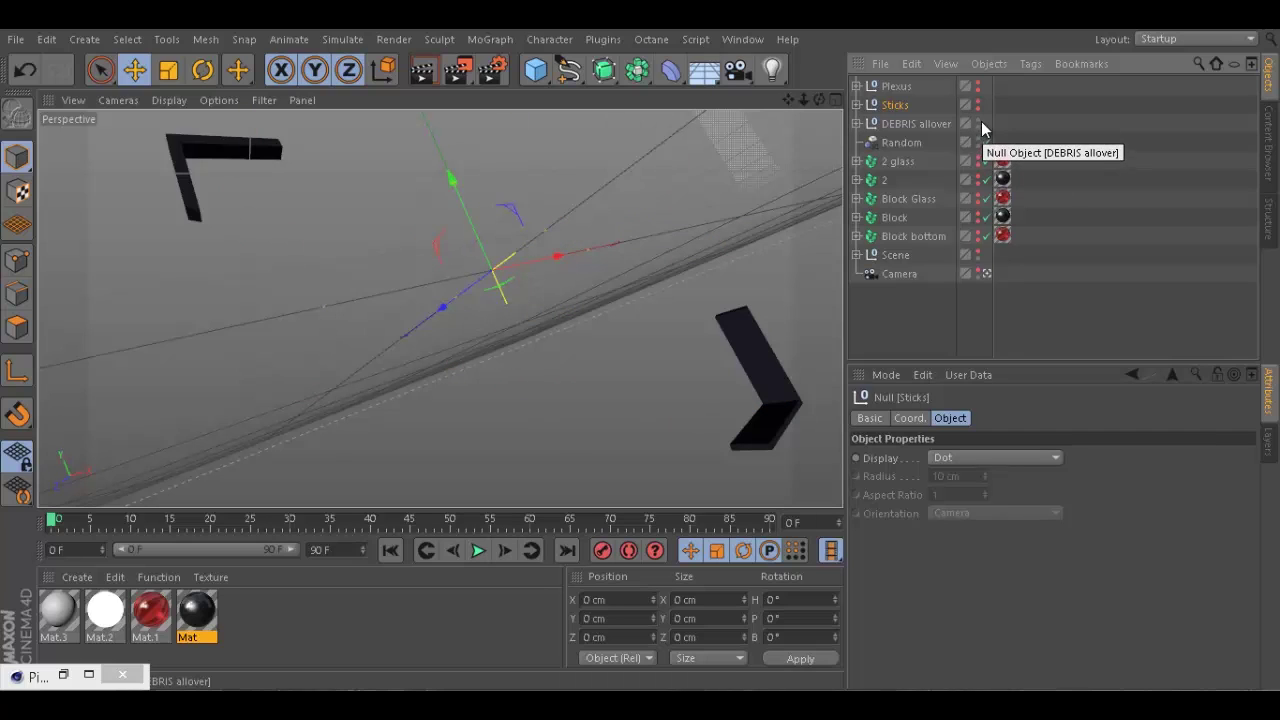
{"action": "left_click", "coordinate": [977, 123]}
{"action": "left_click", "coordinate": [978, 119]}
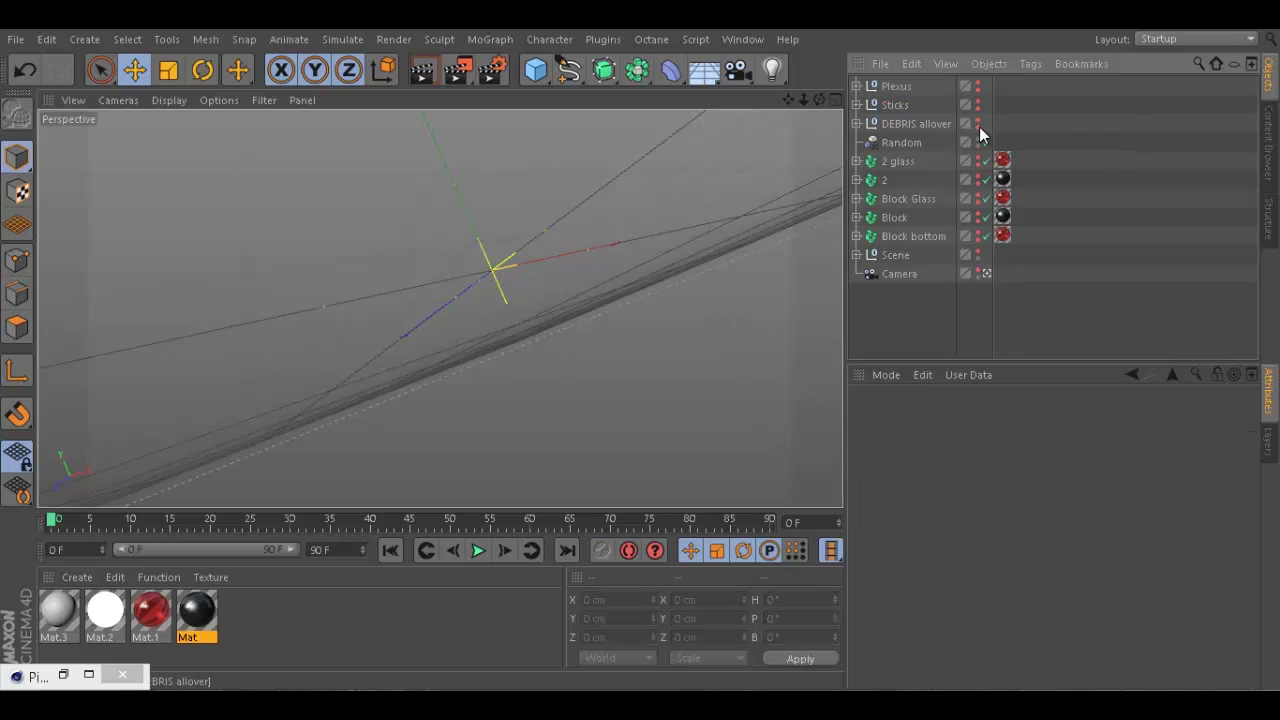
{"action": "left_click", "coordinate": [905, 86]}
{"action": "left_click", "coordinate": [979, 89]}
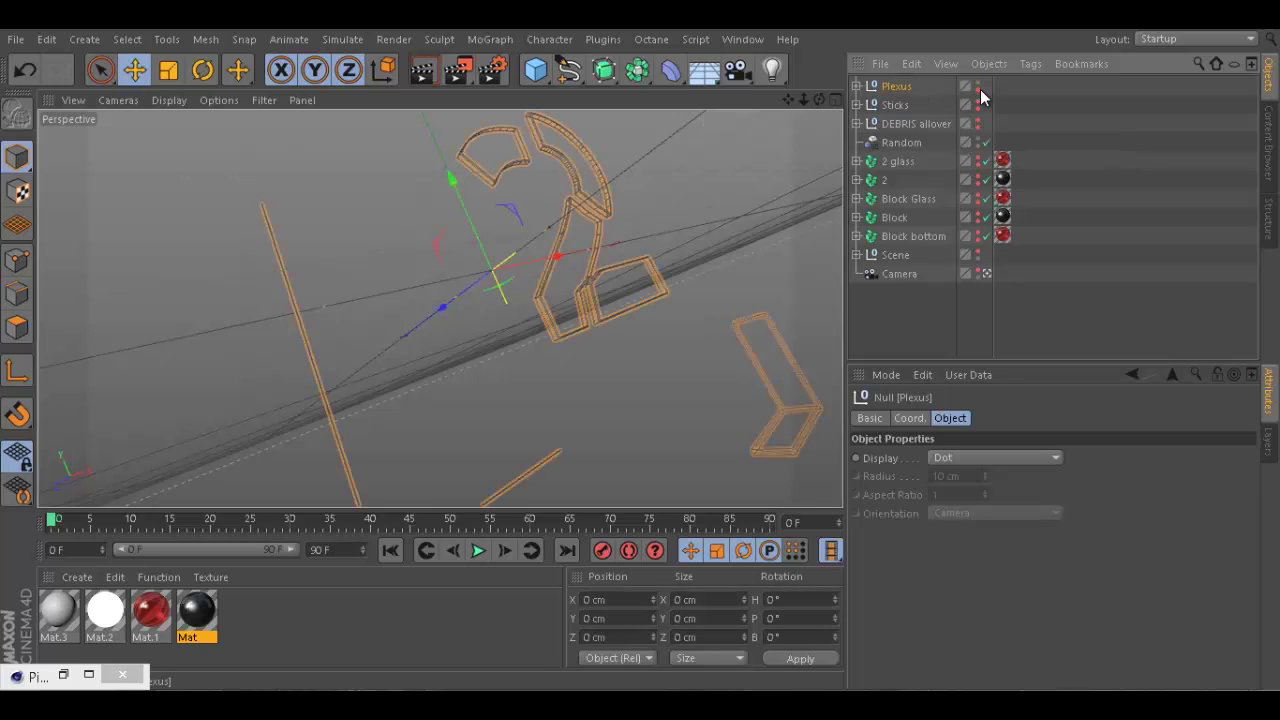
{"action": "left_click", "coordinate": [1023, 94]}
{"action": "left_click", "coordinate": [895, 92]}
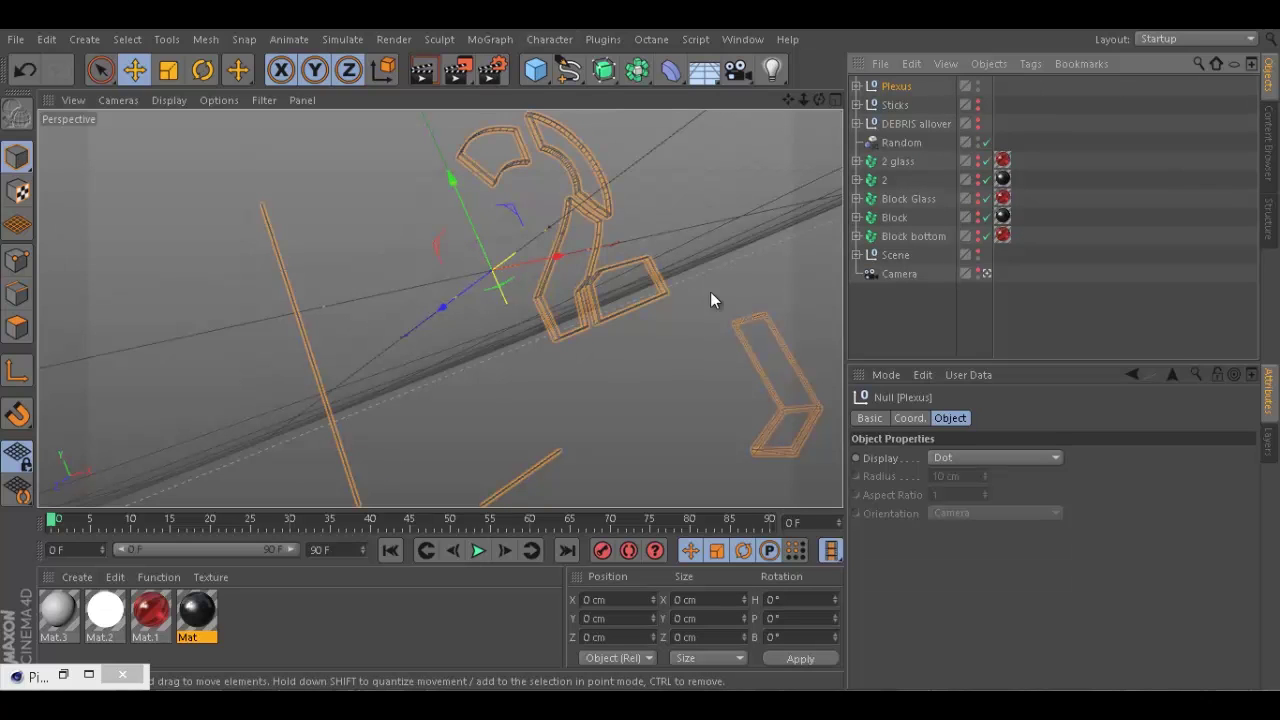
Set the Final setting's output file name to Lines and render the Plexus pass to the Picture Viewer
{"action": "left_click", "coordinate": [493, 71]}
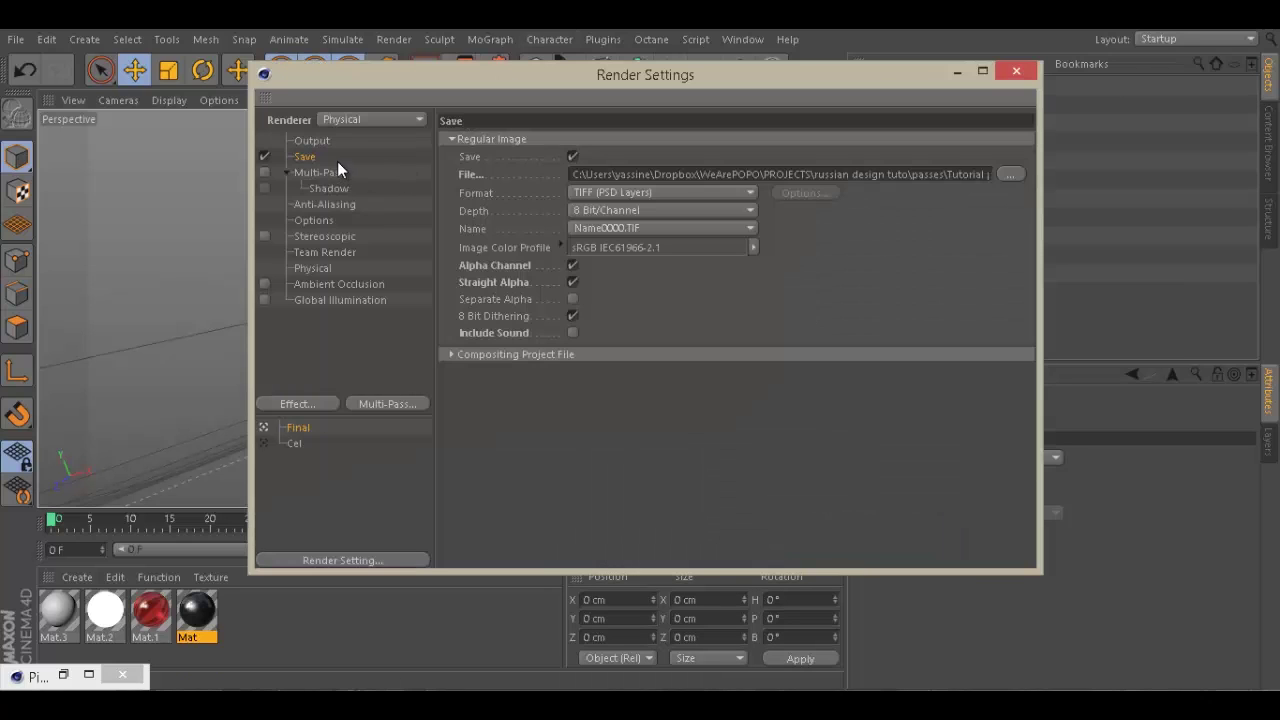
{"action": "left_click", "coordinate": [1005, 174]}
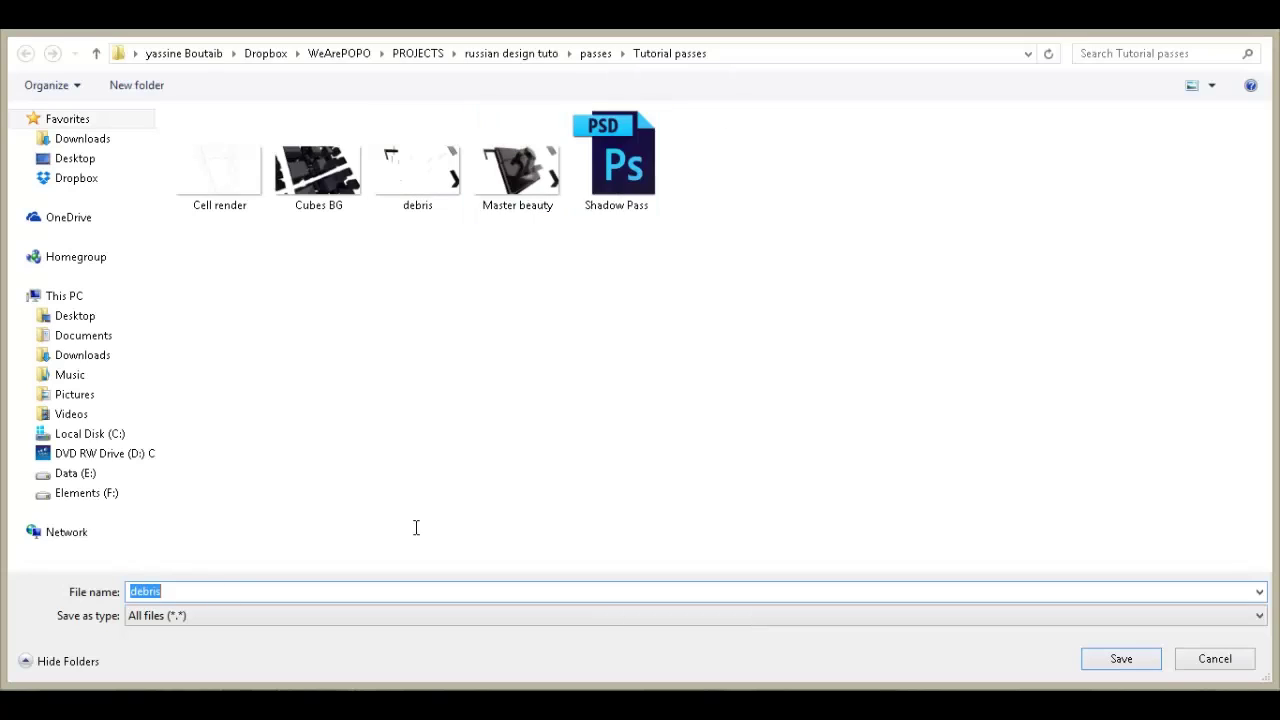
{"action": "type", "text": "Lines"}
{"action": "key", "text": "Return"}
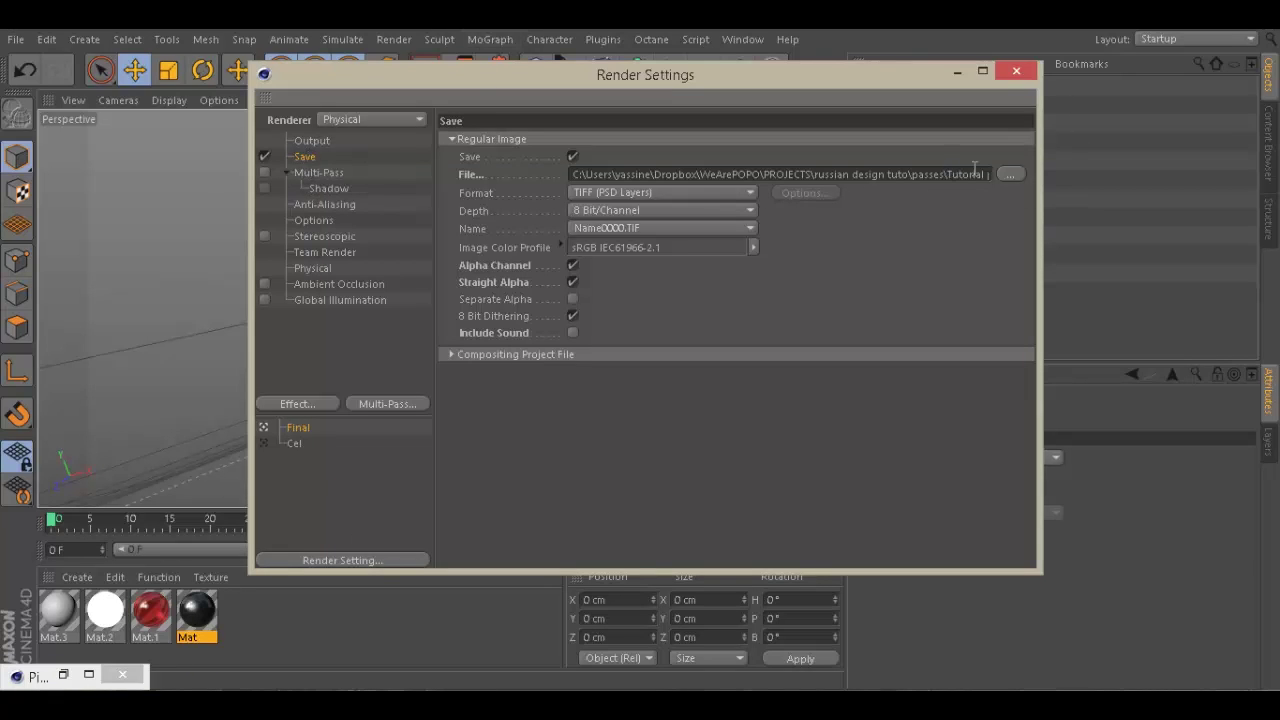
{"action": "left_click", "coordinate": [1016, 72]}
{"action": "left_click", "coordinate": [458, 69]}
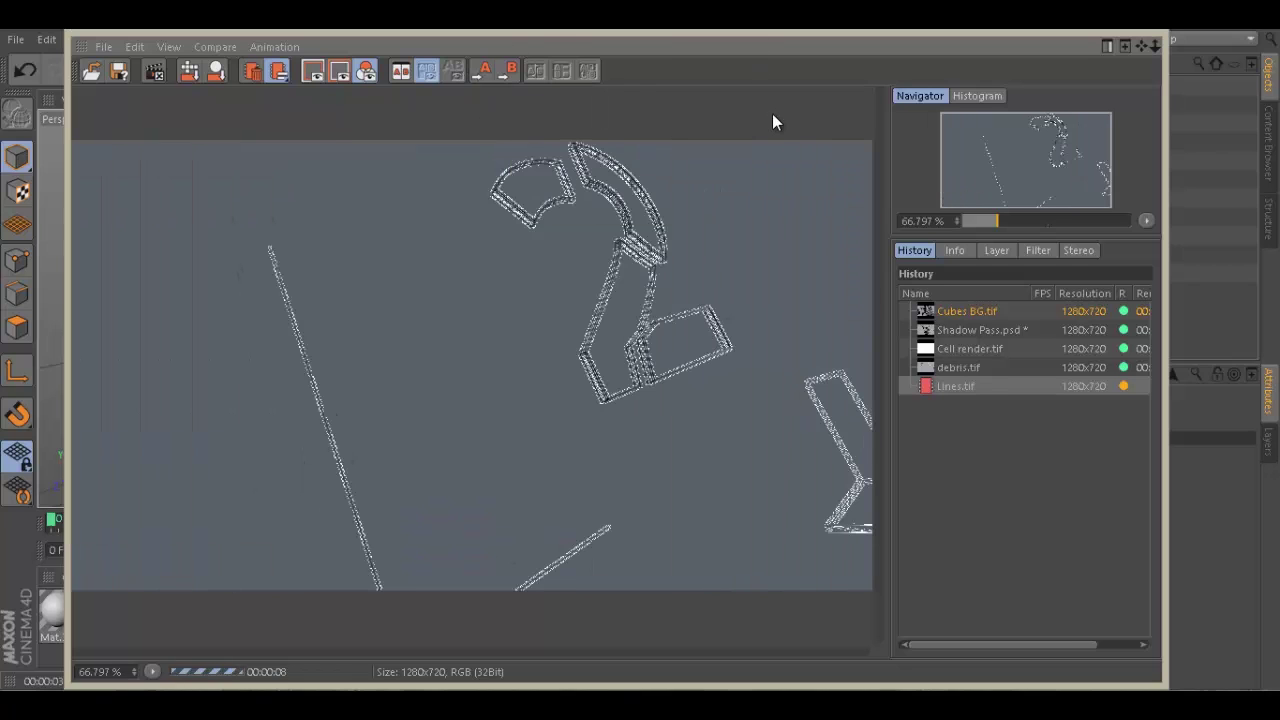
Hide the Plexus null and make the 2 and Block fracture objects, the Scene null and the DEBRIS allover null visible again
{"action": "left_click_drag", "start_coordinate": [992, 221], "coordinate": [1001, 222]}
{"action": "left_click", "coordinate": [1139, 35]}
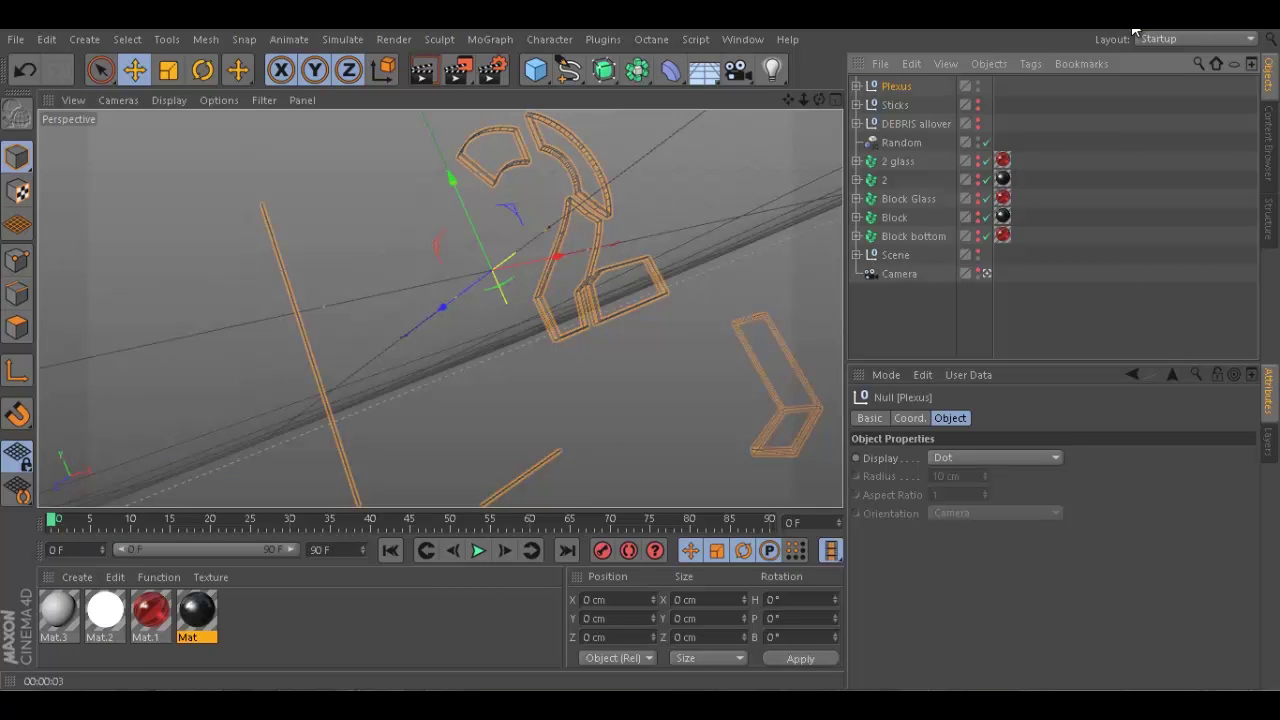
{"action": "left_click", "coordinate": [978, 84]}
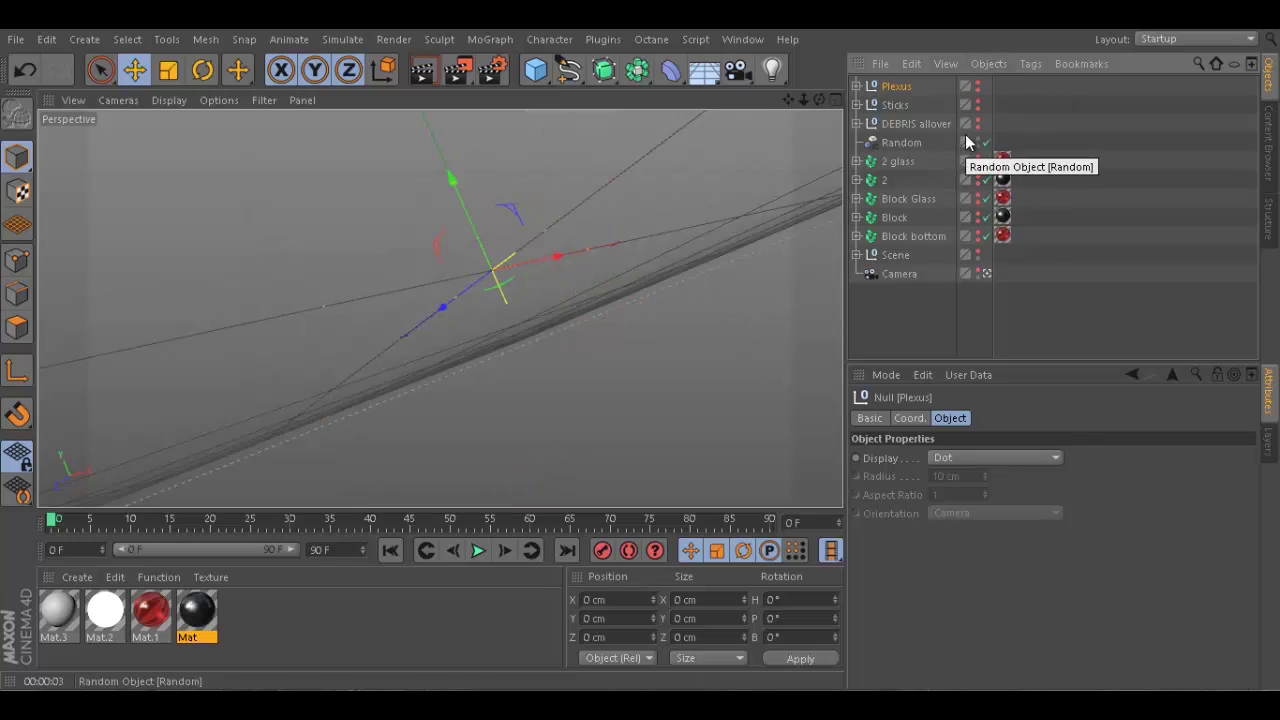
{"action": "left_click", "coordinate": [977, 252]}
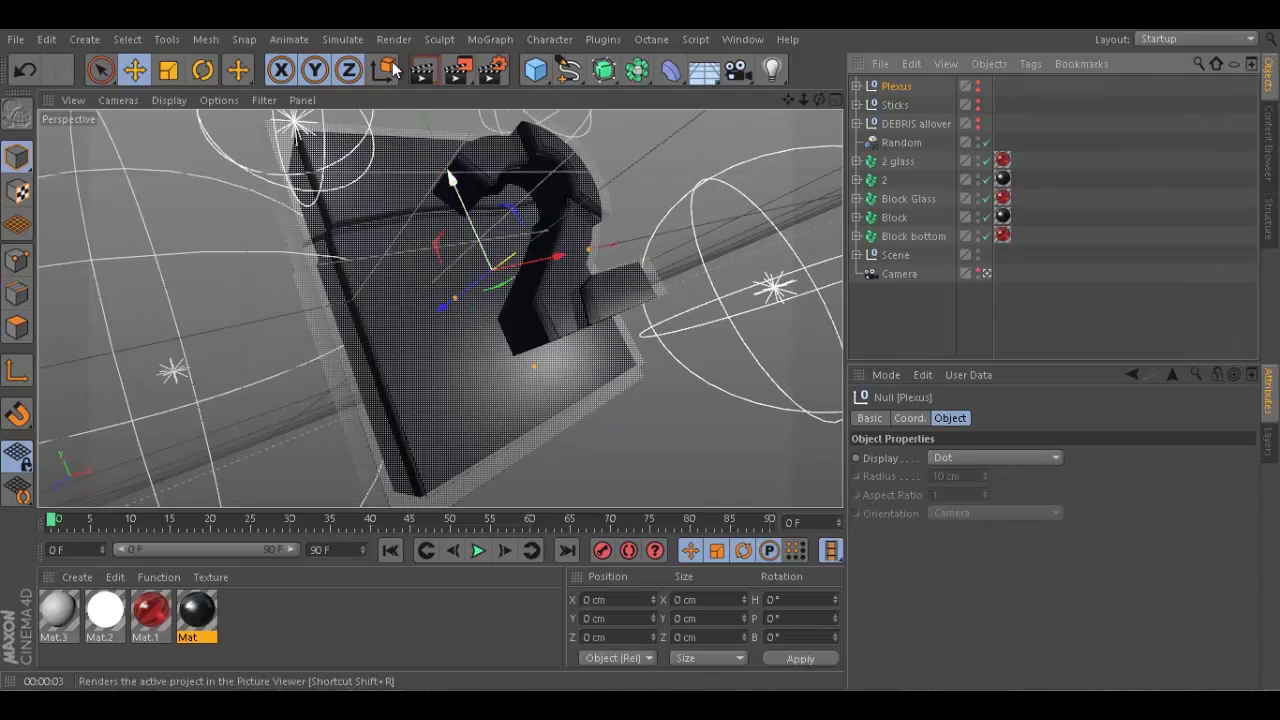
{"action": "left_click", "coordinate": [977, 119]}
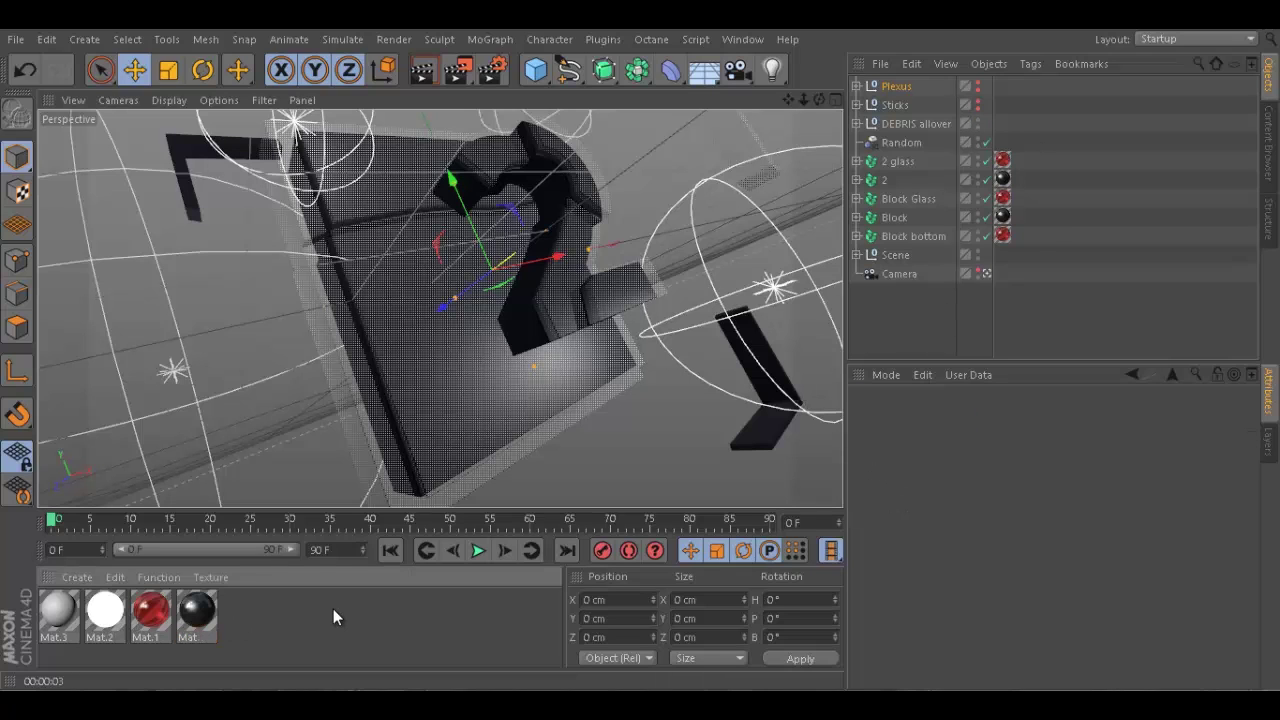
Create a new default material and add an empty null to the scene
{"action": "double_click", "coordinate": [299, 607]}
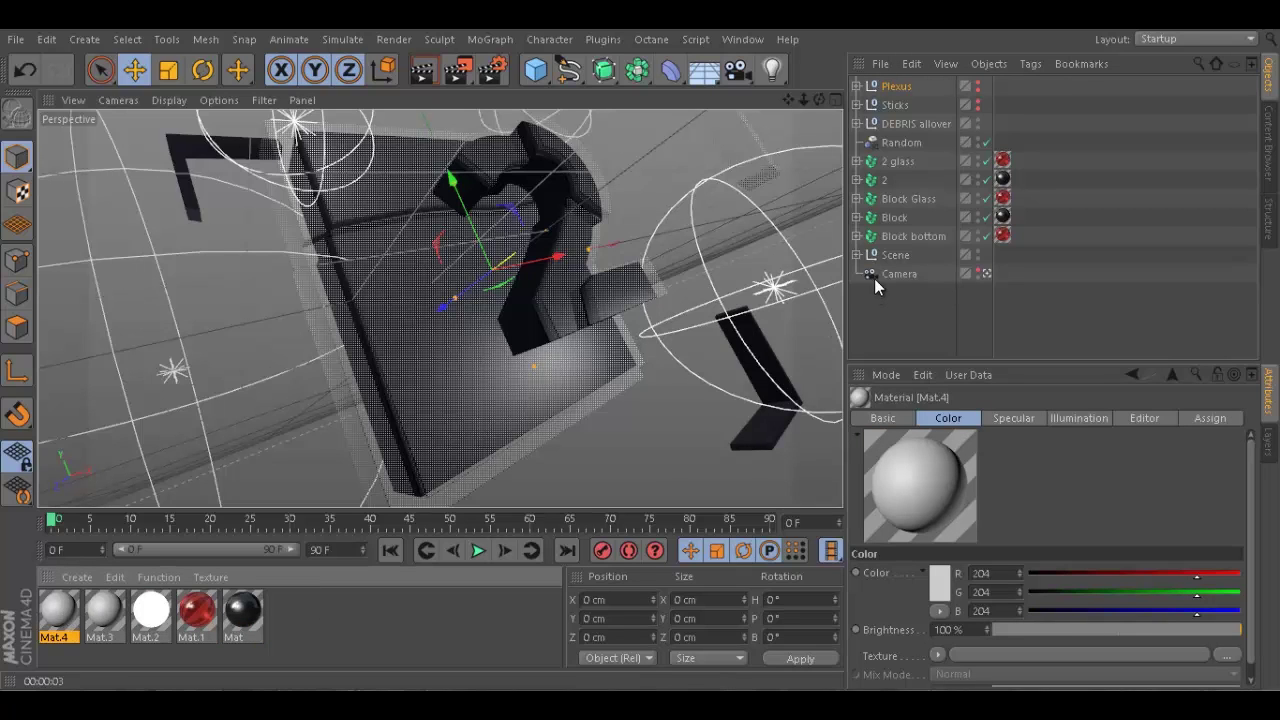
{"action": "left_click_drag", "start_coordinate": [548, 72], "coordinate": [580, 91]}
Group the five 2 and Block fracture objects and DEBRIS allover under the new null and apply Mat.4 to it
{"action": "left_click", "coordinate": [900, 181]}
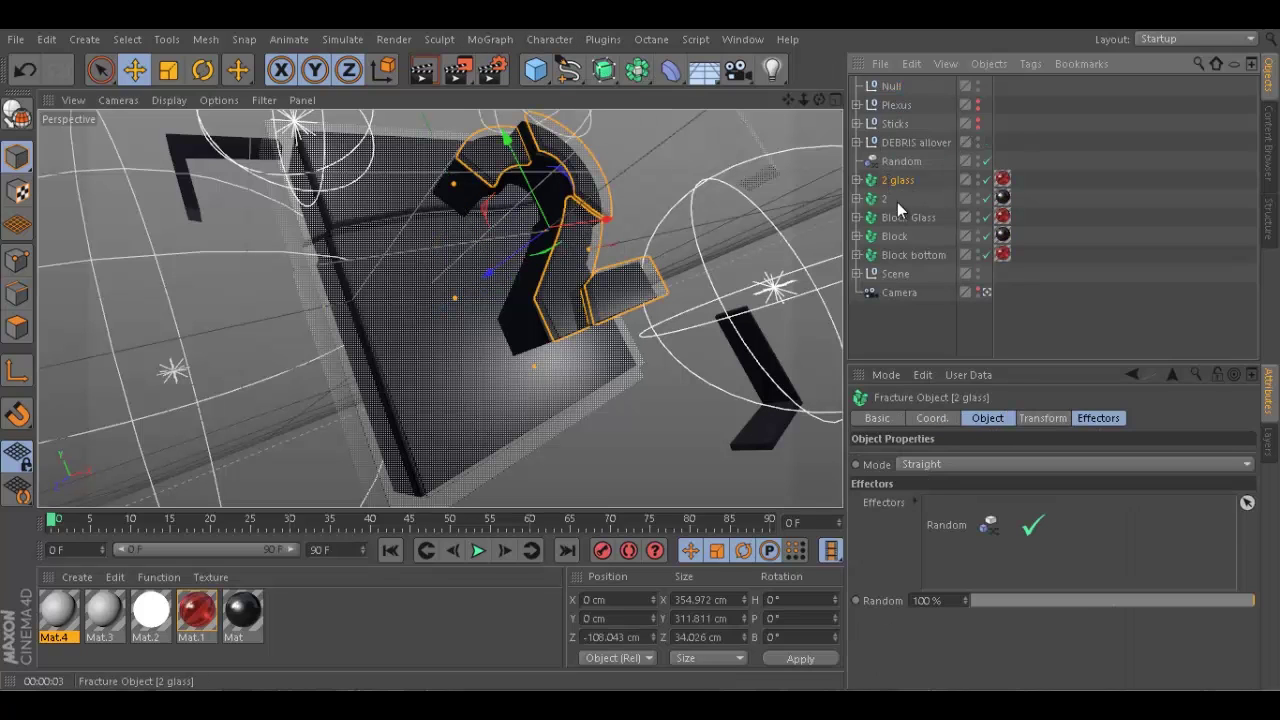
{"action": "left_click", "coordinate": [904, 255], "text": "shift"}
{"action": "left_click_drag", "start_coordinate": [904, 255], "coordinate": [897, 90]}
{"action": "left_click_drag", "start_coordinate": [916, 237], "coordinate": [894, 95]}
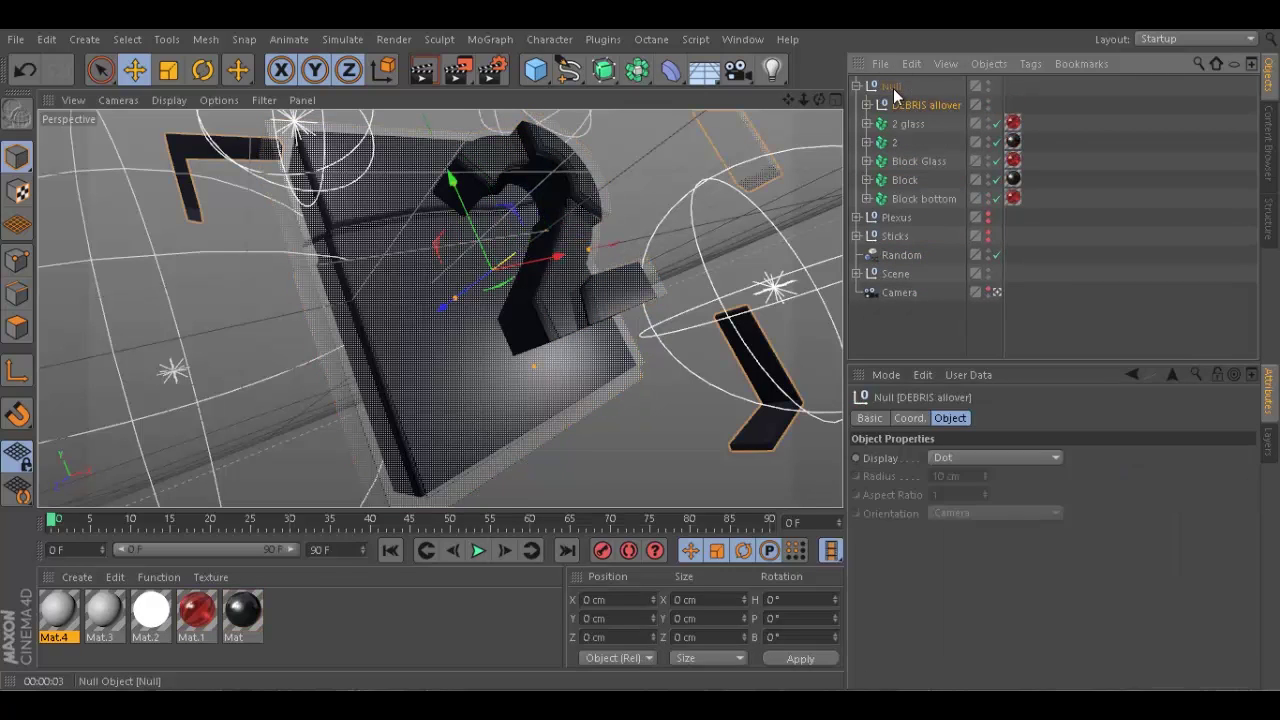
{"action": "left_click", "coordinate": [857, 87]}
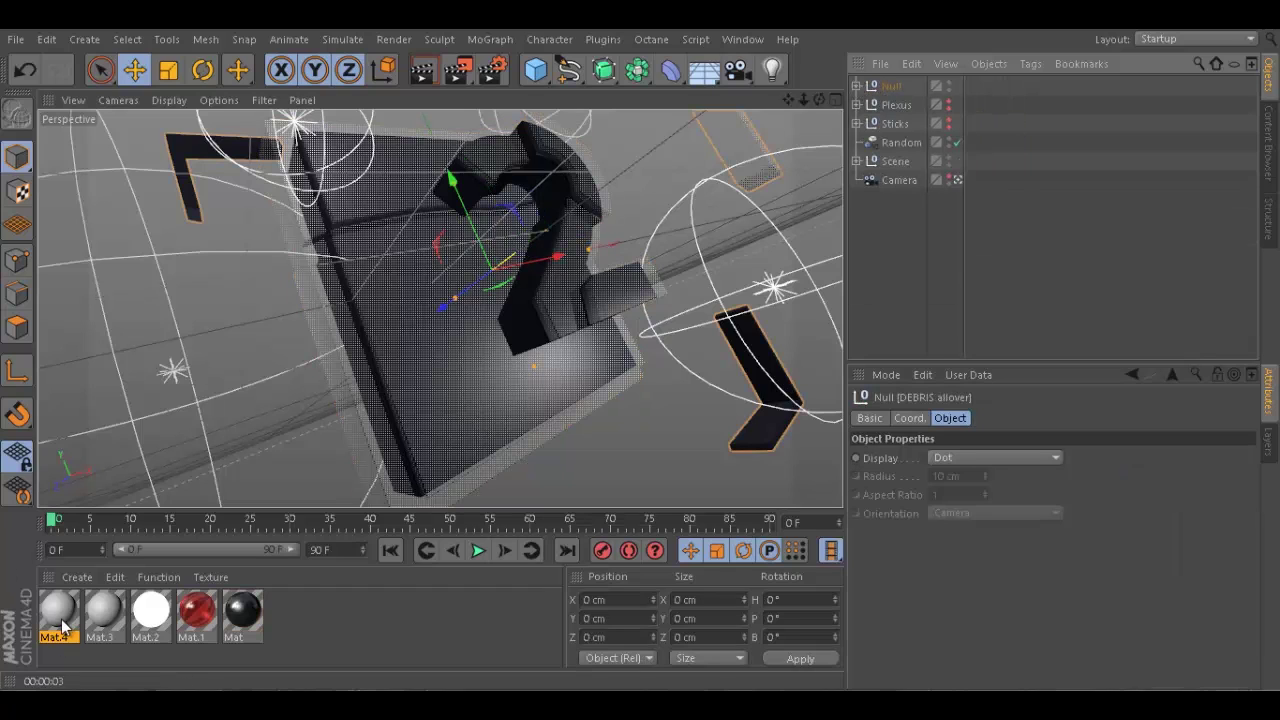
{"action": "mouse_move", "coordinate": [872, 88]}
{"action": "left_mouse_down"}
{"action": "mouse_move", "coordinate": [892, 99]}
{"action": "mouse_move", "coordinate": [890, 88]}
{"action": "left_mouse_up"}
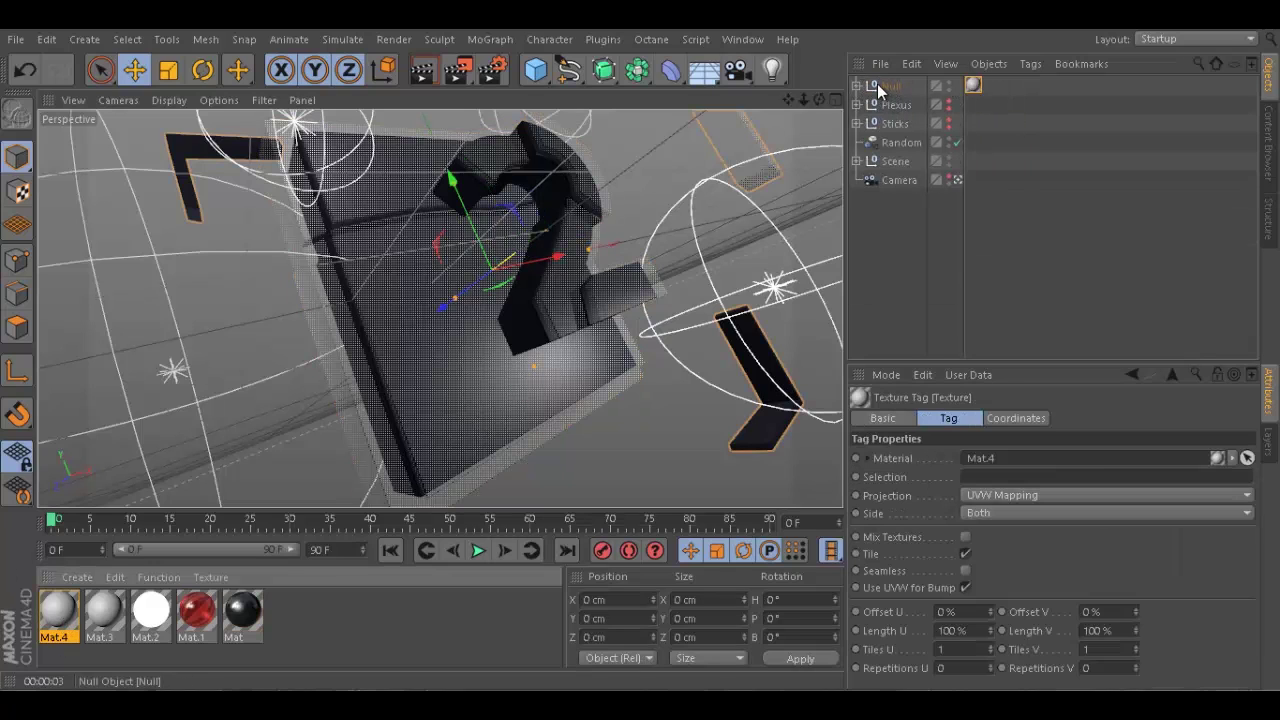
Add a MoGraph Fracture object and move DEBRIS allover and the five 2 and Block objects from the null into it
{"action": "left_click", "coordinate": [857, 86]}
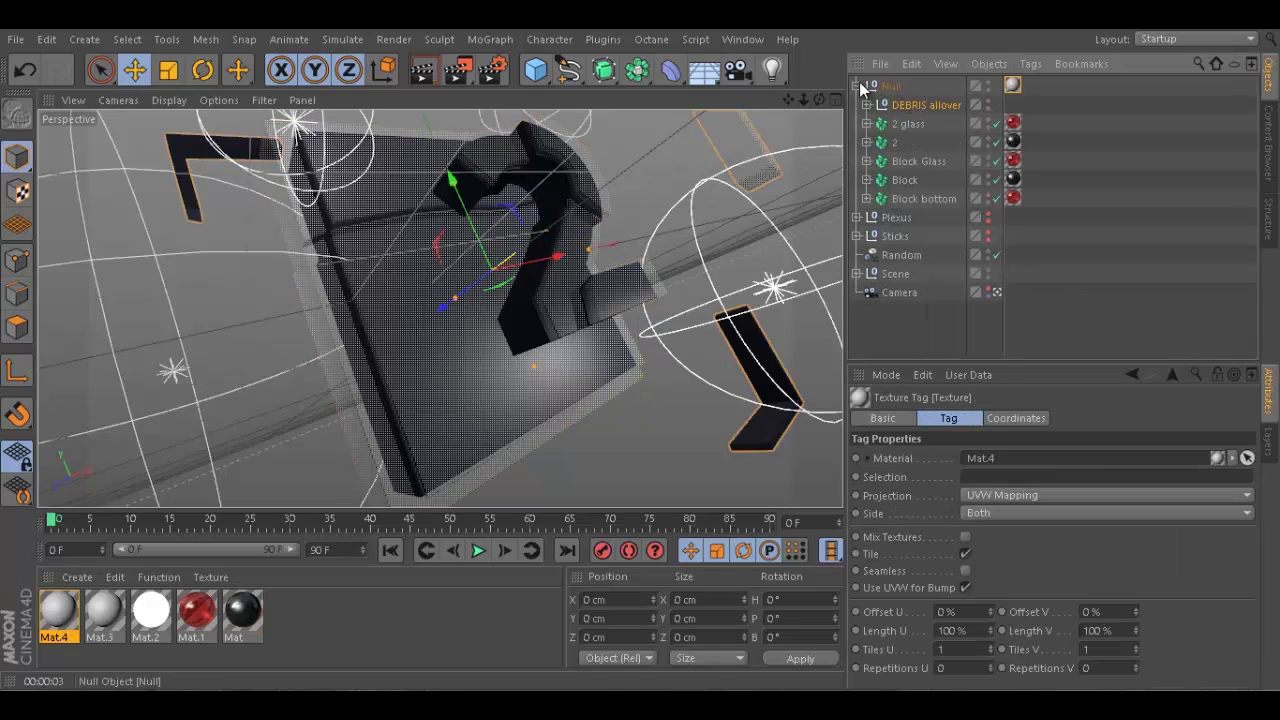
{"action": "left_click", "coordinate": [906, 107]}
{"action": "left_click", "coordinate": [924, 199], "text": "shift"}
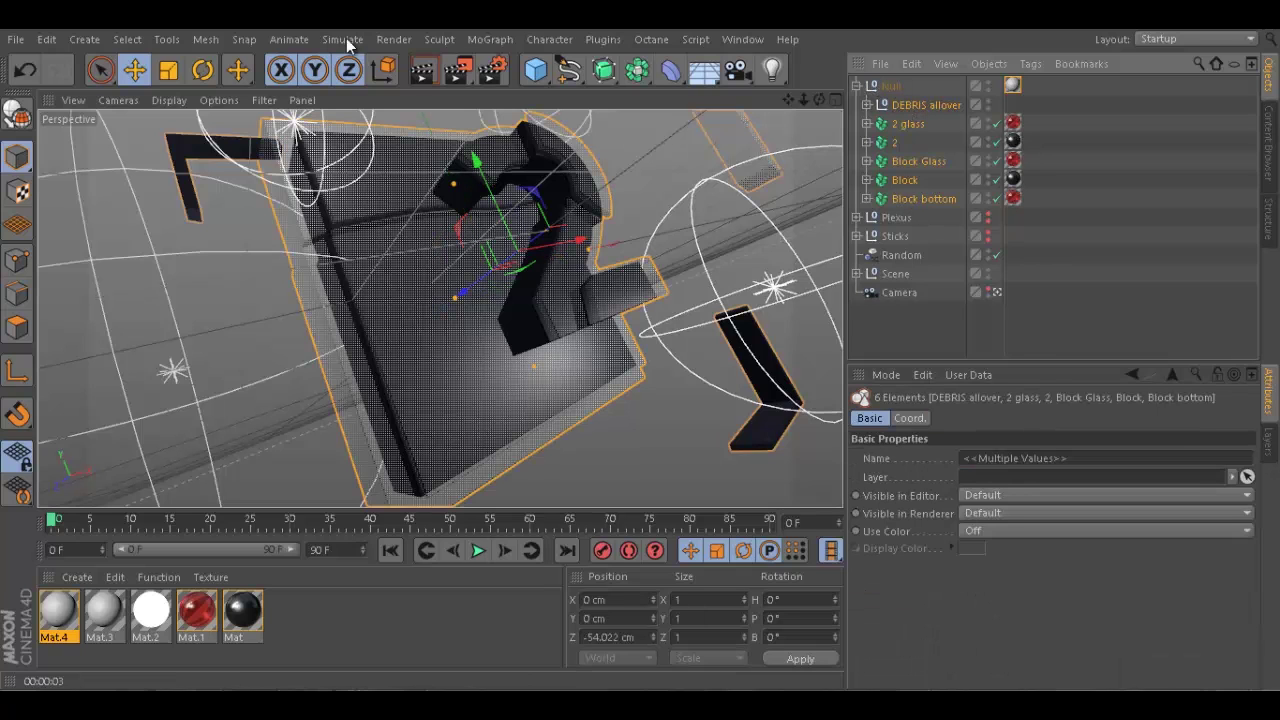
{"action": "left_click_drag", "start_coordinate": [458, 78], "coordinate": [570, 42]}
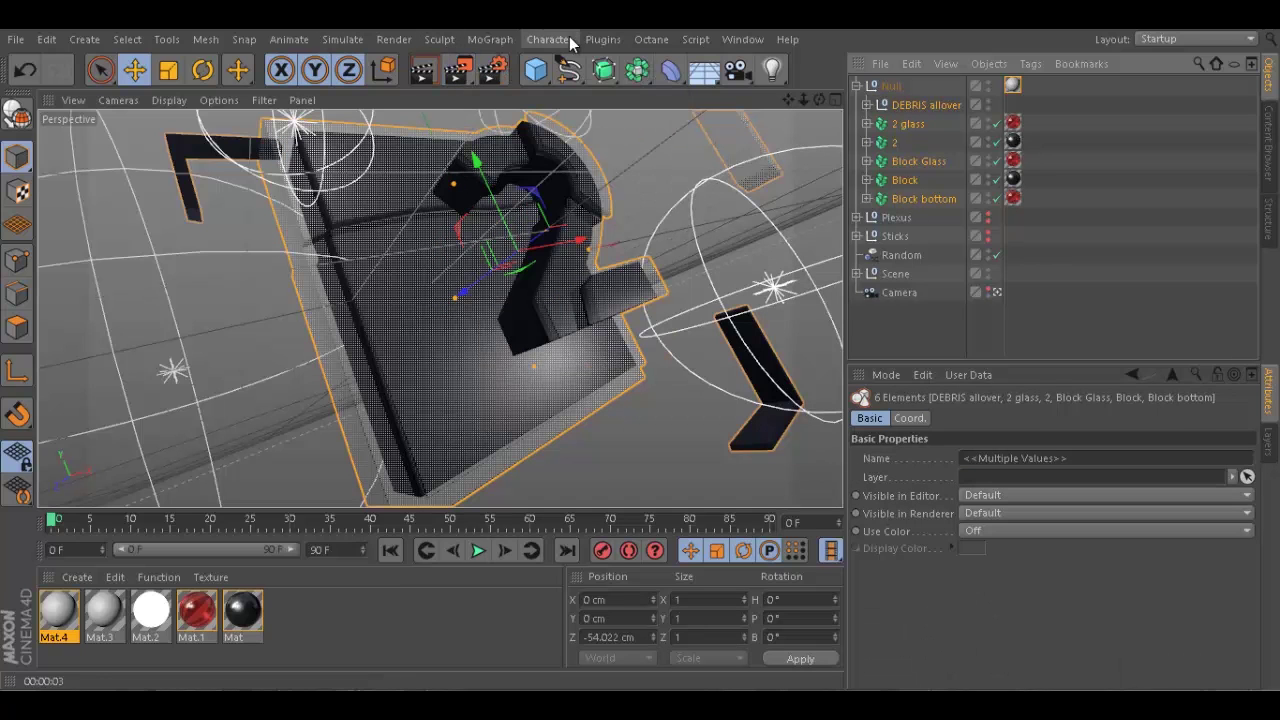
{"action": "left_click", "coordinate": [490, 39]}
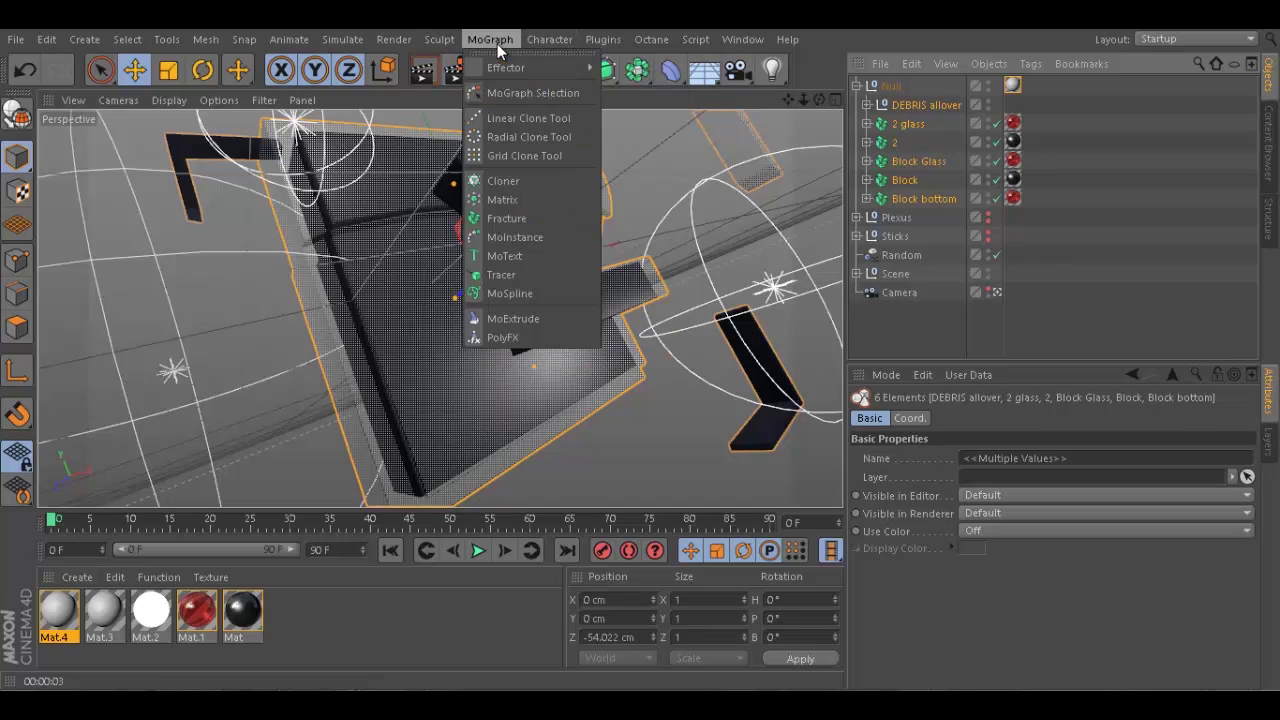
{"action": "left_click", "coordinate": [525, 221]}
{"action": "left_click", "coordinate": [900, 124]}
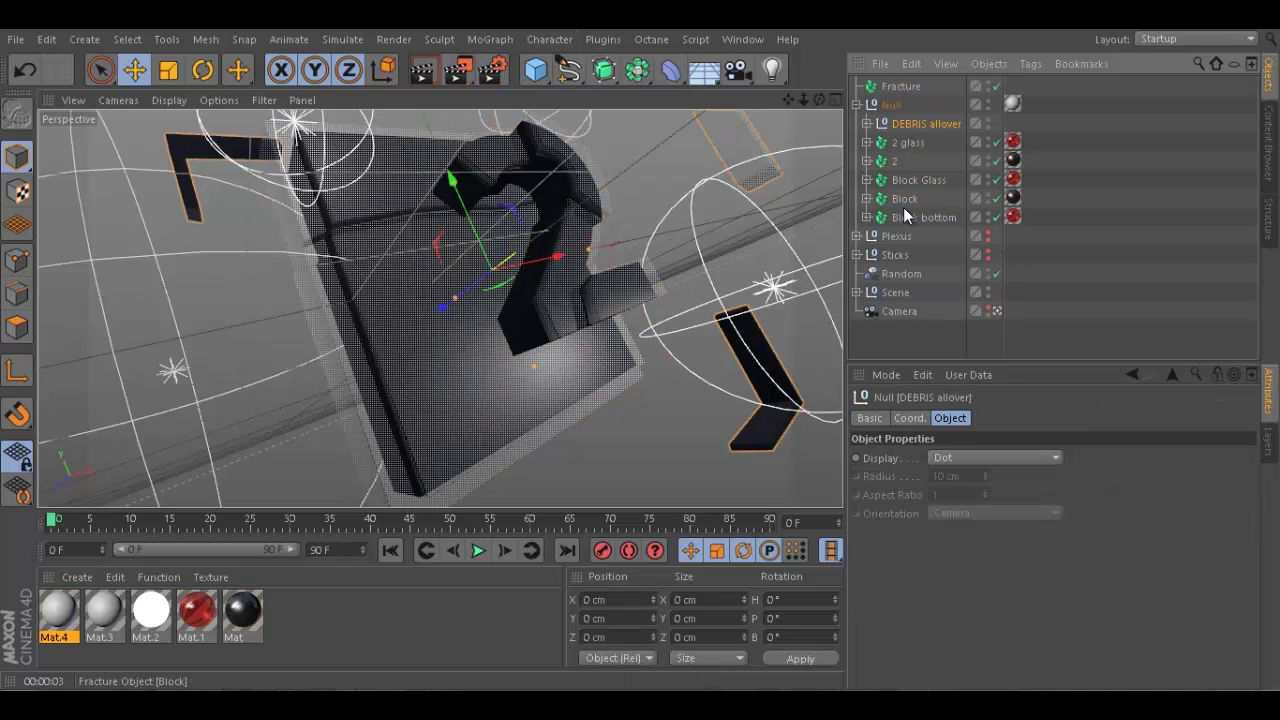
{"action": "left_click", "coordinate": [909, 218], "text": "shift"}
{"action": "left_click_drag", "start_coordinate": [920, 122], "coordinate": [899, 85]}
{"action": "left_click", "coordinate": [857, 86]}
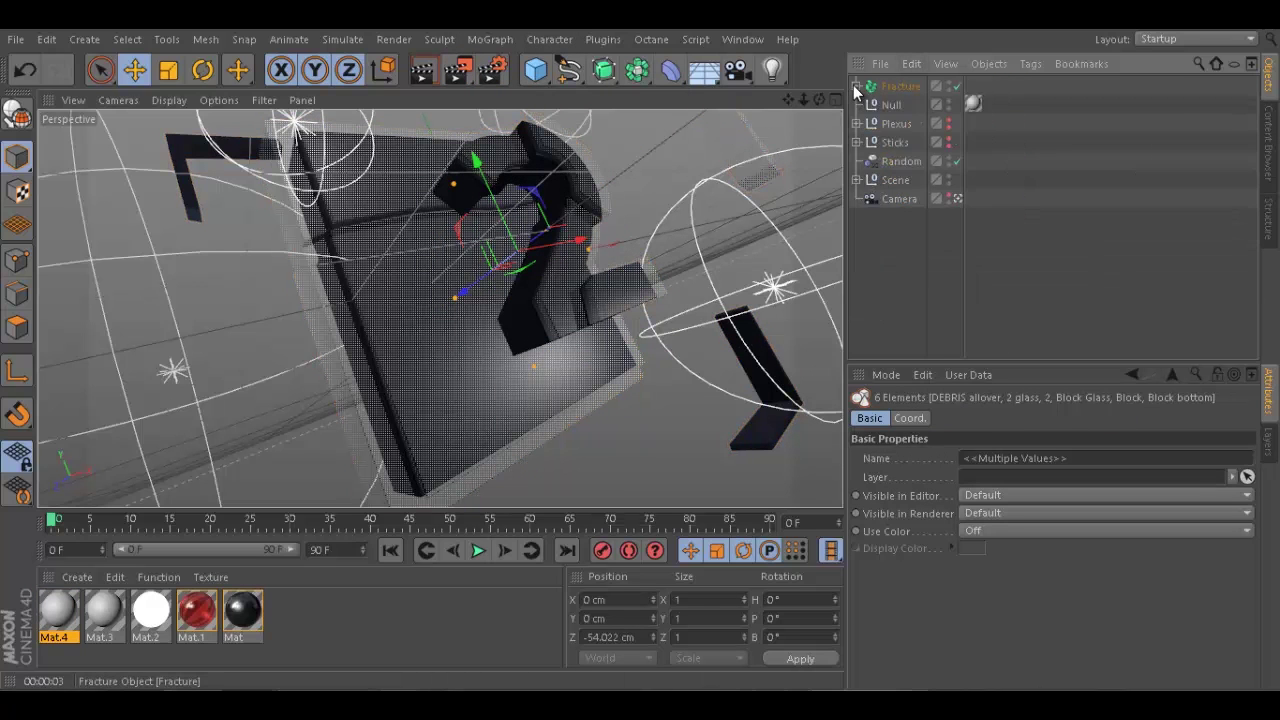
Move the Mat.4 texture tag from the null to the new Fracture object and delete the empty null
{"action": "left_click_drag", "start_coordinate": [974, 105], "coordinate": [973, 86]}
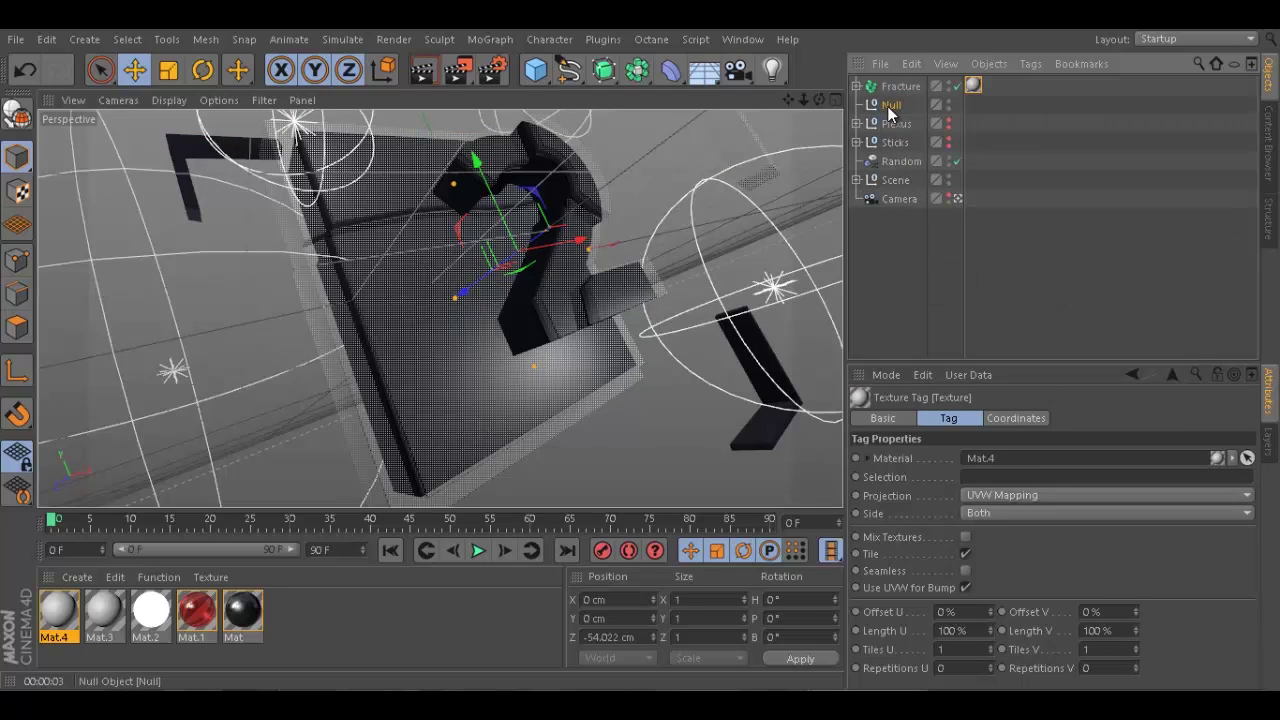
{"action": "left_click", "coordinate": [889, 106]}
{"action": "key", "text": "Delete"}
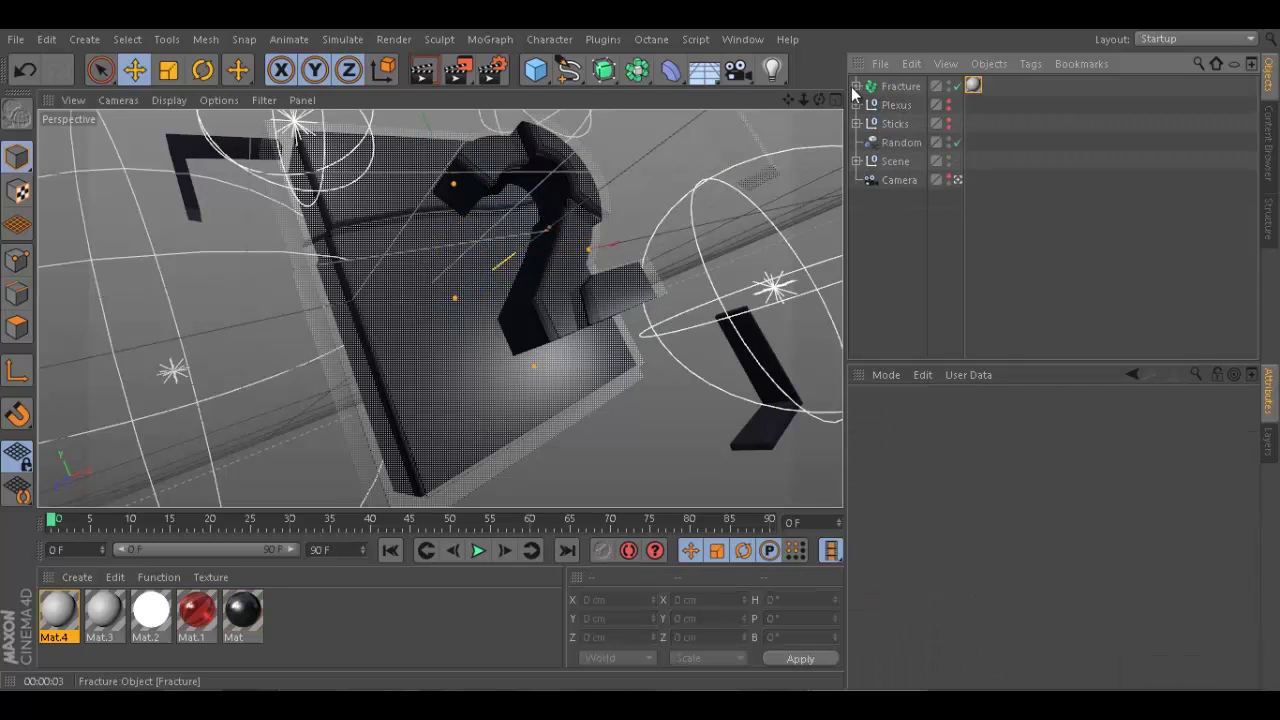
{"action": "left_click", "coordinate": [857, 86]}
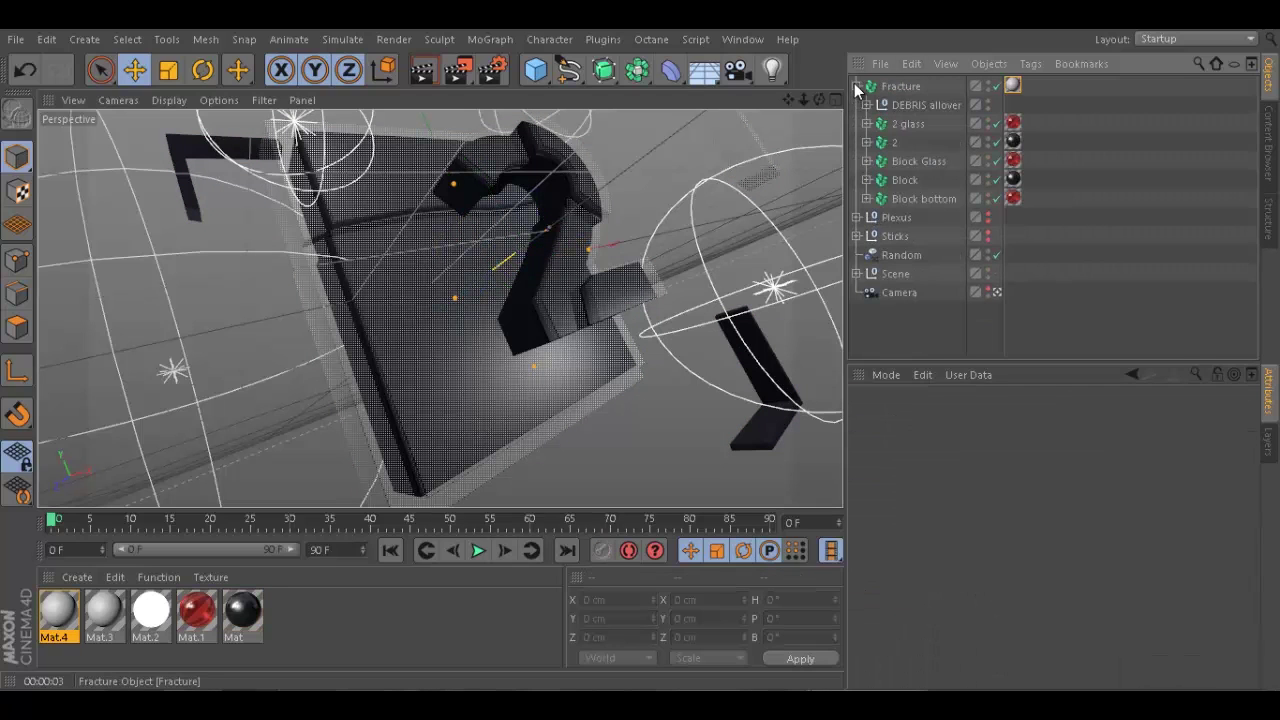
{"action": "left_click", "coordinate": [1012, 86]}
{"action": "left_click", "coordinate": [1014, 124]}
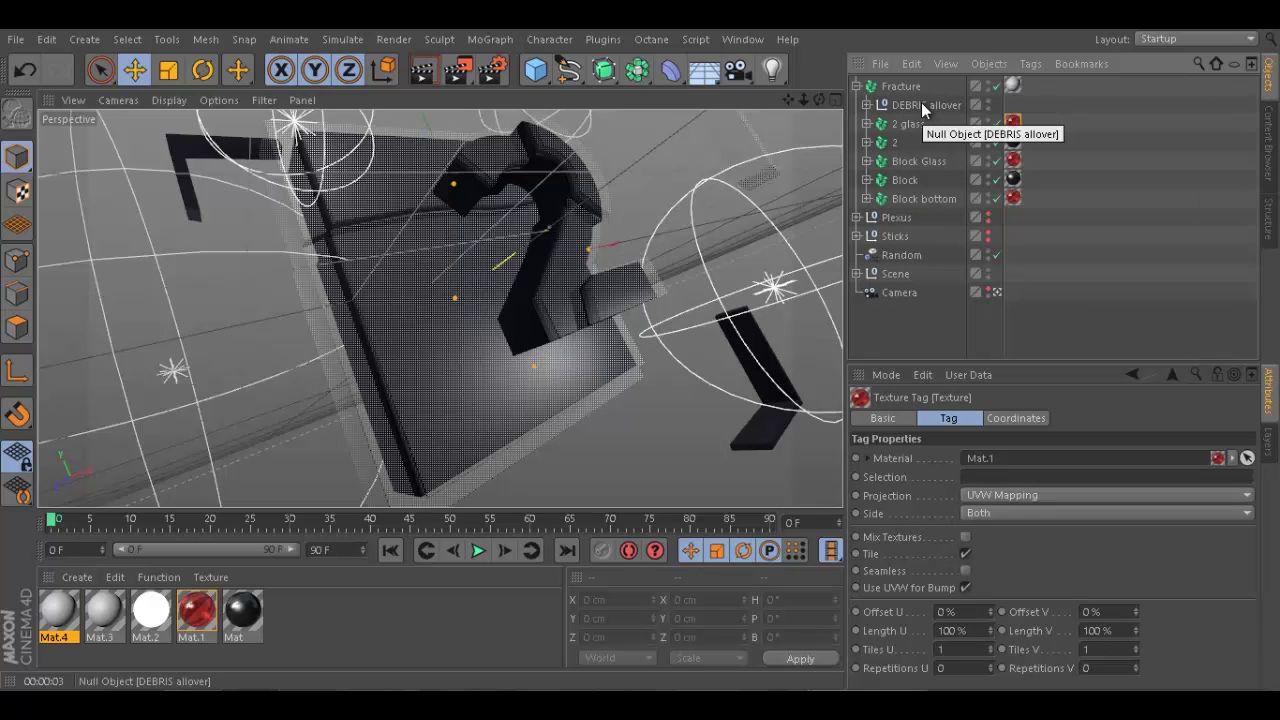
Undo the Fracture grouping, the Mat.4 assignment and the null grouping so the objects return to the top level
{"action": "key", "text": "ctrl+z"}
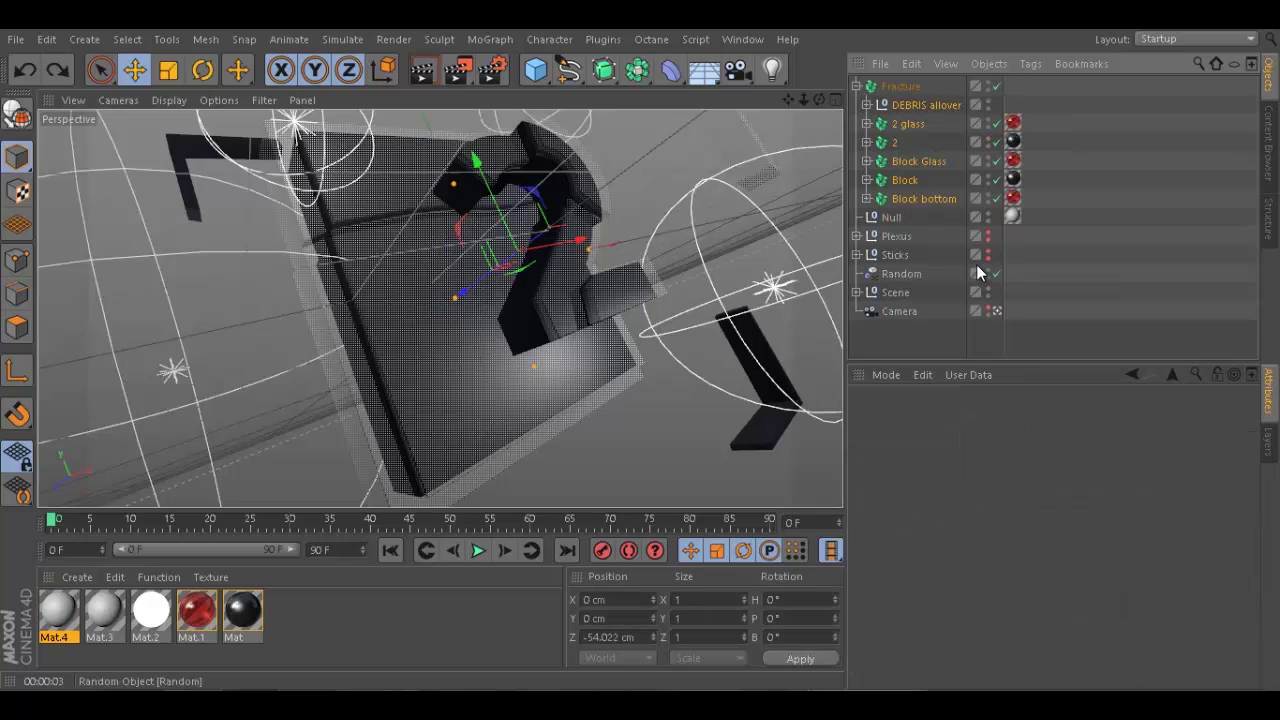
{"action": "key", "text": "ctrl+z"}
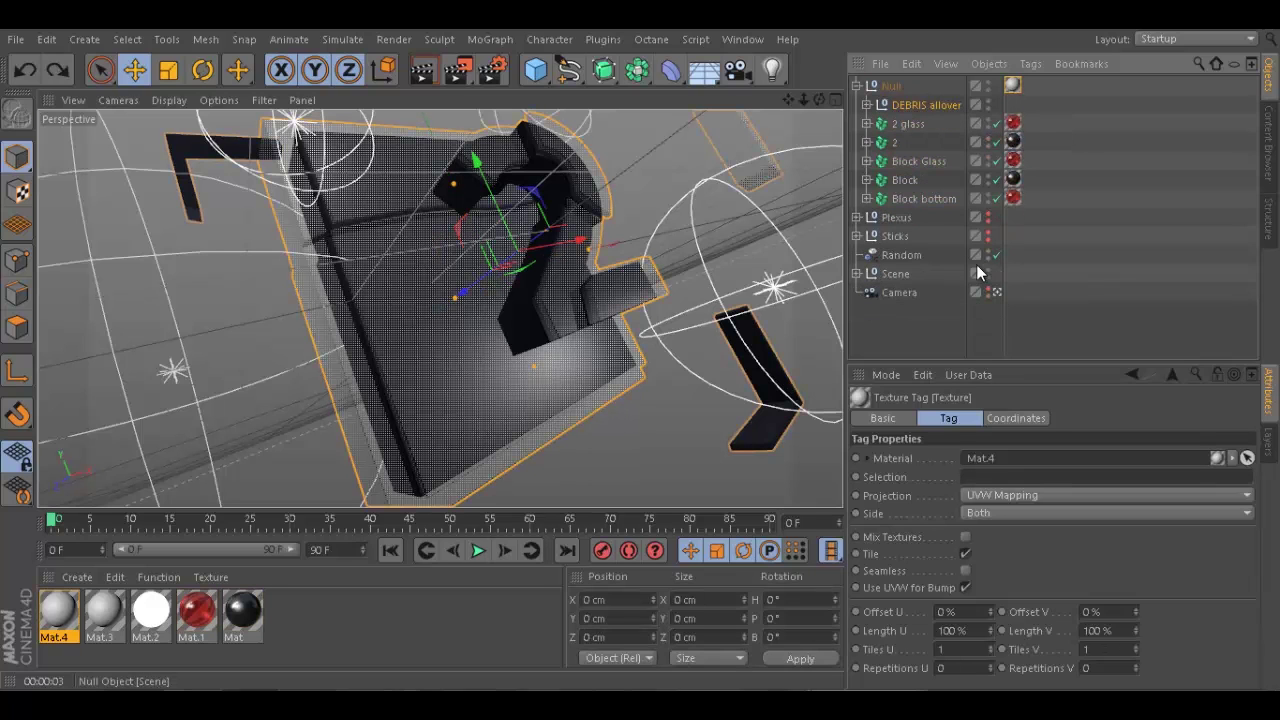
{"action": "key", "text": "ctrl+z"}
{"action": "key", "text": "ctrl+z"}
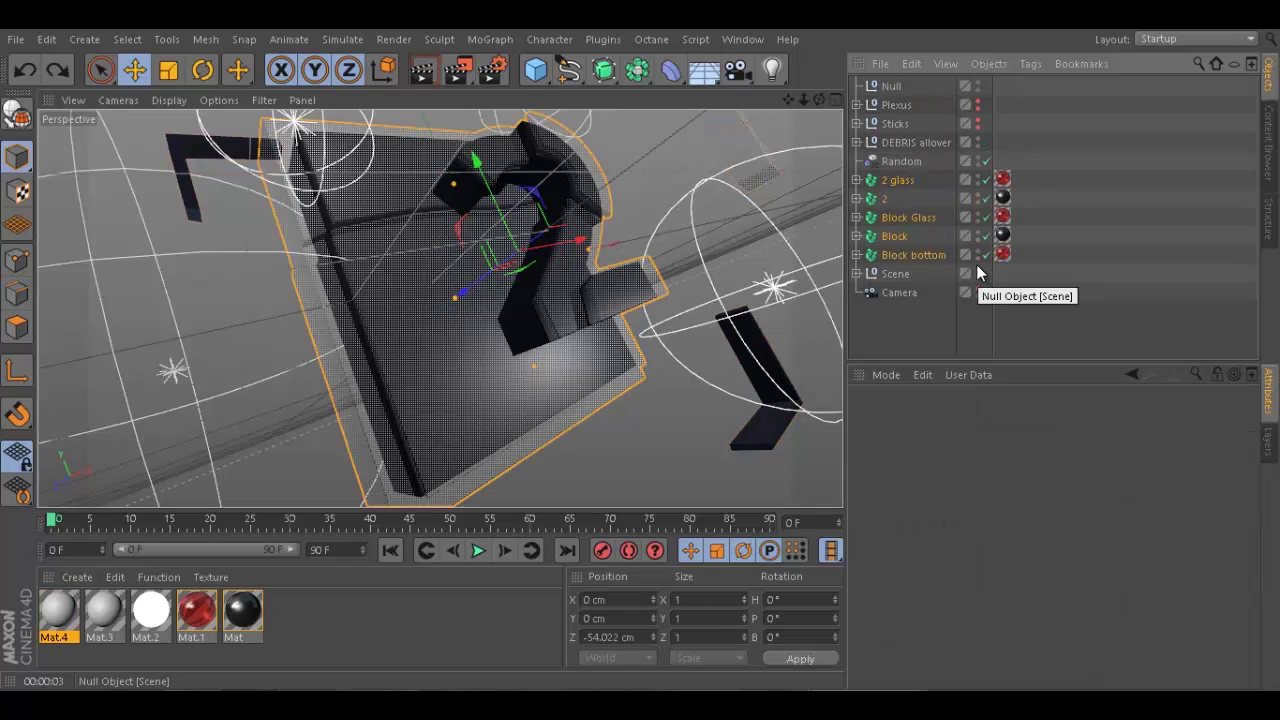
{"action": "key", "text": "ctrl+z"}
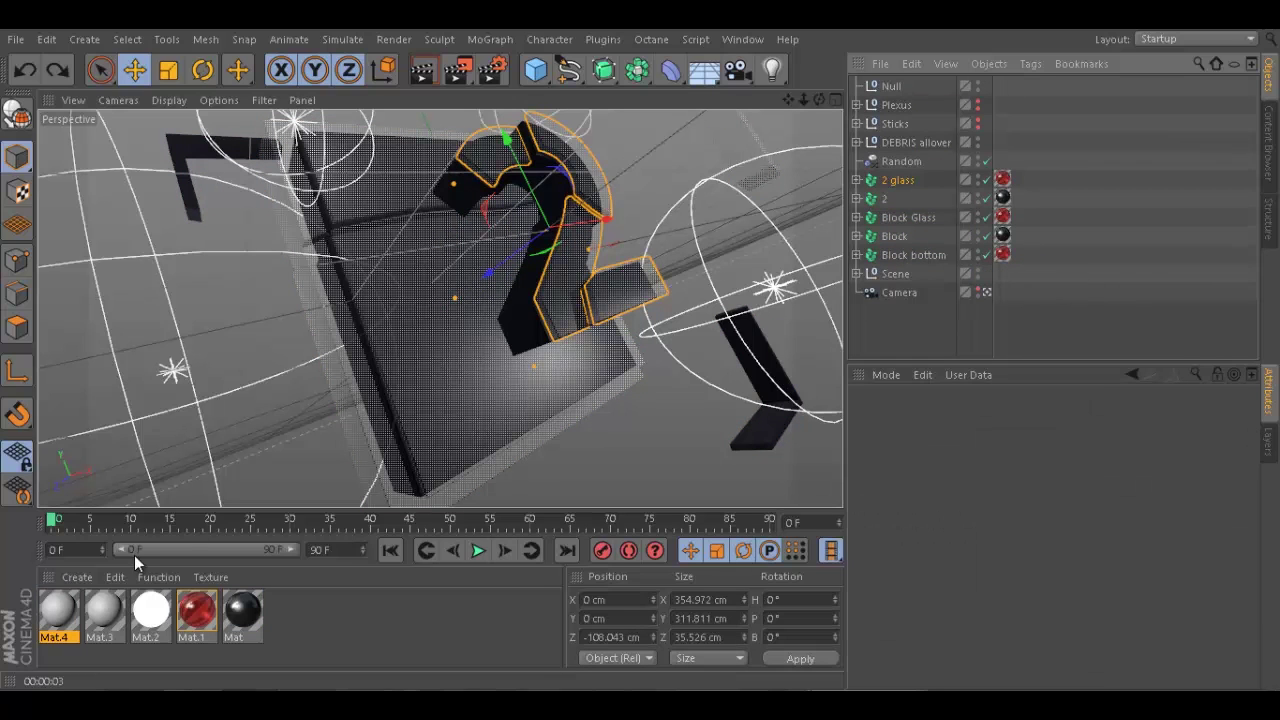
Apply Mat.4 individually to the 2 glass, 2, Block Glass, Block and Block bottom objects
{"action": "left_click_drag", "start_coordinate": [1003, 179], "coordinate": [900, 180]}
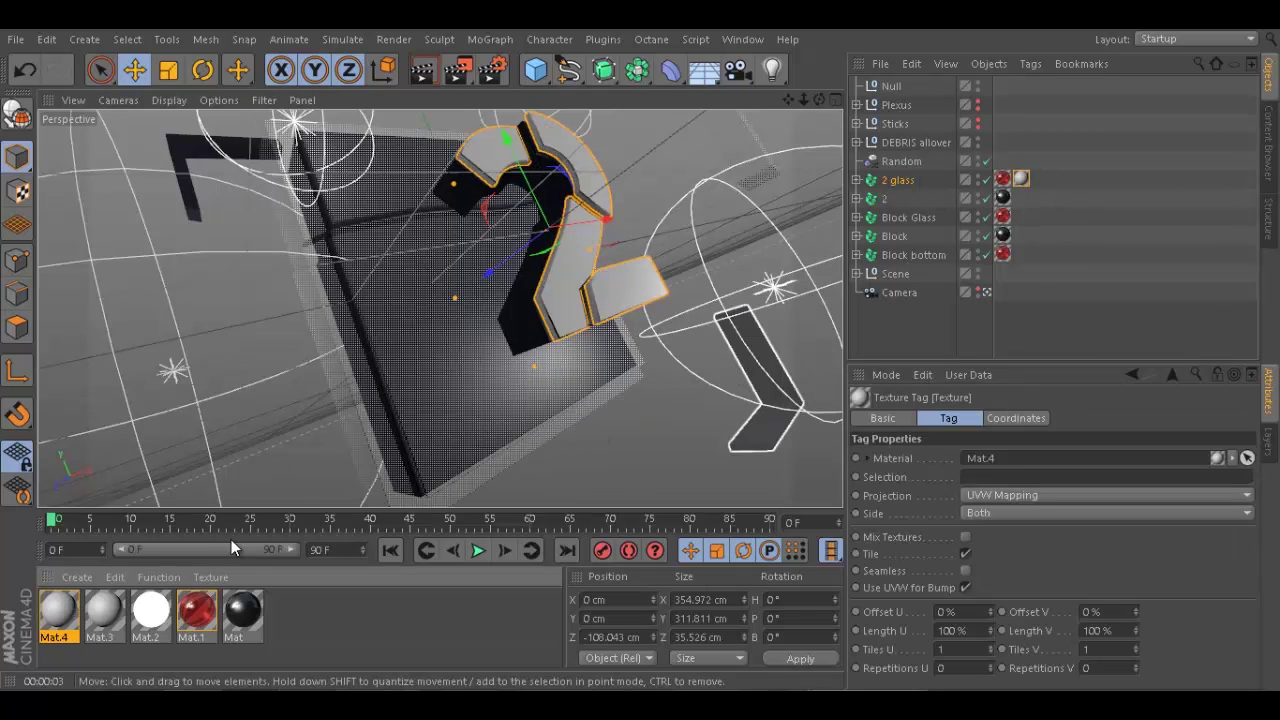
{"action": "left_click_drag", "start_coordinate": [55, 620], "coordinate": [884, 205]}
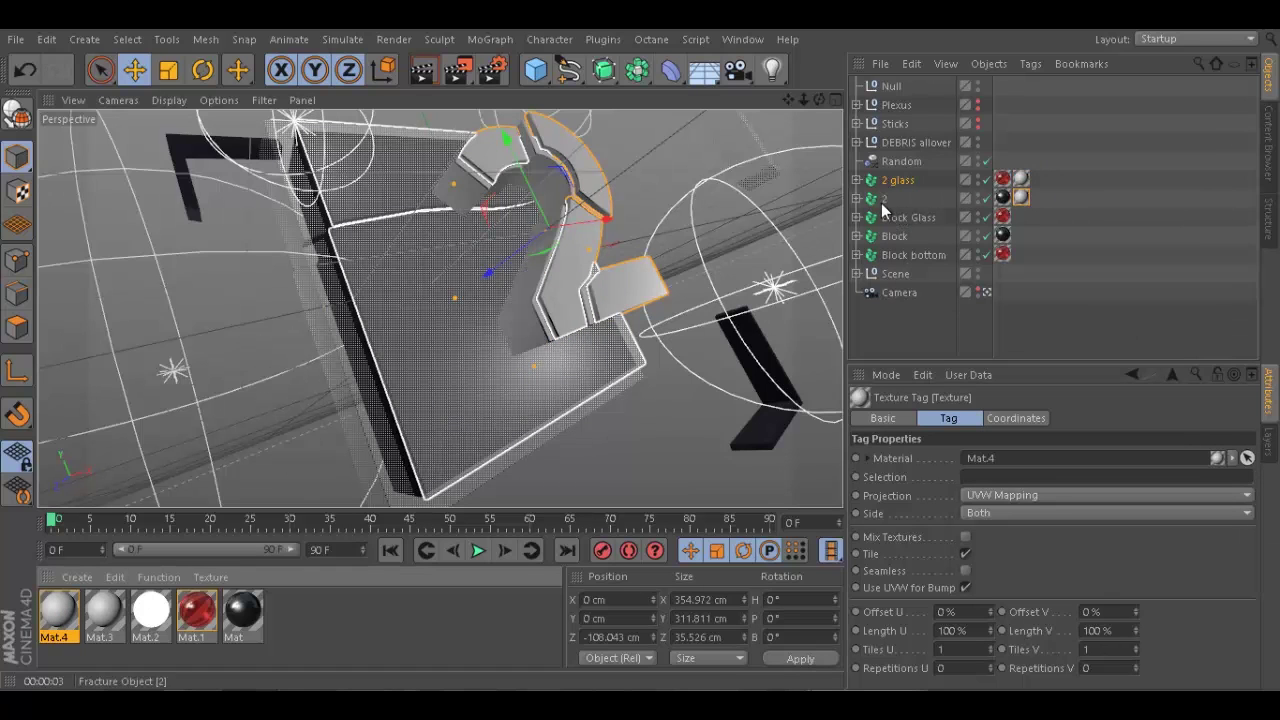
{"action": "left_click_drag", "start_coordinate": [52, 600], "coordinate": [893, 240]}
{"action": "left_click_drag", "start_coordinate": [60, 630], "coordinate": [918, 252]}
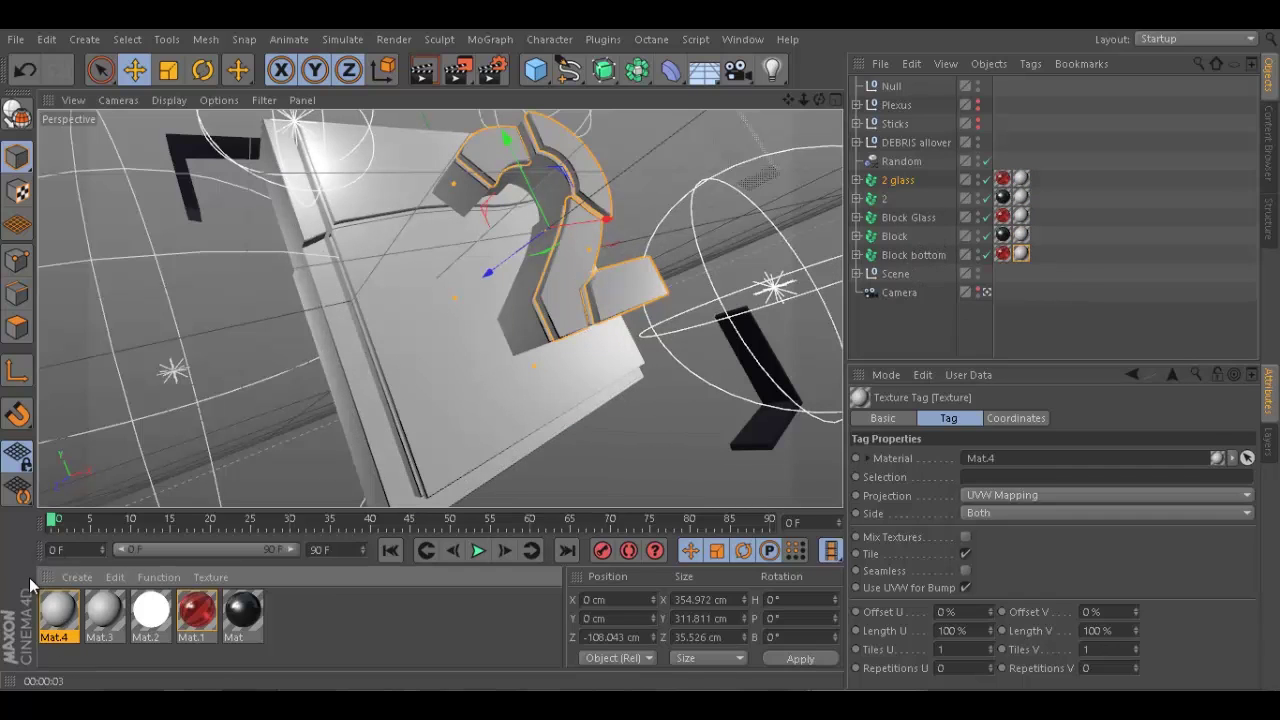
Move the DEBRIS allover null below Random and apply Mat.4 to its children Debris.2, Debris.1 and Debris
{"action": "left_click", "coordinate": [857, 145]}
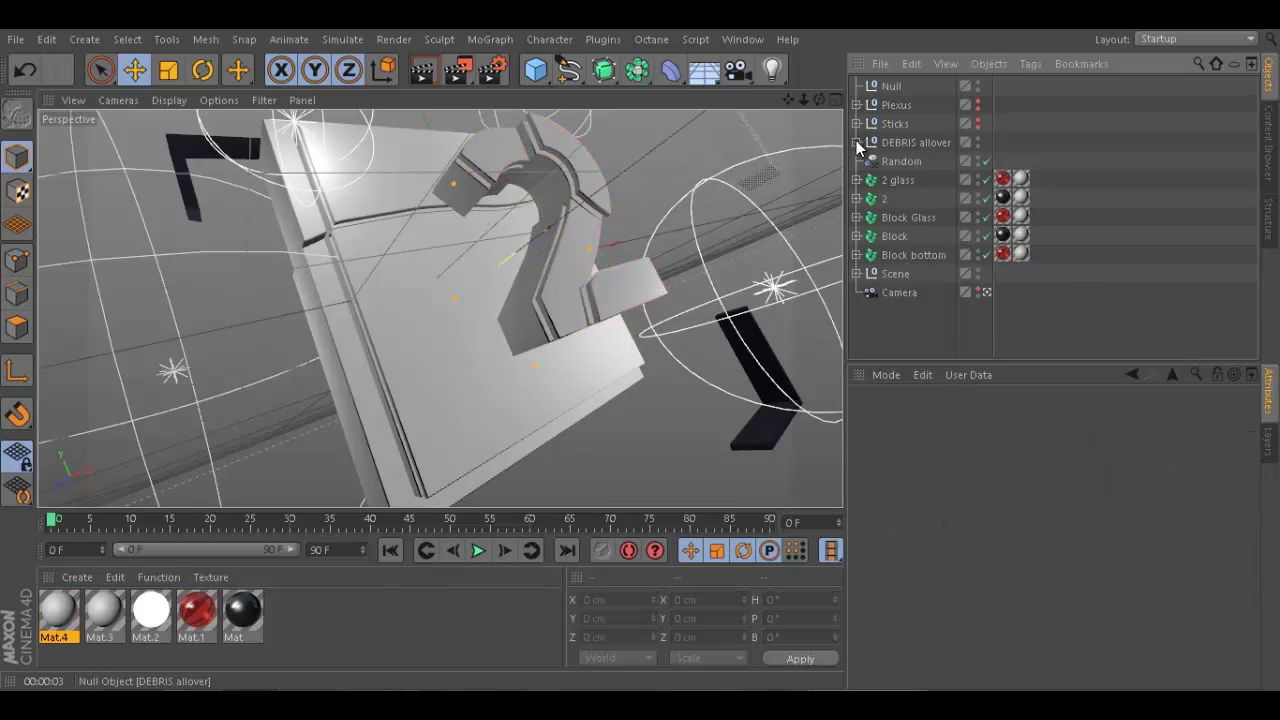
{"action": "left_click_drag", "start_coordinate": [911, 142], "coordinate": [902, 171]}
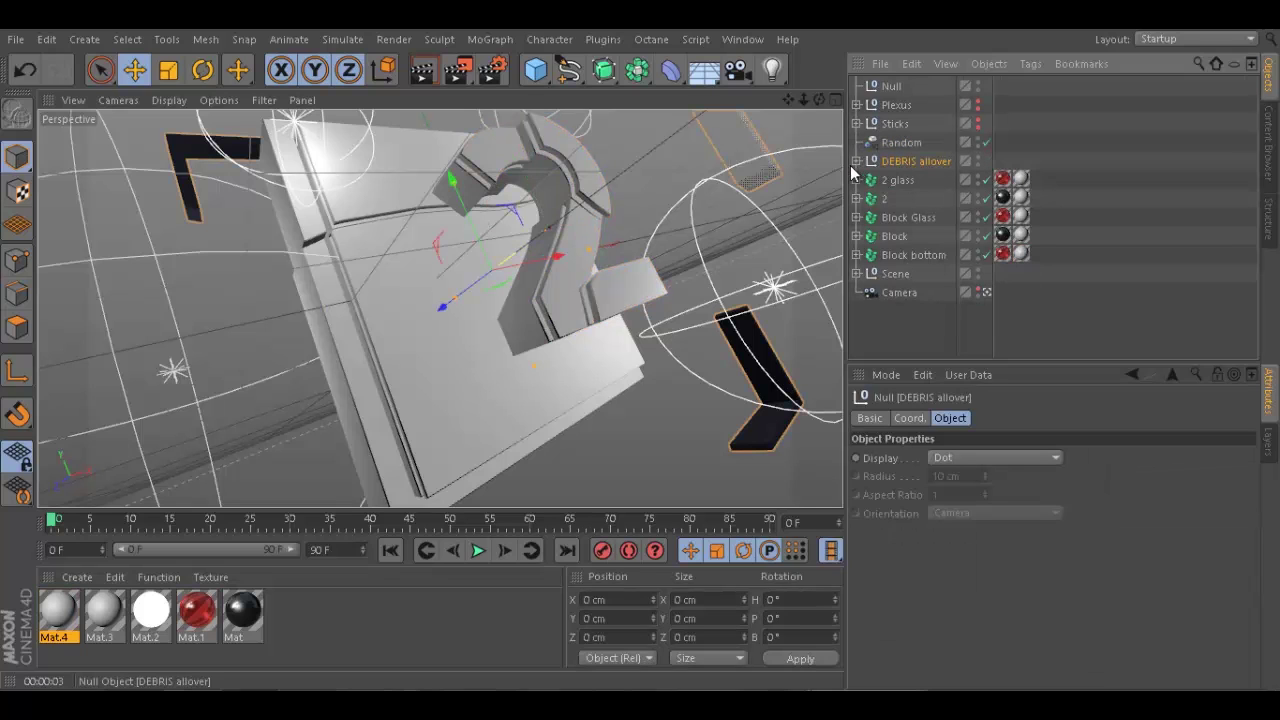
{"action": "left_click", "coordinate": [857, 161]}
{"action": "left_click_drag", "start_coordinate": [100, 612], "coordinate": [922, 190]}
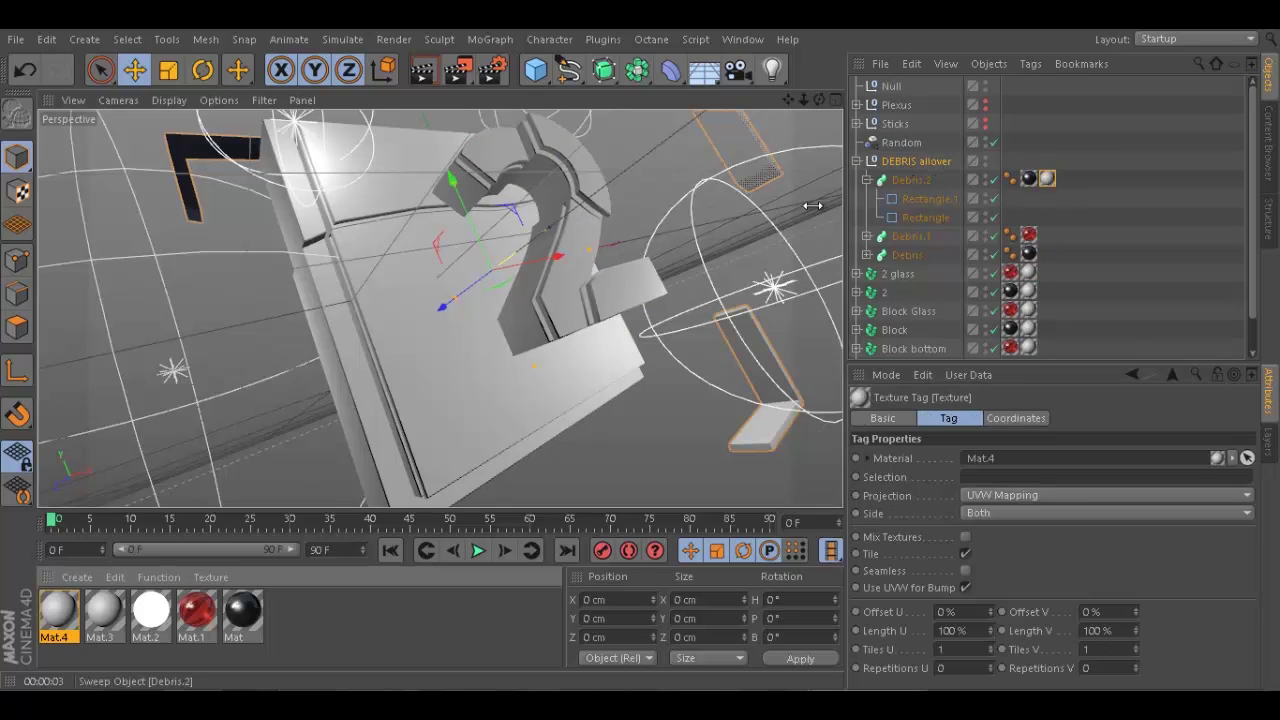
{"action": "left_click", "coordinate": [866, 179]}
{"action": "left_click_drag", "start_coordinate": [58, 612], "coordinate": [908, 198]}
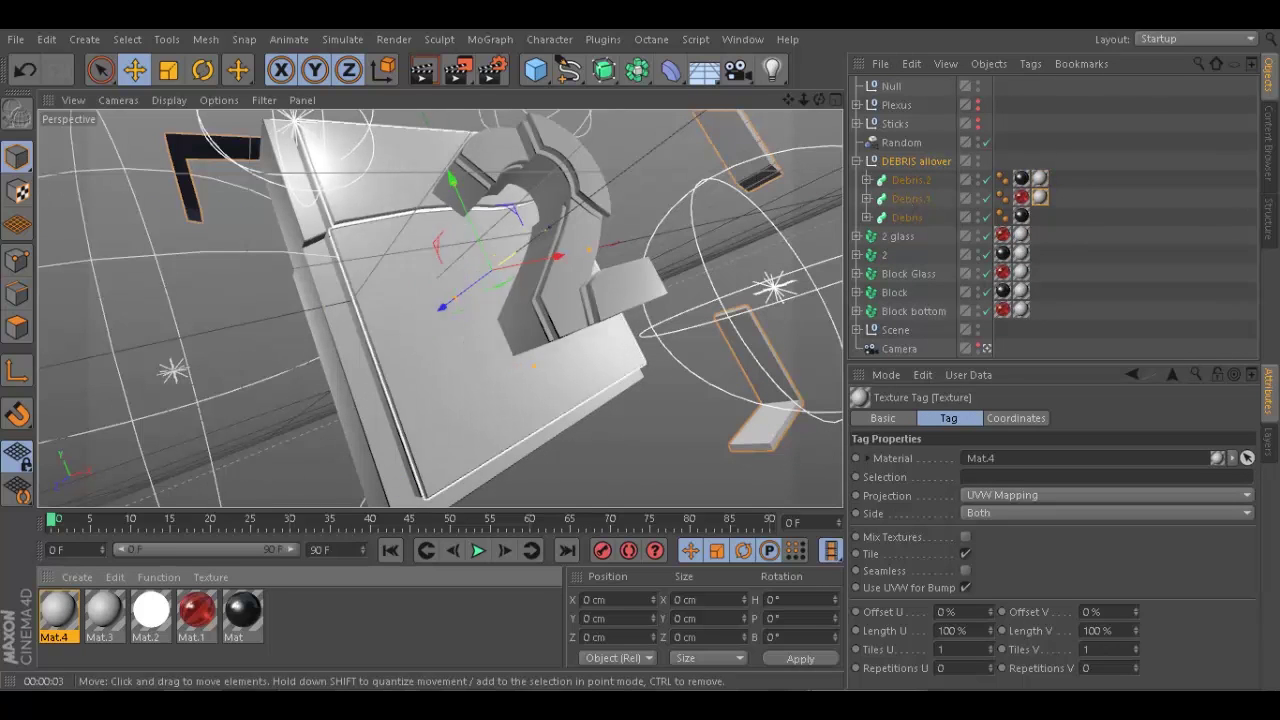
{"action": "left_click_drag", "start_coordinate": [57, 633], "coordinate": [1069, 441]}
{"action": "left_click_drag", "start_coordinate": [905, 218], "coordinate": [912, 220]}
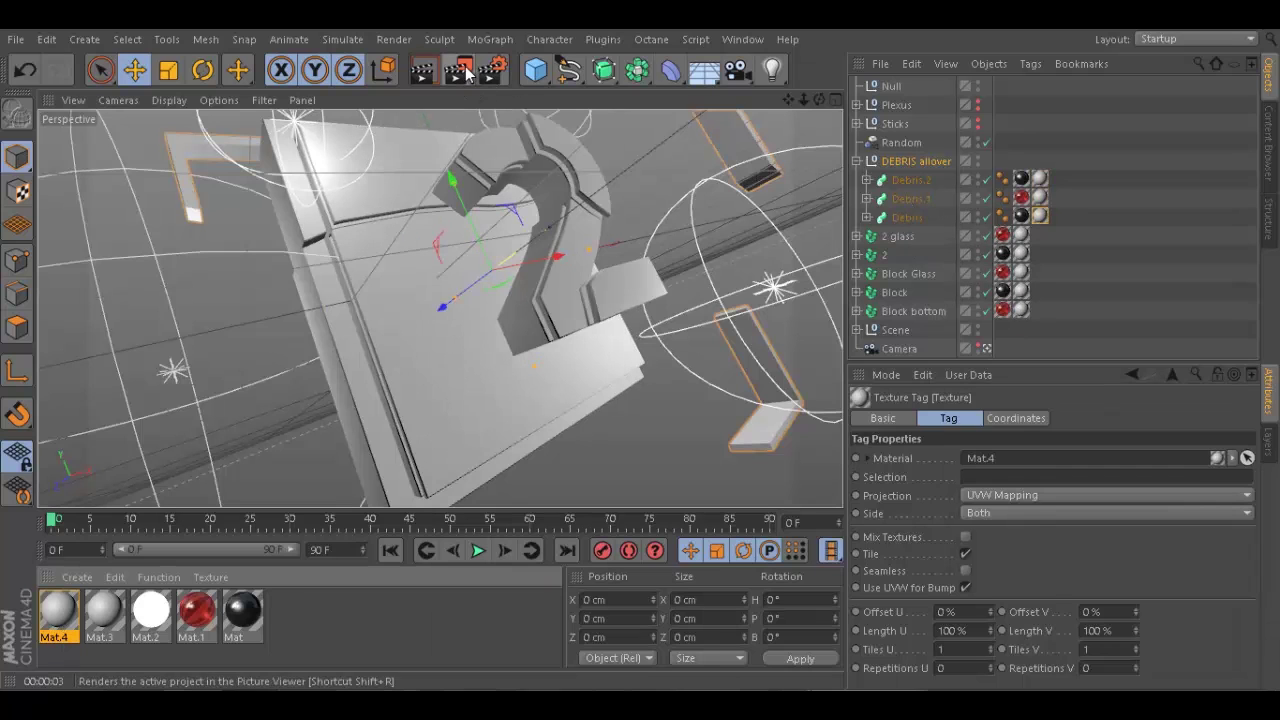
Render the perspective view to preview the Mat.4 override on the objects
{"action": "left_click", "coordinate": [421, 69]}
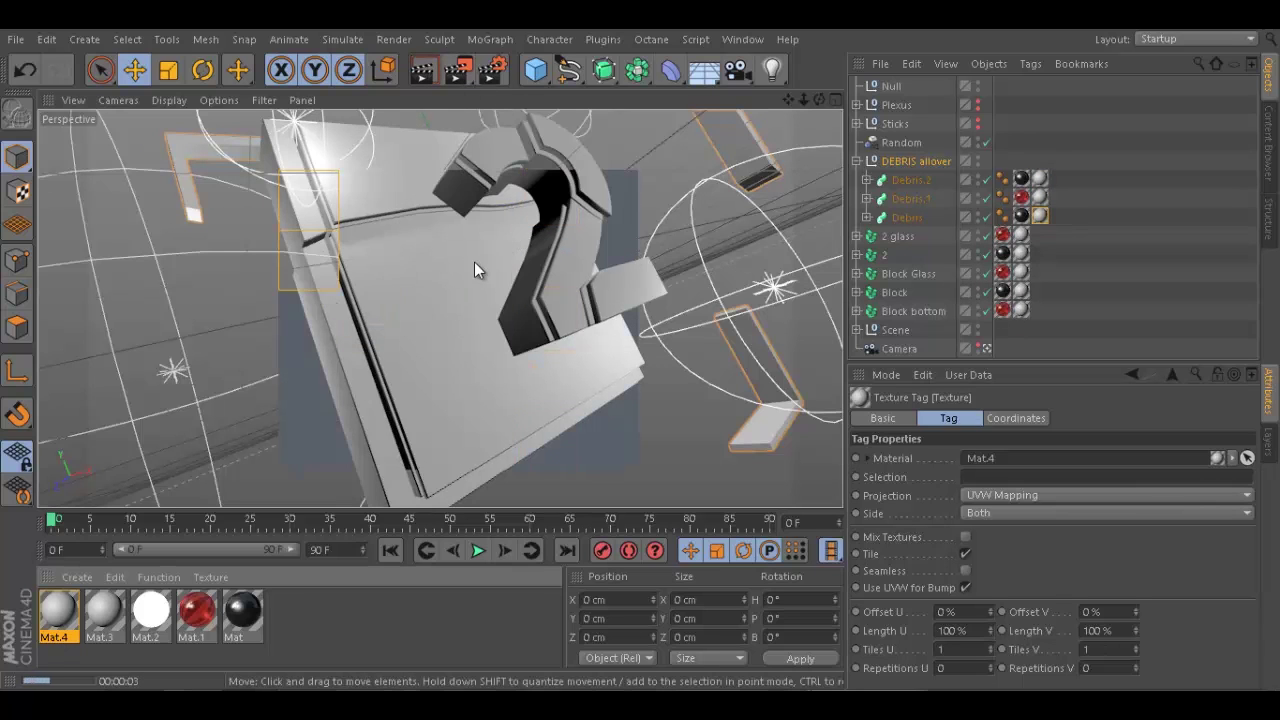
{"action": "left_click", "coordinate": [435, 326]}
Load a Gradient shader into Mat.4's color texture and set the gradient type to 3D - Linear
{"action": "double_click", "coordinate": [72, 630]}
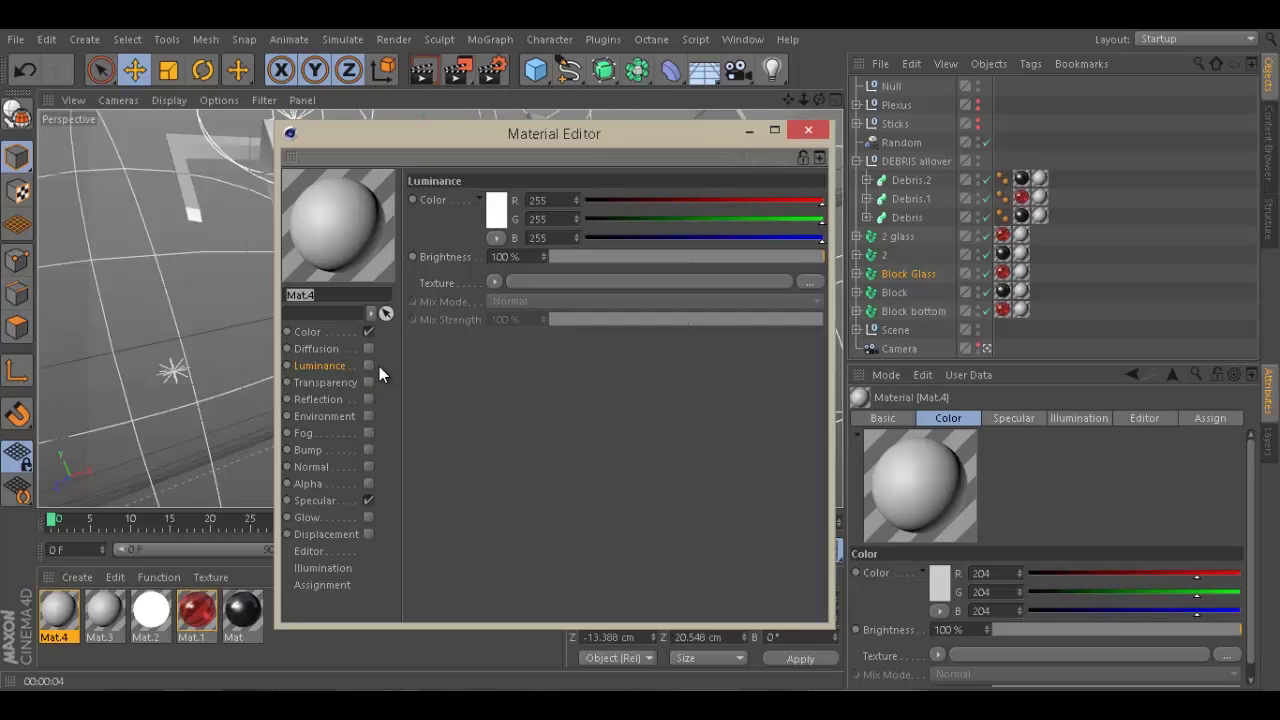
{"action": "left_click", "coordinate": [310, 332]}
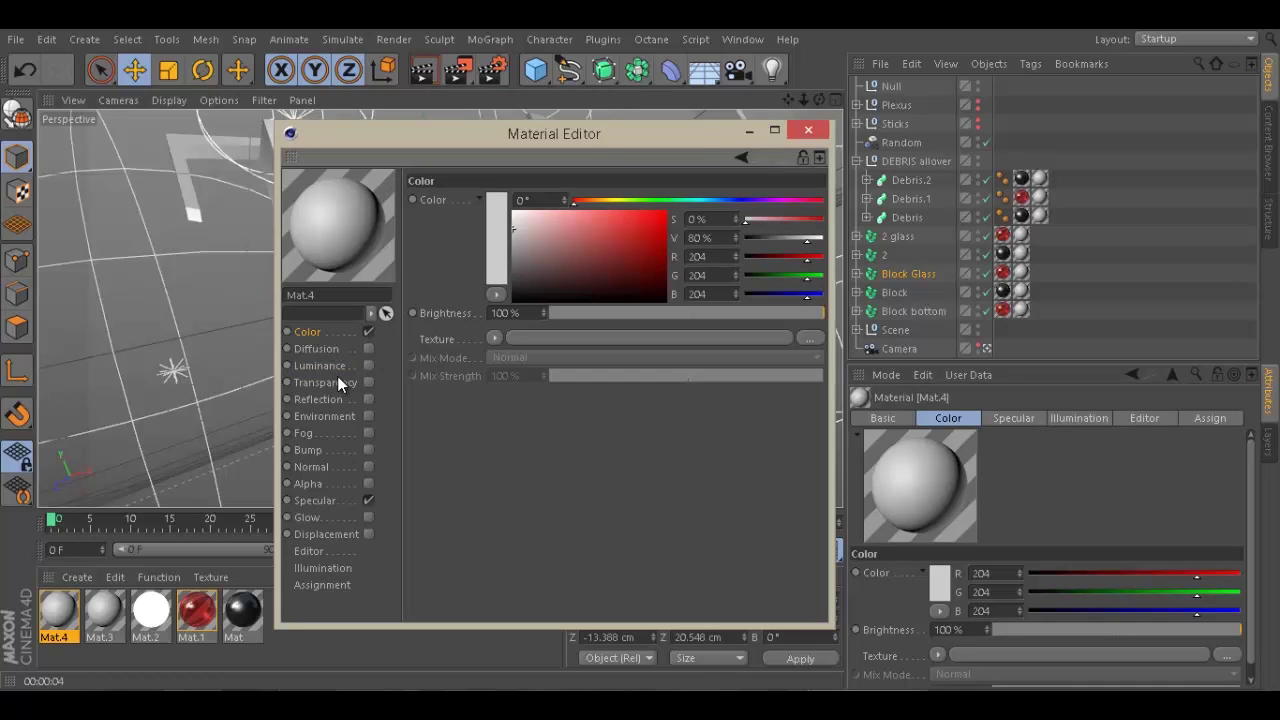
{"action": "left_click", "coordinate": [494, 338]}
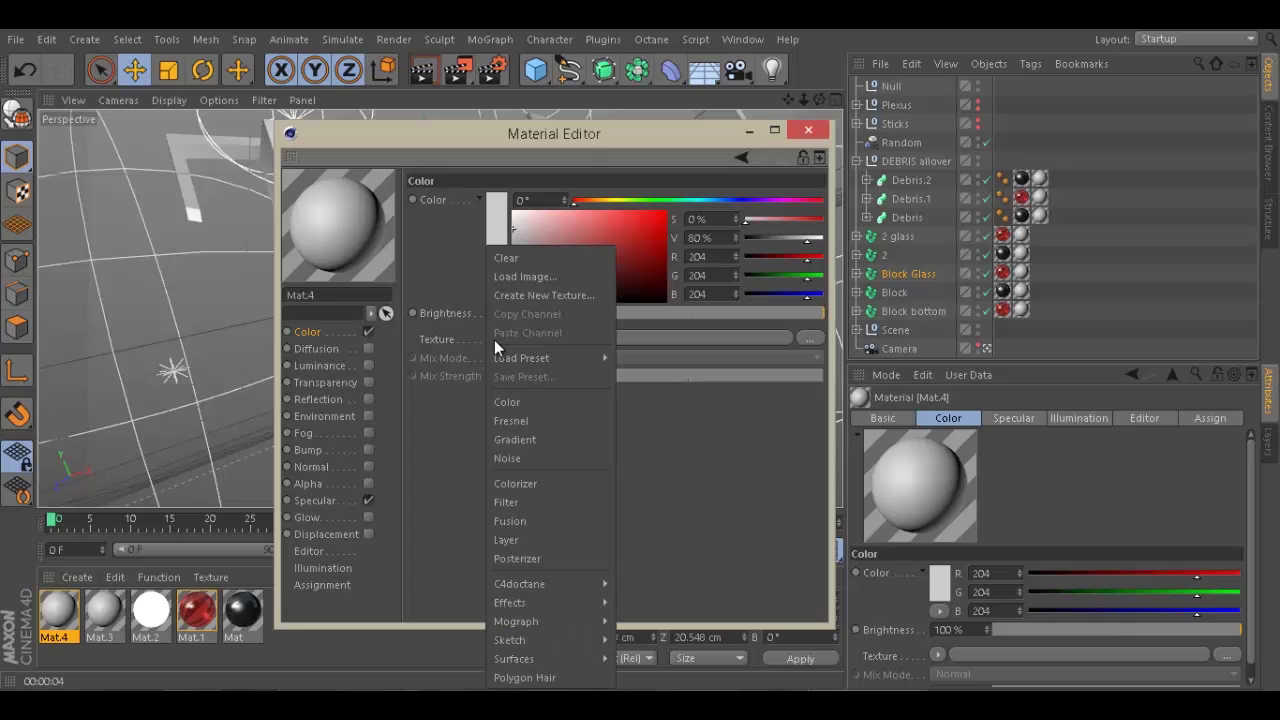
{"action": "left_click", "coordinate": [535, 441]}
{"action": "left_click", "coordinate": [527, 378]}
{"action": "left_click", "coordinate": [579, 360]}
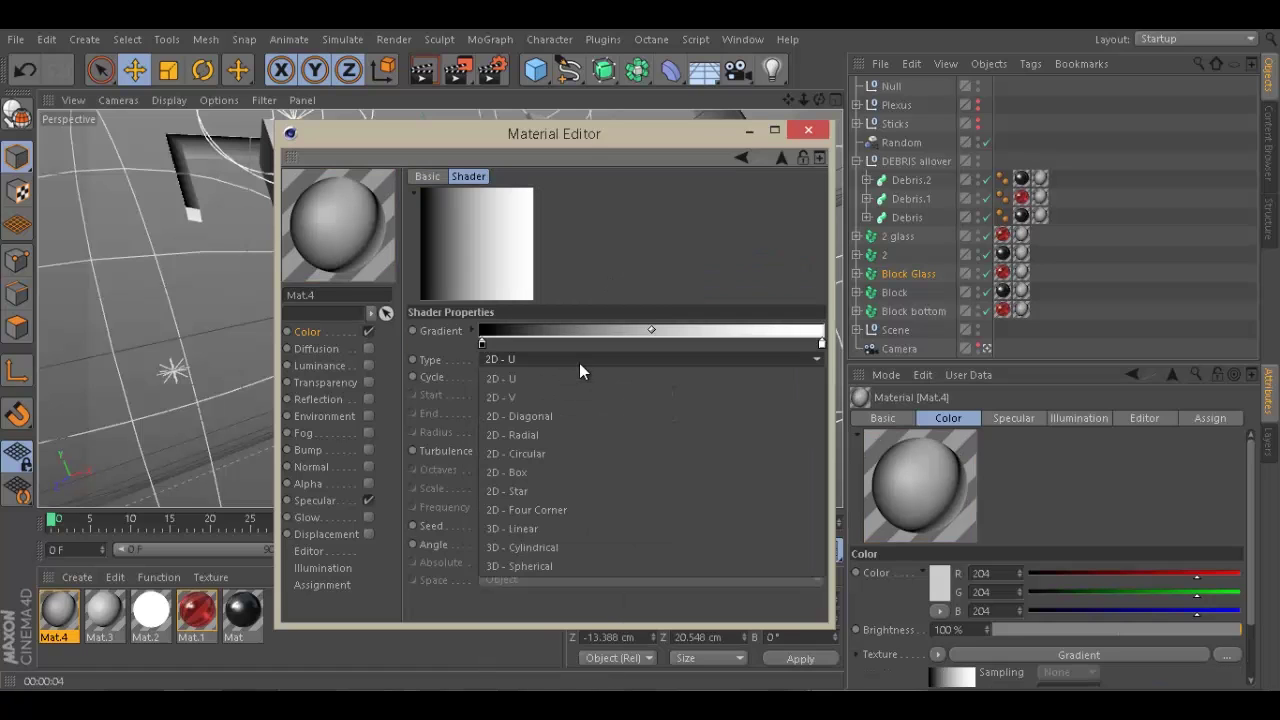
{"action": "left_click", "coordinate": [556, 527]}
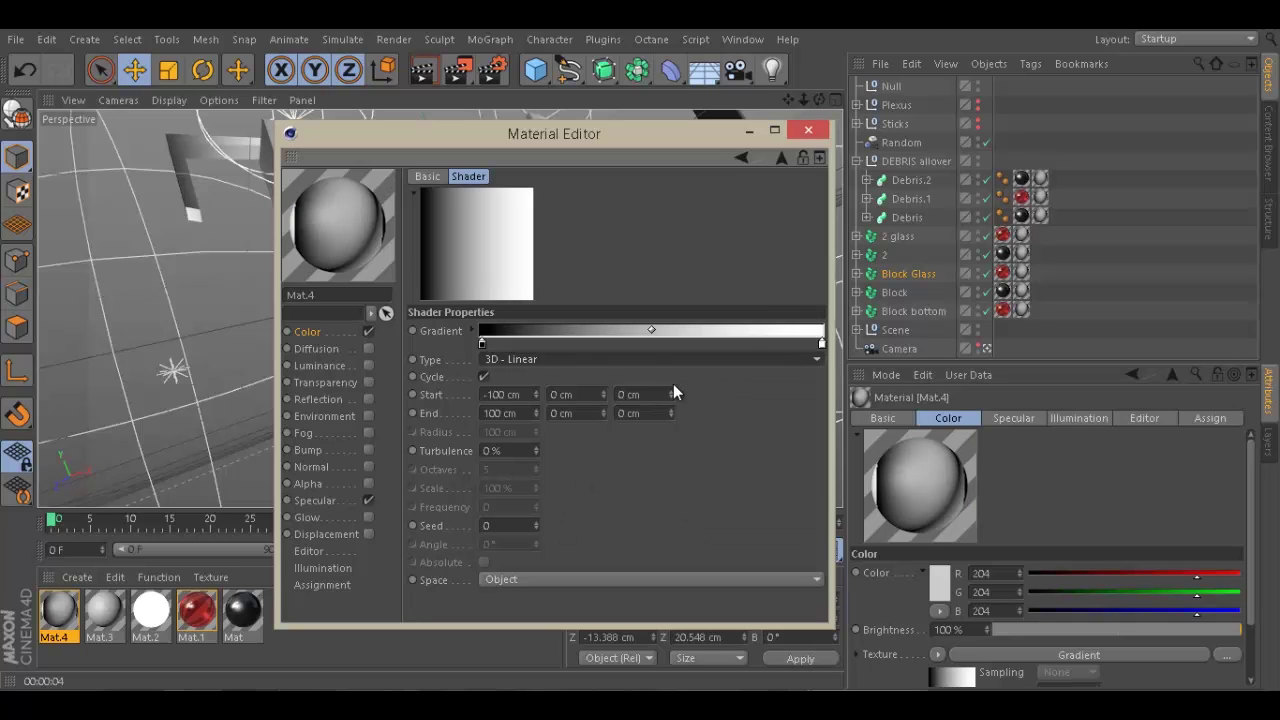
Enable additive reflection on Mat.4 and set its specular height to 63%
{"action": "left_click", "coordinate": [308, 331]}
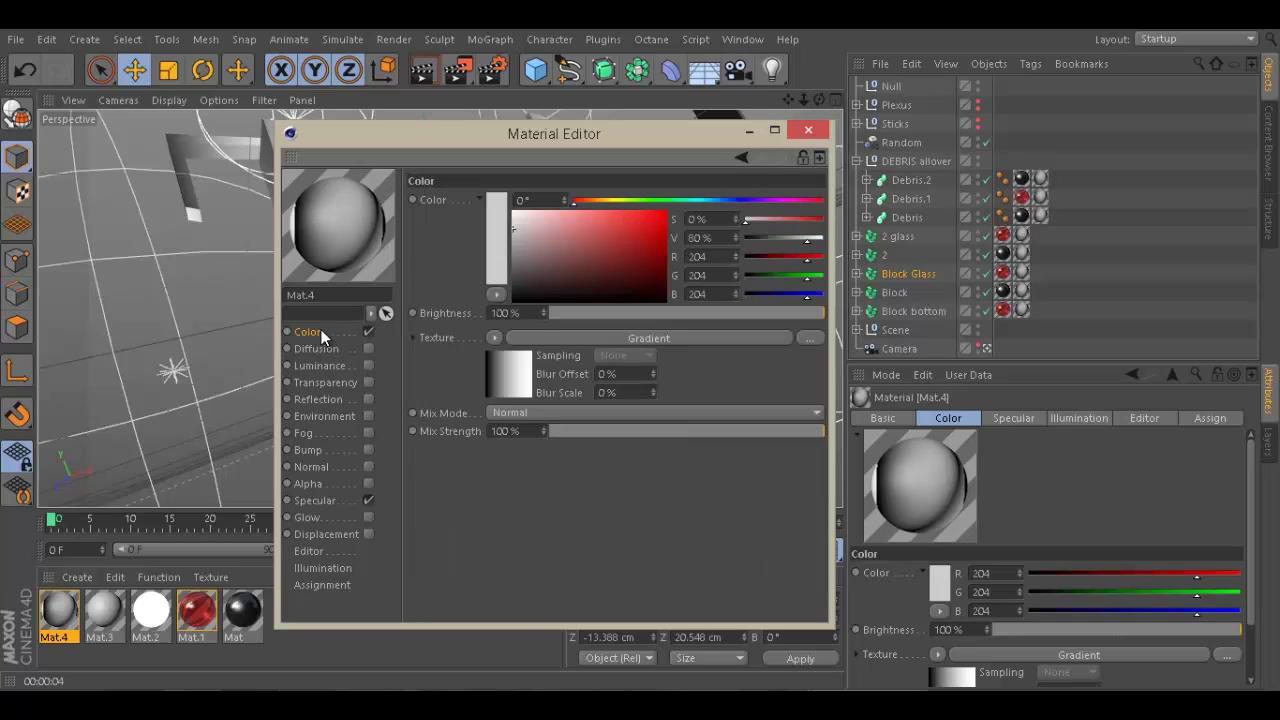
{"action": "left_click", "coordinate": [322, 382]}
{"action": "left_click", "coordinate": [330, 399]}
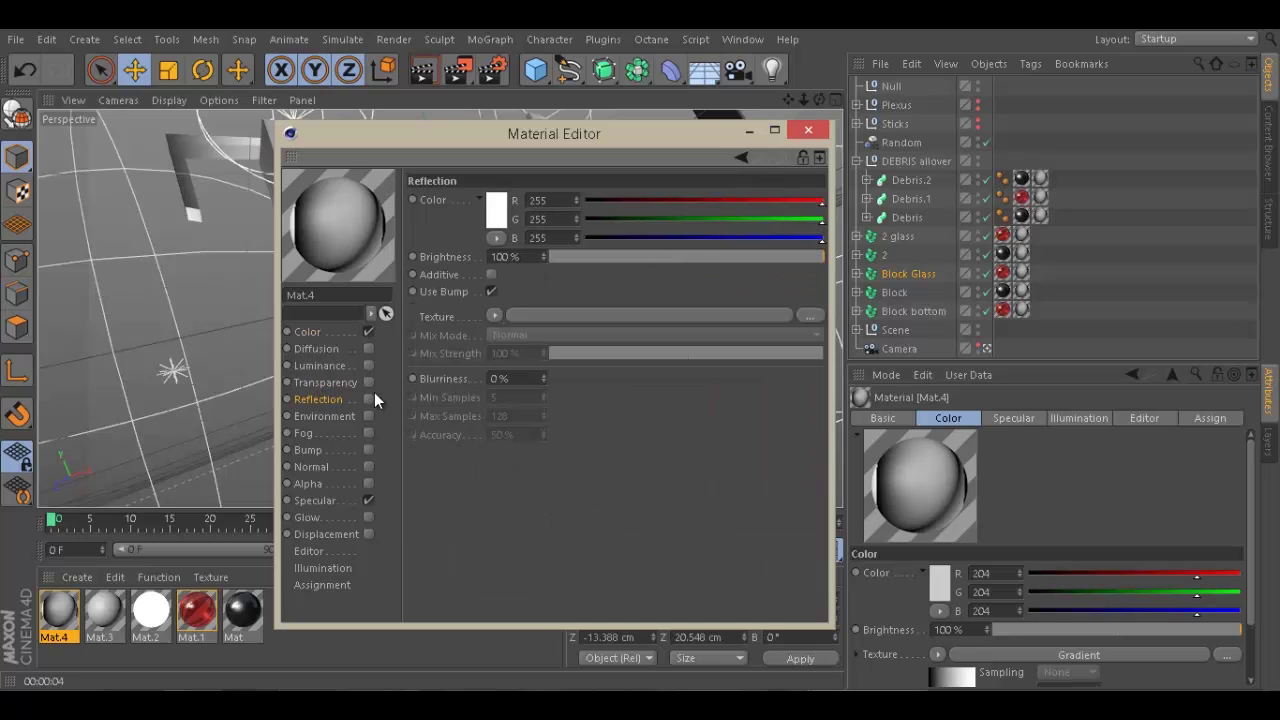
{"action": "left_click", "coordinate": [369, 399]}
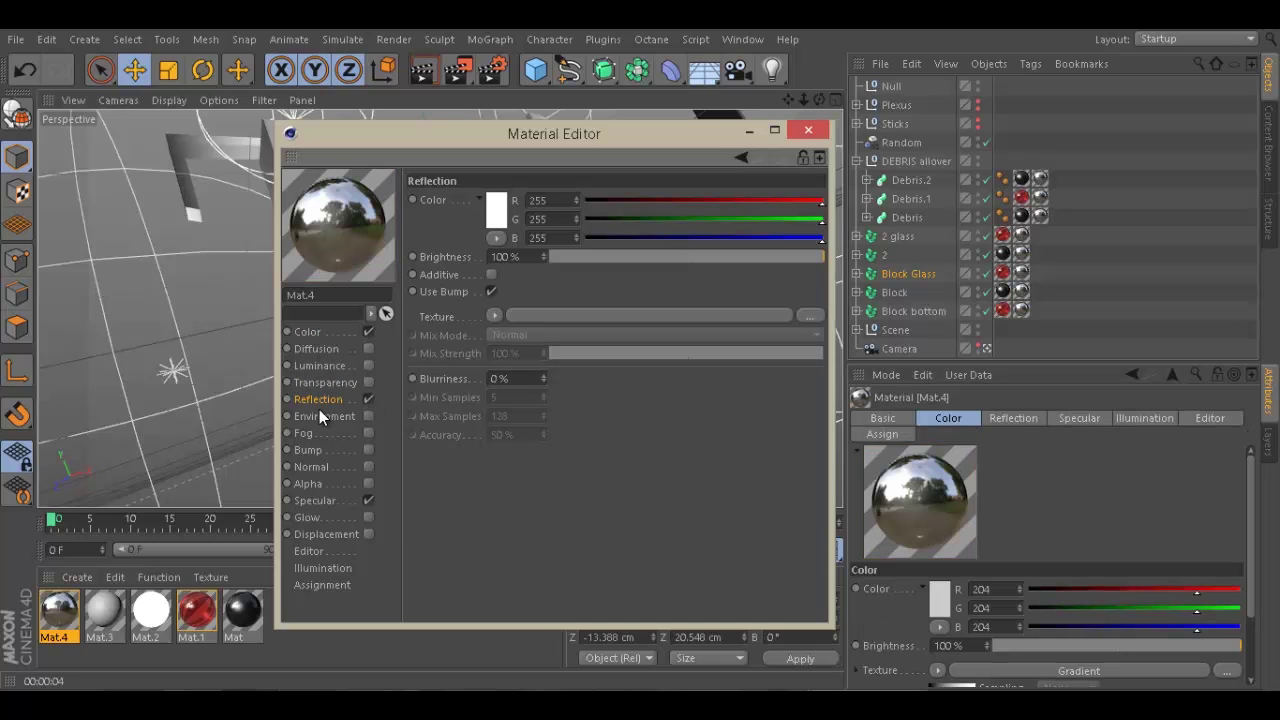
{"action": "left_click", "coordinate": [490, 275]}
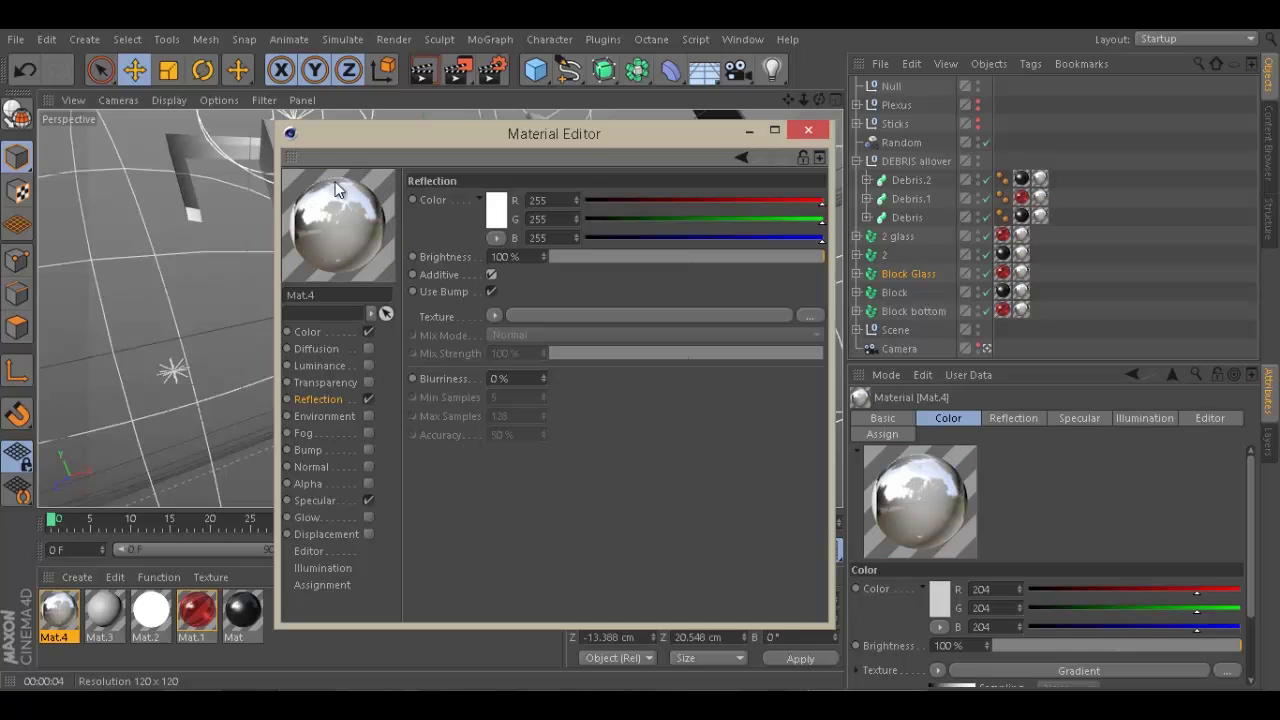
{"action": "left_click", "coordinate": [335, 501]}
{"action": "left_click_drag", "start_coordinate": [604, 489], "coordinate": [724, 506]}
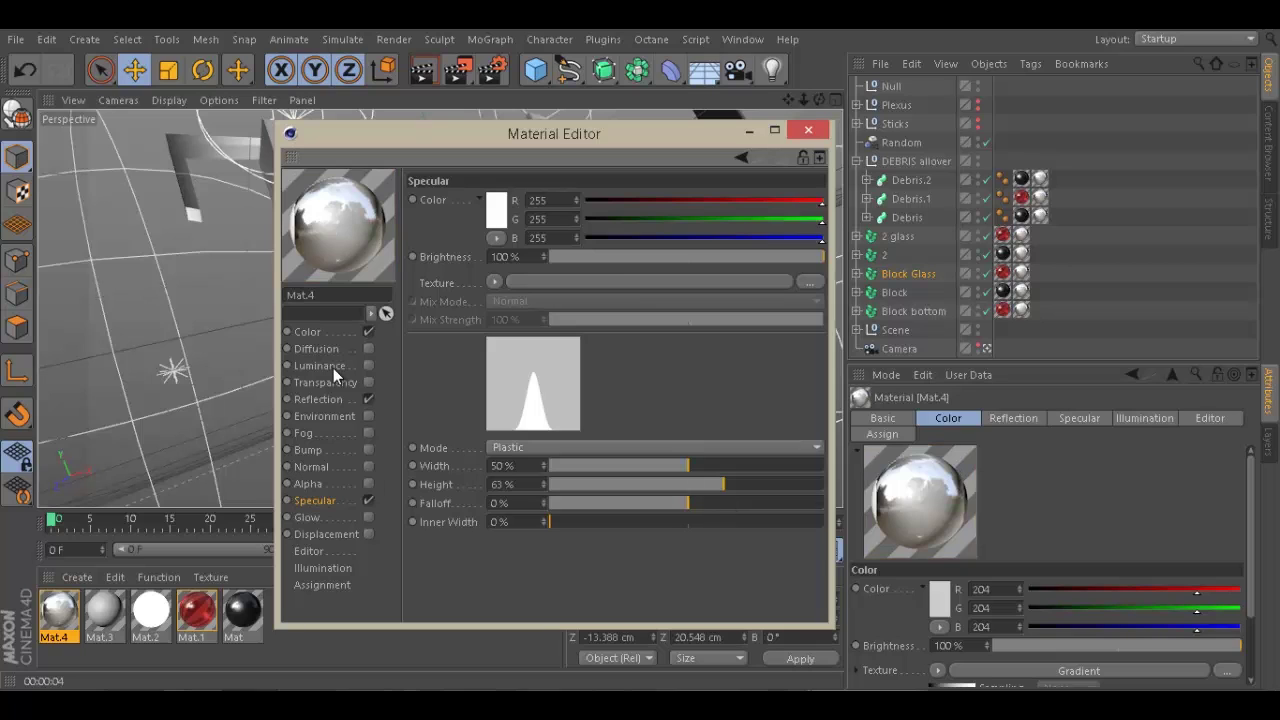
Set the third coordinate of Mat.4's color gradient to 81 cm for Start and 26 cm for End
{"action": "left_click", "coordinate": [334, 404]}
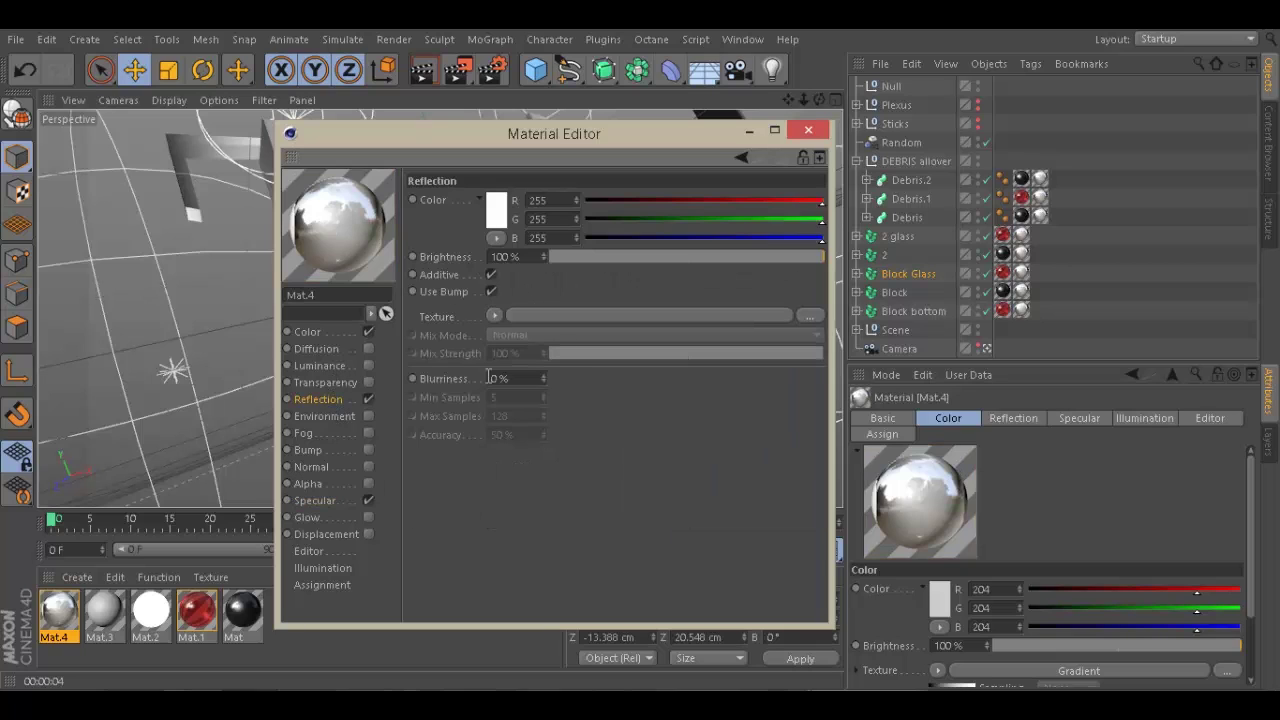
{"action": "left_click", "coordinate": [308, 332]}
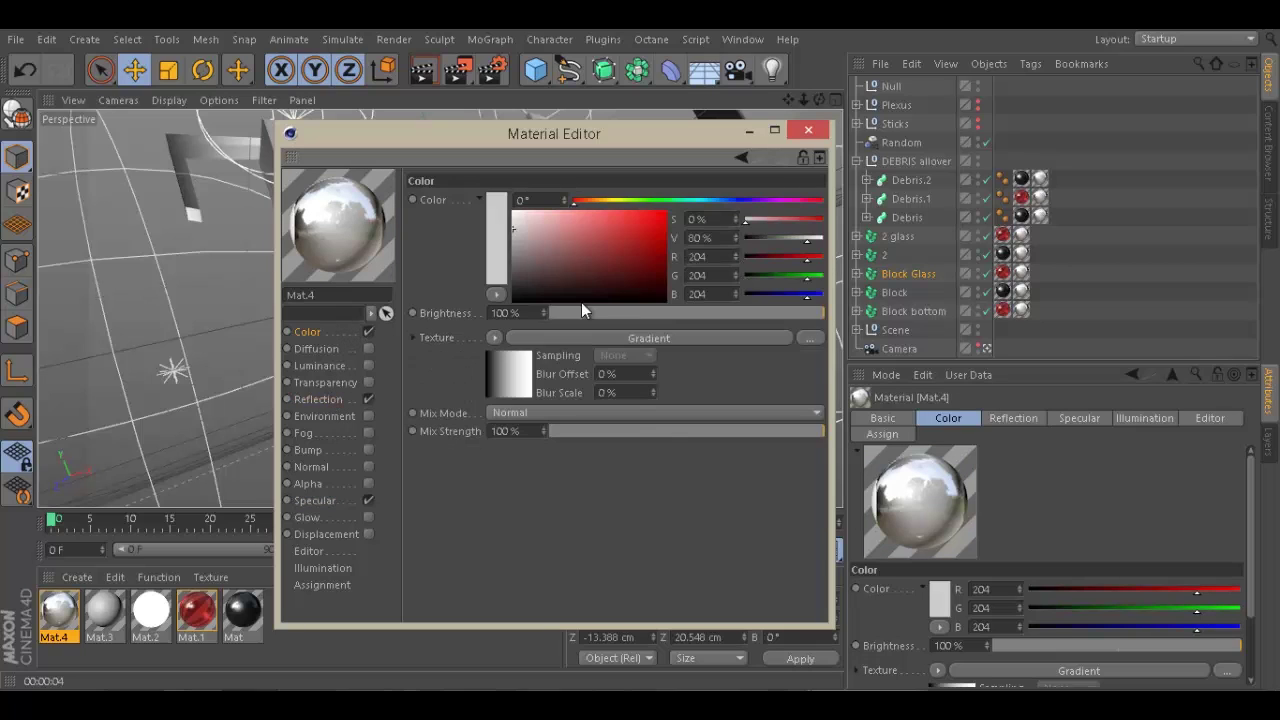
{"action": "left_click", "coordinate": [503, 375]}
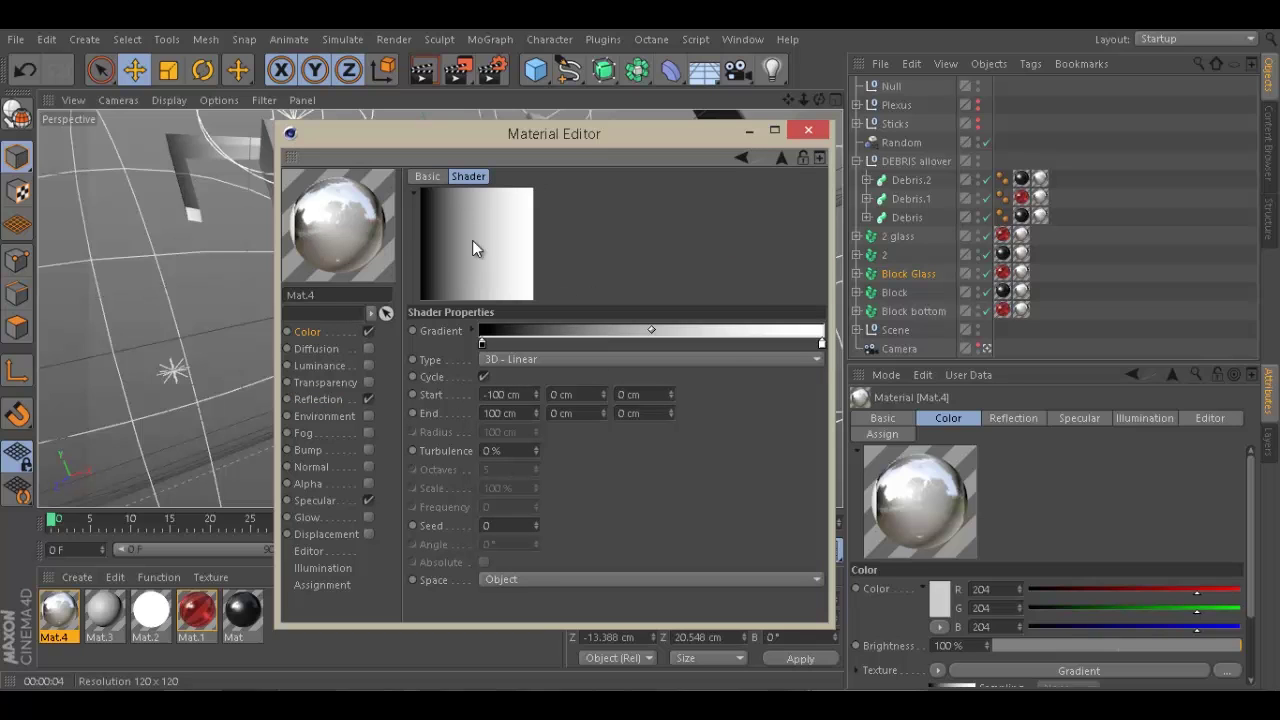
{"action": "left_click_drag", "start_coordinate": [669, 394], "coordinate": [670, 394]}
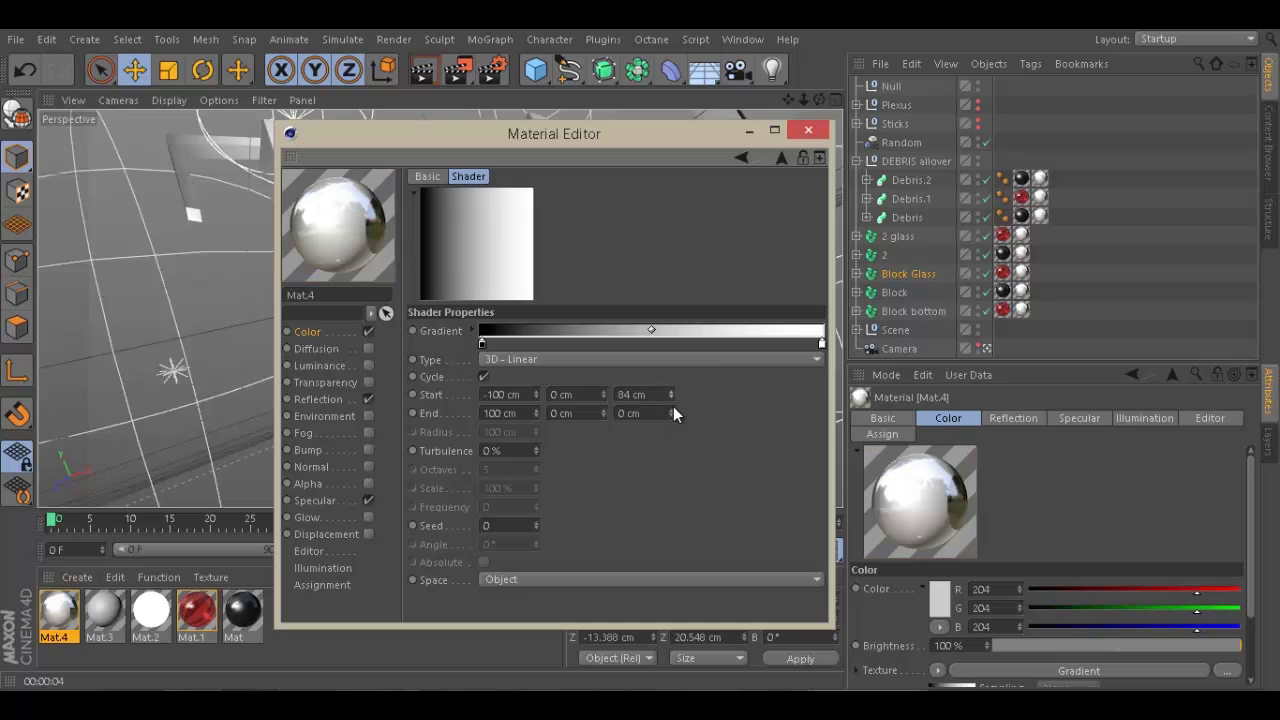
{"action": "left_click", "coordinate": [669, 397]}
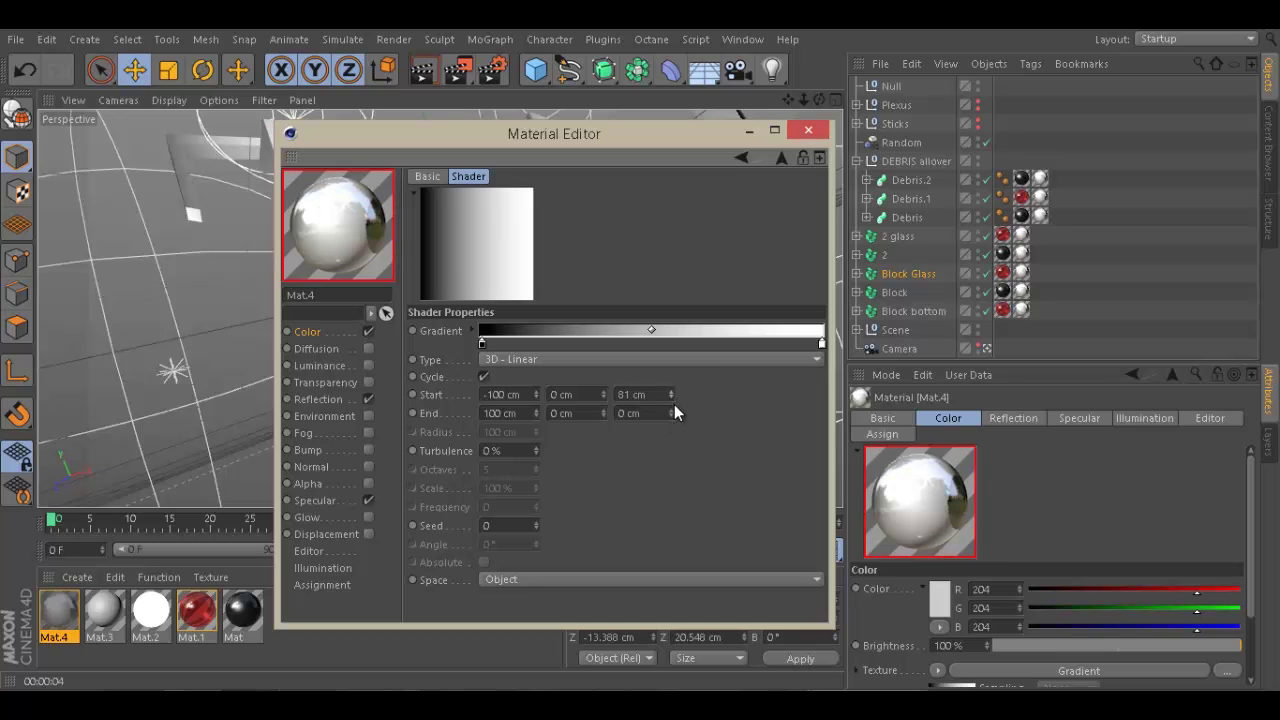
{"action": "left_click", "coordinate": [671, 411]}
{"action": "left_click_drag", "start_coordinate": [671, 412], "coordinate": [671, 414]}
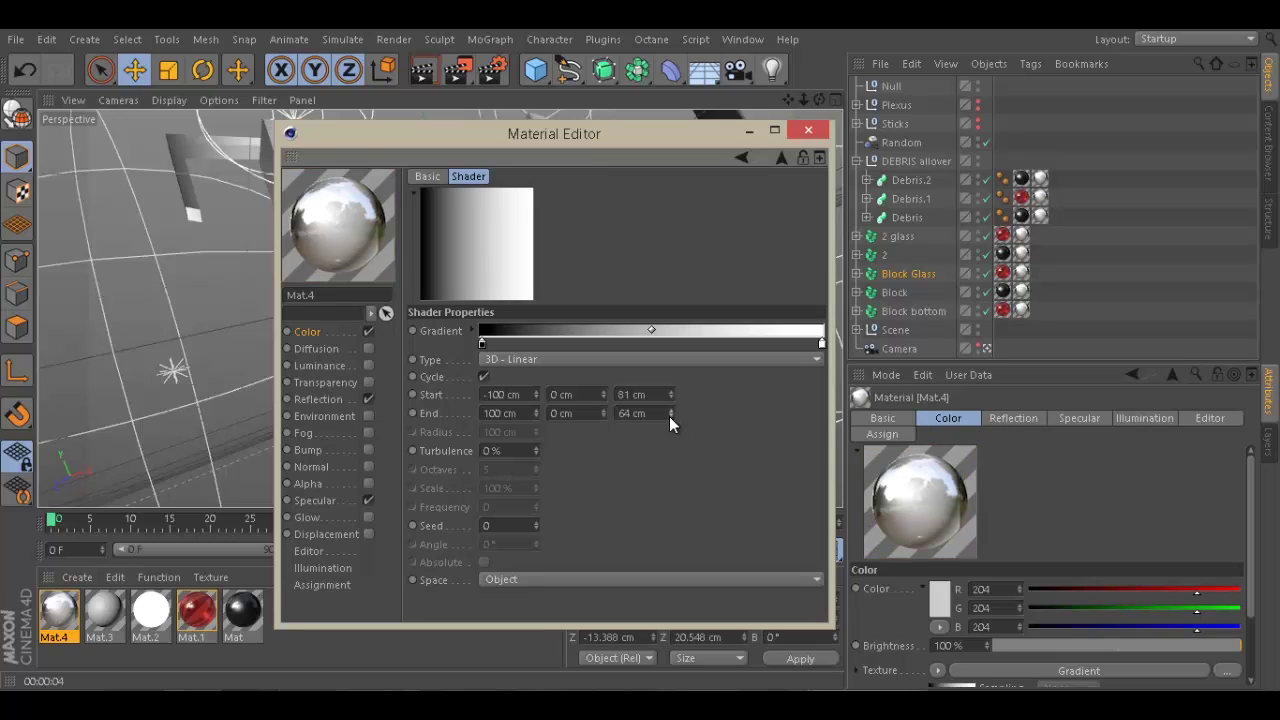
{"action": "left_click_drag", "start_coordinate": [669, 416], "coordinate": [669, 416]}
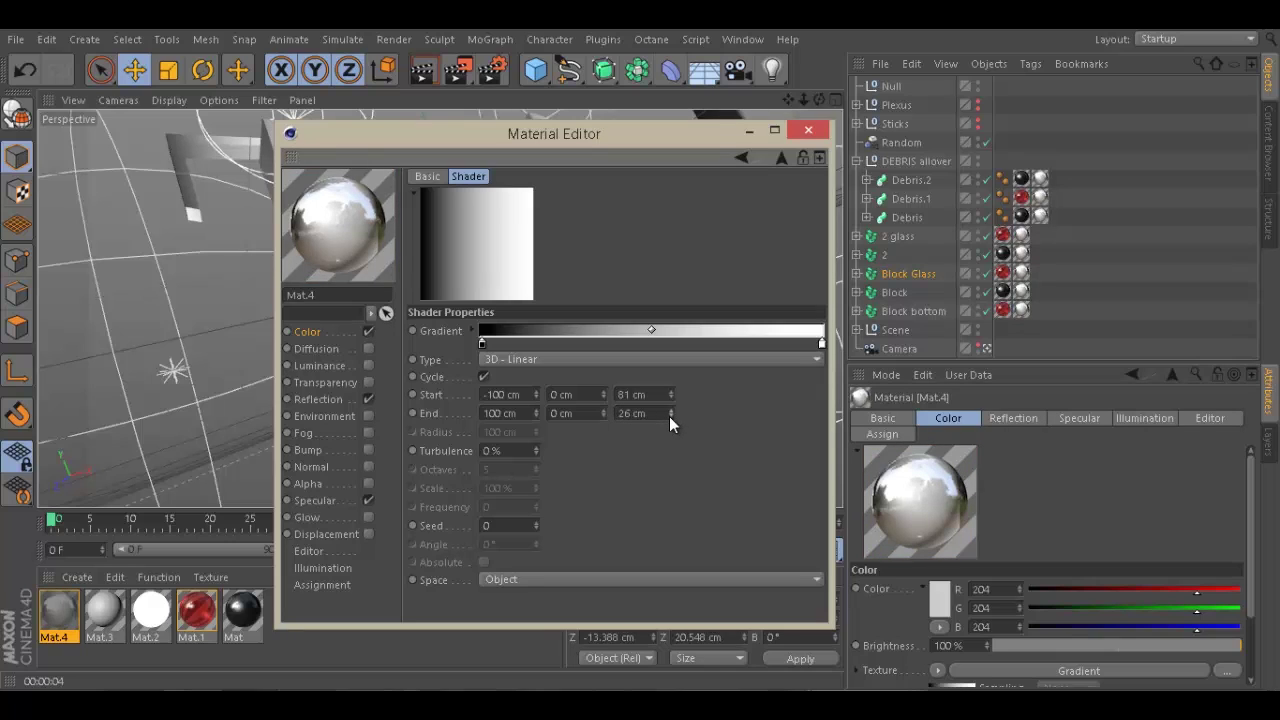
Render the perspective view to preview the gradient and reflection of Mat.4 on the objects
{"action": "left_click_drag", "start_coordinate": [677, 137], "coordinate": [1154, 237]}
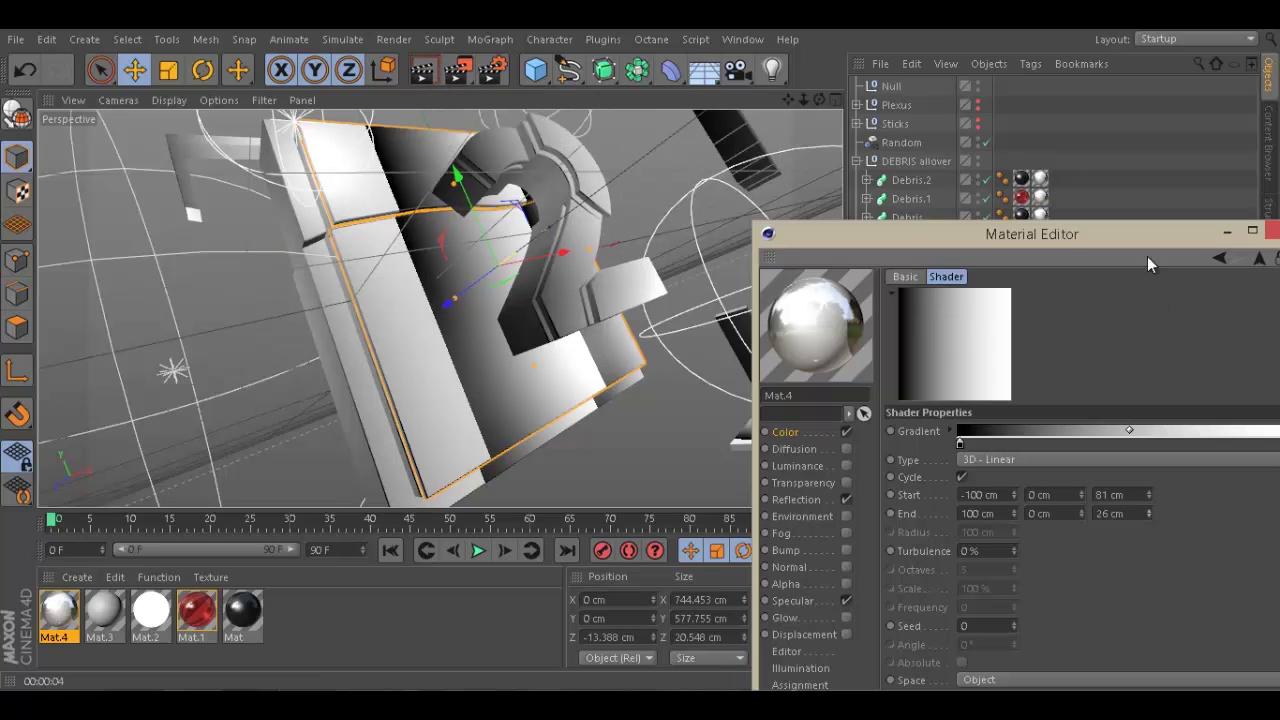
{"action": "left_click_drag", "start_coordinate": [1116, 231], "coordinate": [1102, 158]}
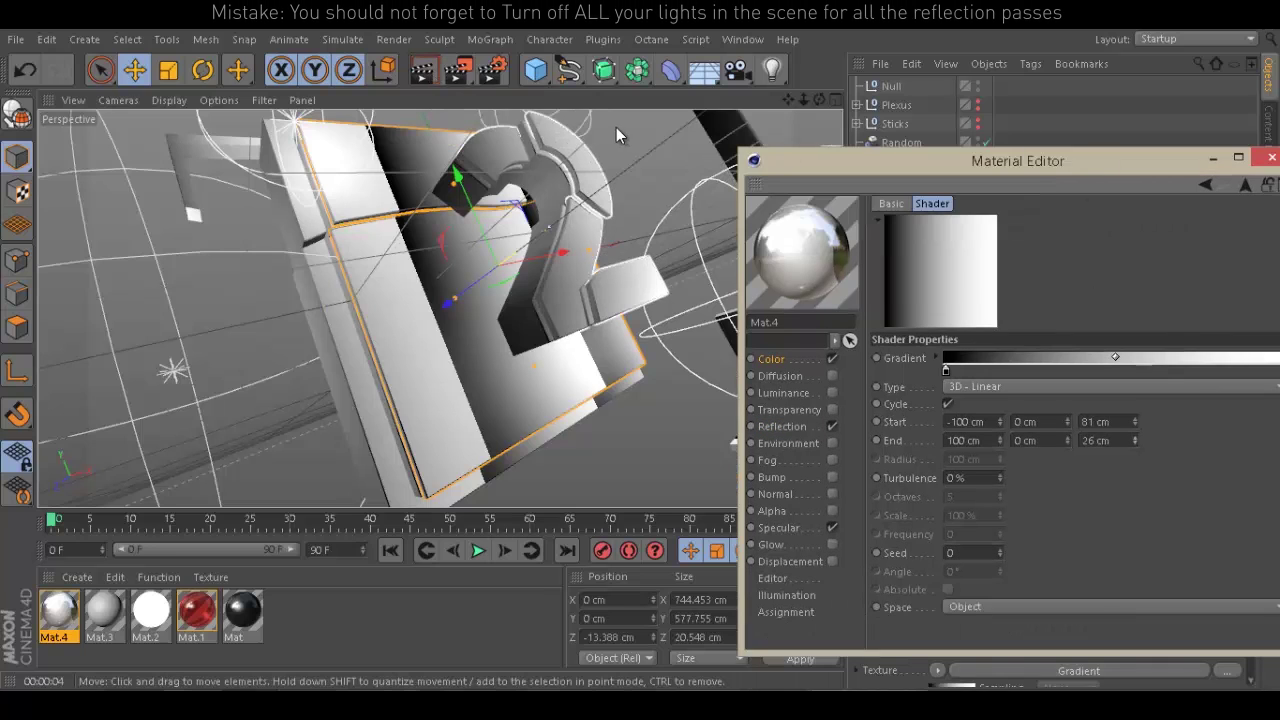
{"action": "left_click", "coordinate": [428, 75]}
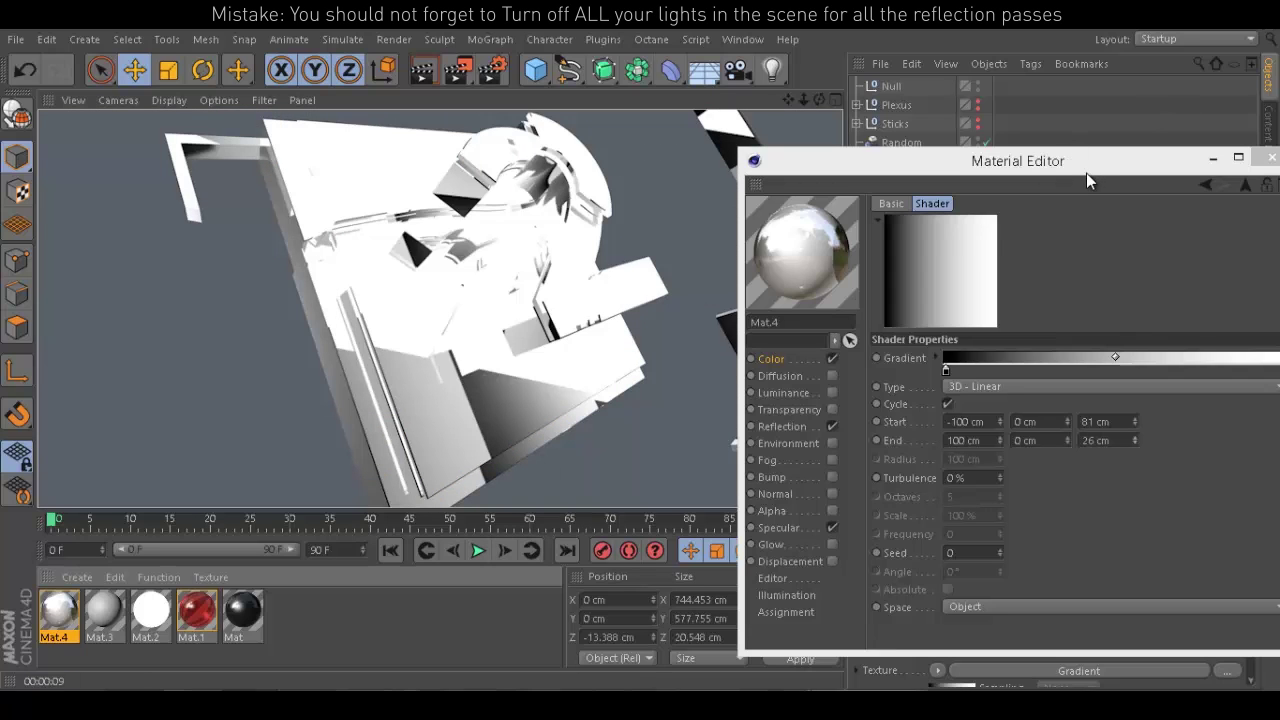
Set the first coordinate of both Start and End of Mat.4's color gradient to 0 cm
{"action": "left_click_drag", "start_coordinate": [1083, 173], "coordinate": [814, 76]}
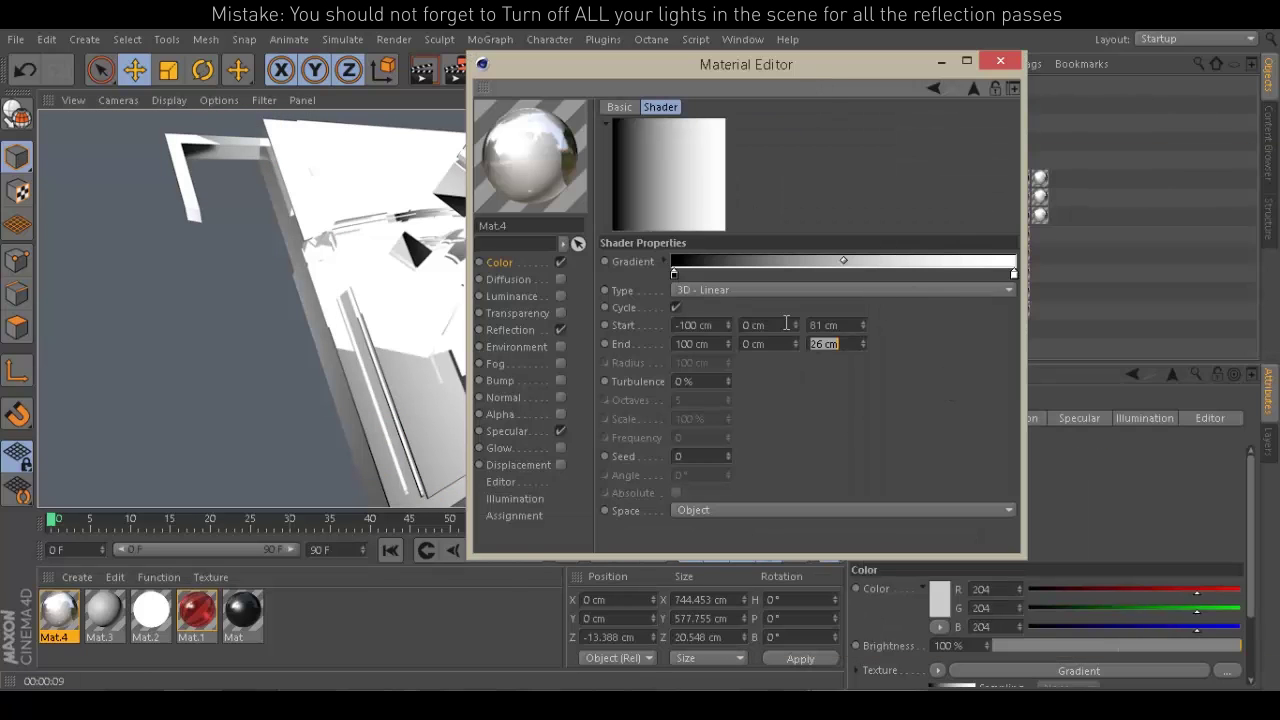
{"action": "left_click", "coordinate": [714, 326]}
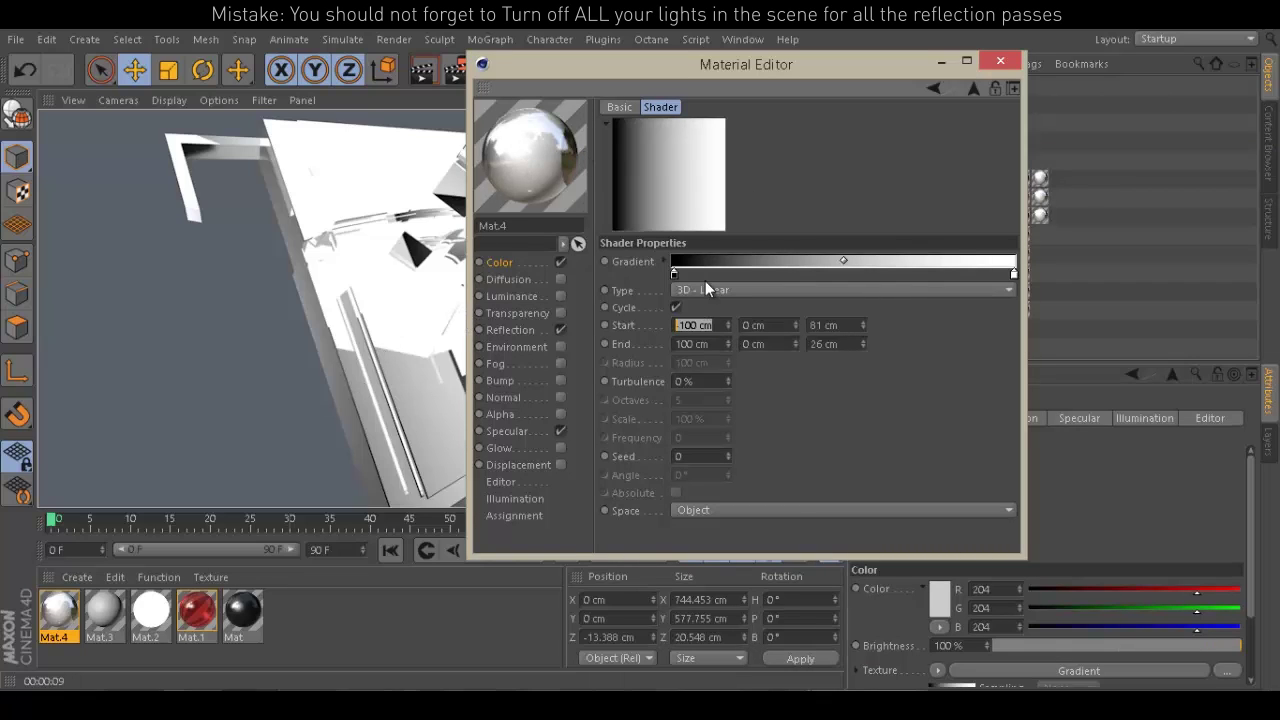
{"action": "type", "text": "0"}
{"action": "key", "text": "Tab"}
{"action": "type", "text": "0"}
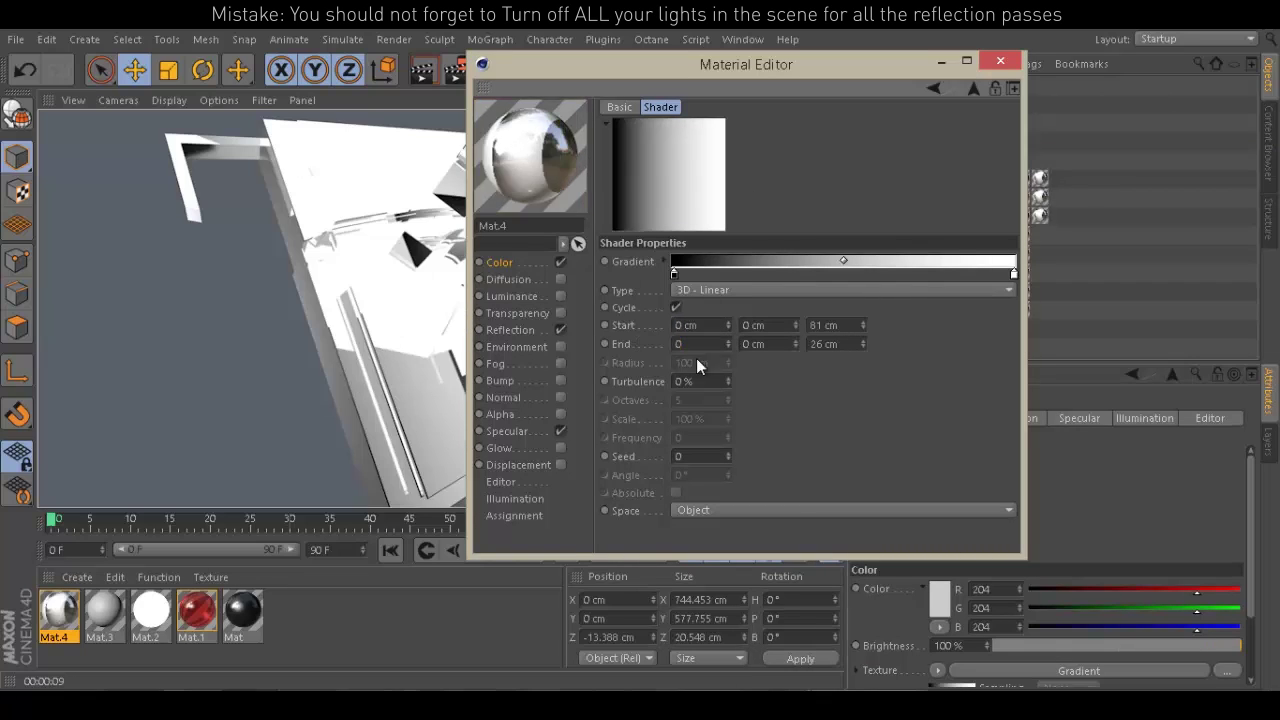
{"action": "key", "text": "Return"}
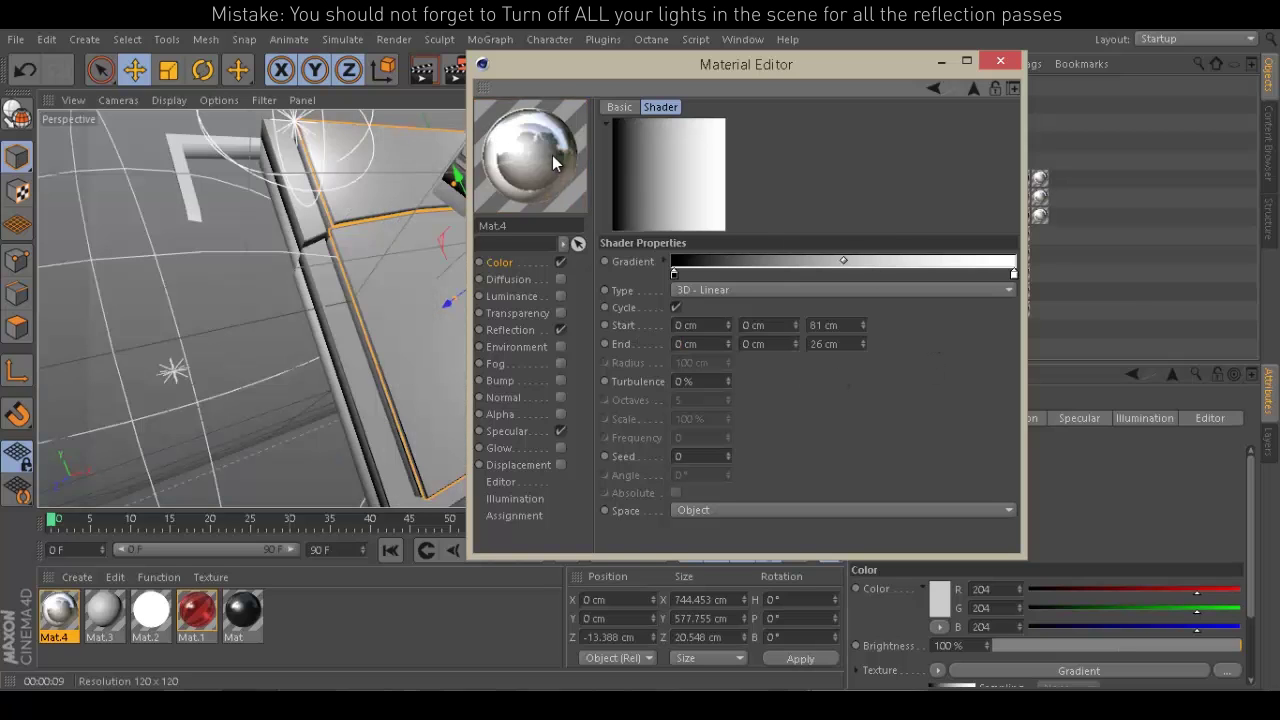
Preview the adjusted gradient with a render of the perspective view, and close the material editor
{"action": "left_click_drag", "start_coordinate": [543, 55], "coordinate": [933, 87]}
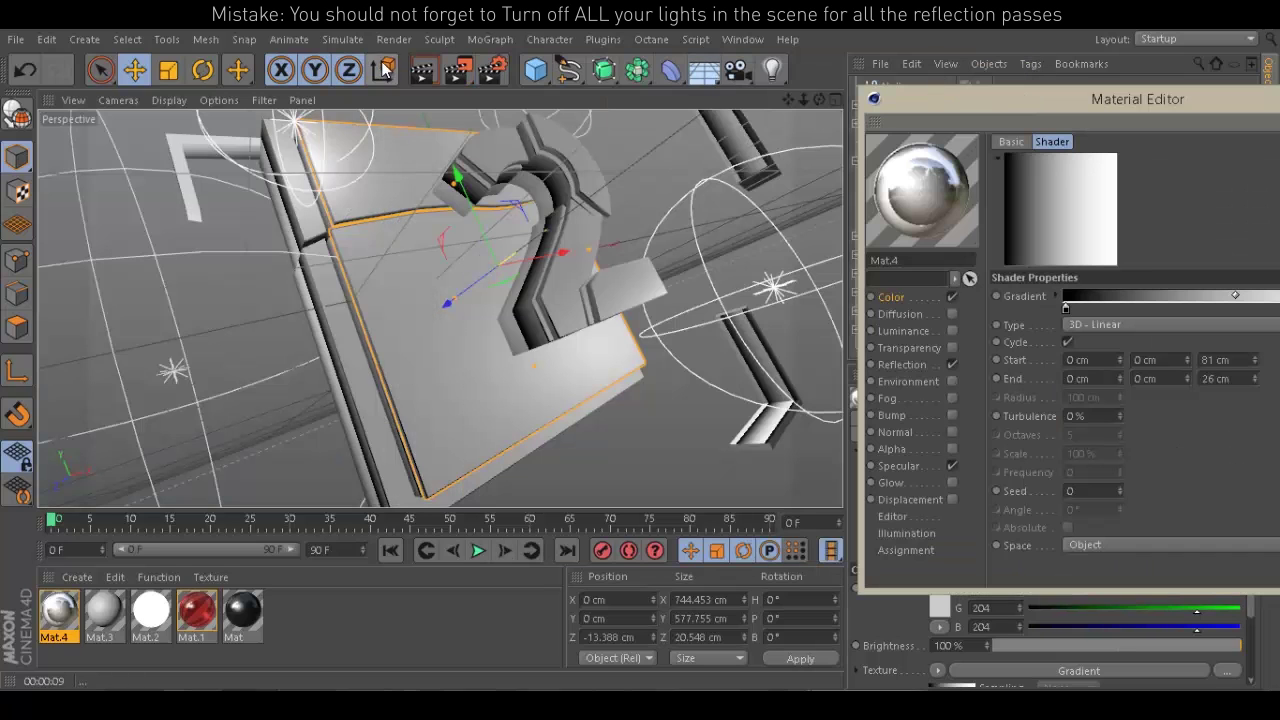
{"action": "left_click", "coordinate": [425, 72]}
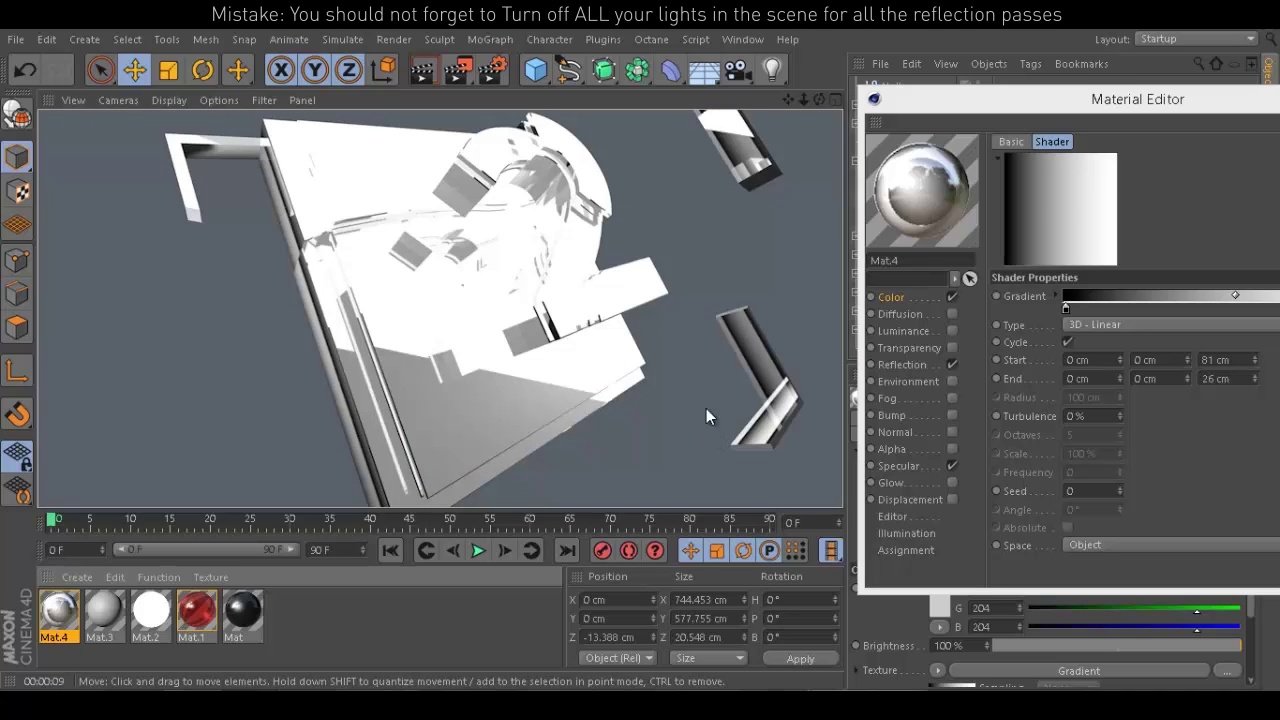
{"action": "left_click_drag", "start_coordinate": [1109, 97], "coordinate": [894, 106]}
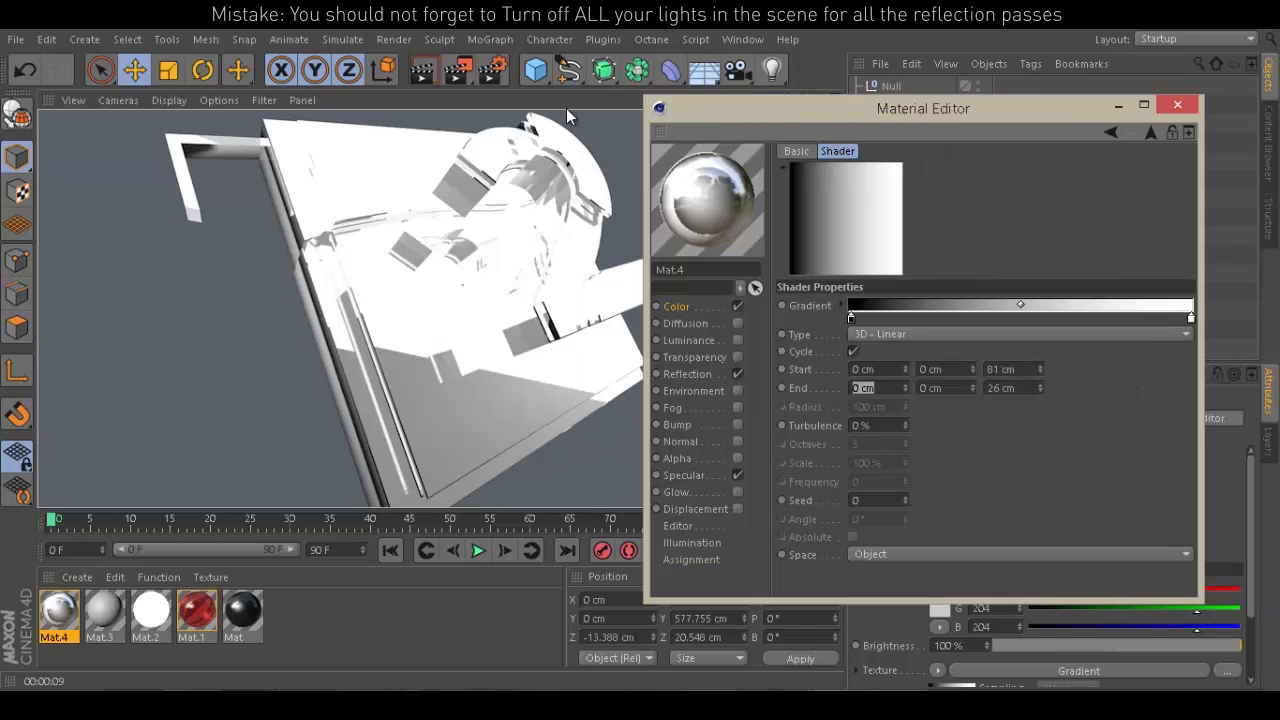
{"action": "left_click", "coordinate": [1178, 105]}
Set the render output file to Reflection Chrome in the Tutorial passes folder
{"action": "left_click", "coordinate": [487, 70]}
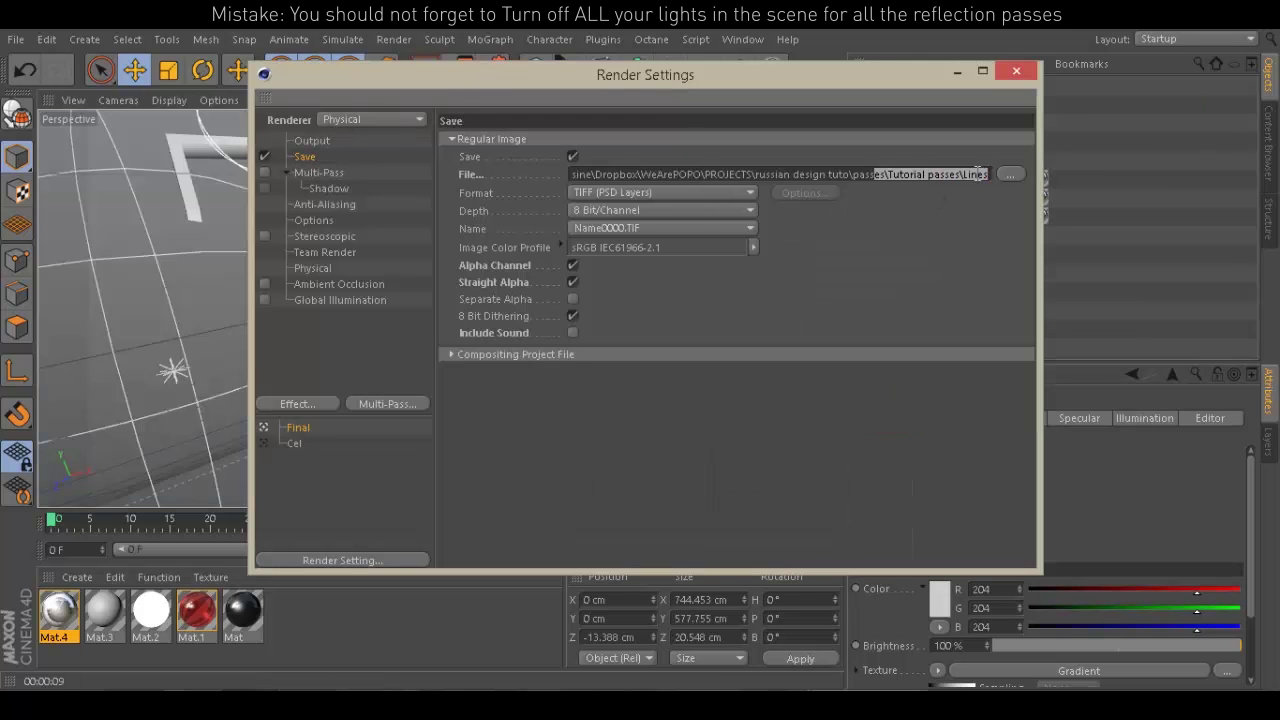
{"action": "left_click", "coordinate": [1010, 174]}
{"action": "type", "text": "Refle"}
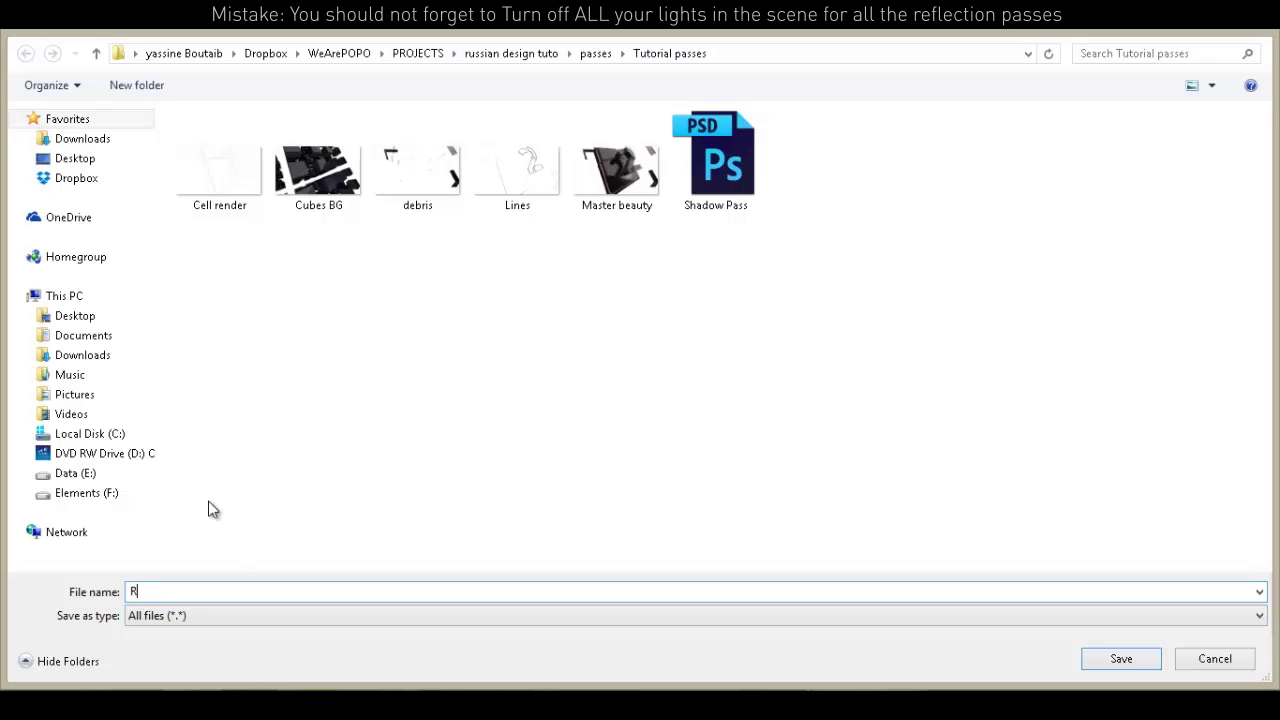
{"action": "type", "text": "ction Chrome"}
{"action": "left_click", "coordinate": [1100, 662]}
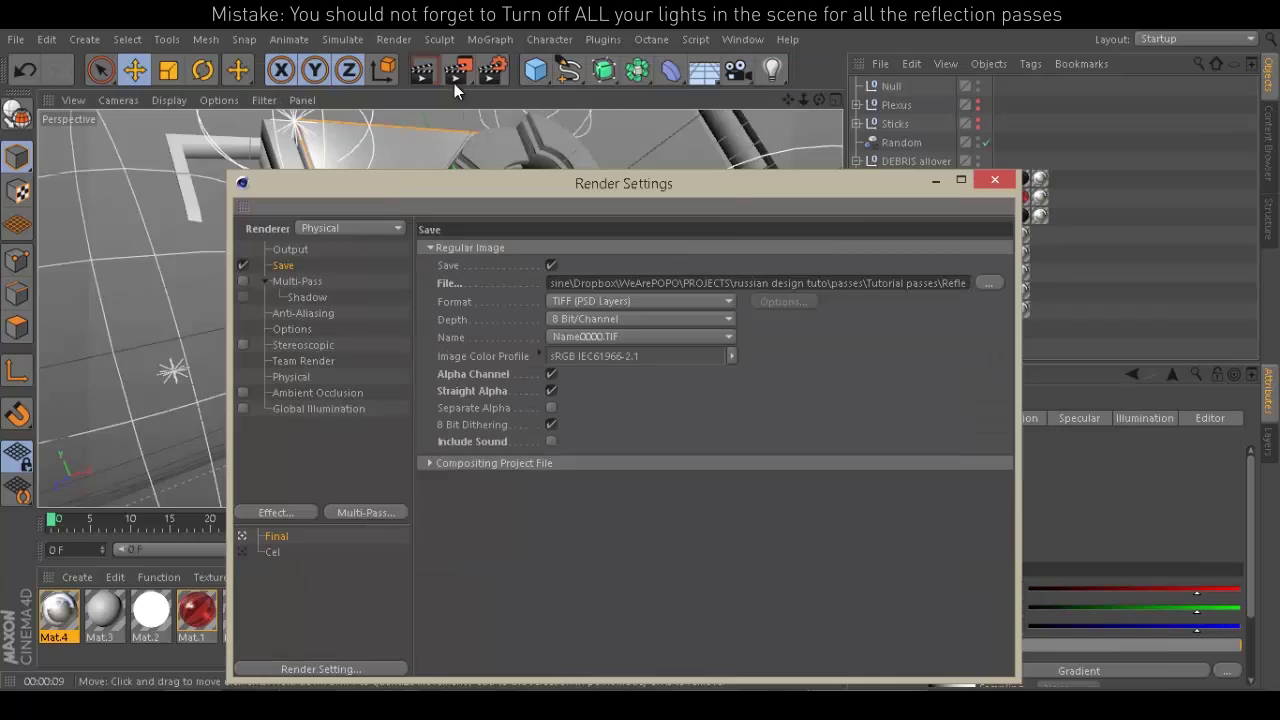
Render the Reflection Chrome pass to the Picture Viewer and close the render windows
{"action": "left_click", "coordinate": [457, 76]}
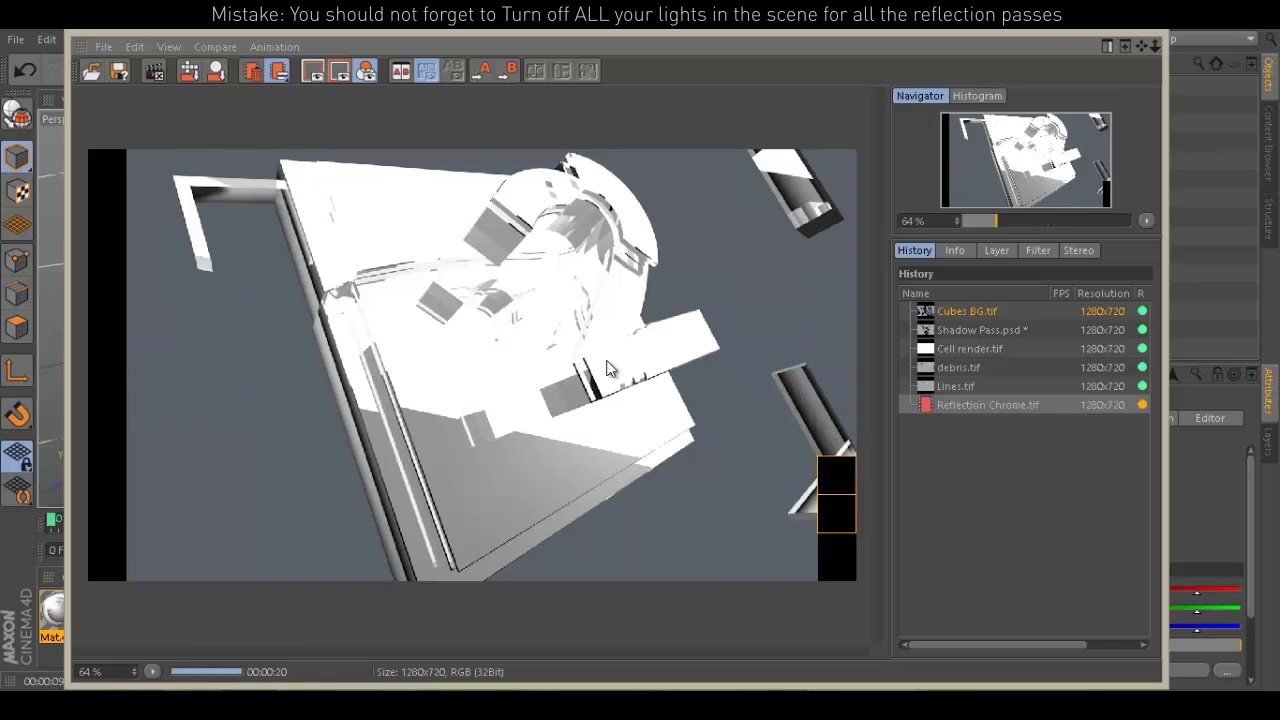
{"action": "left_click", "coordinate": [1140, 32]}
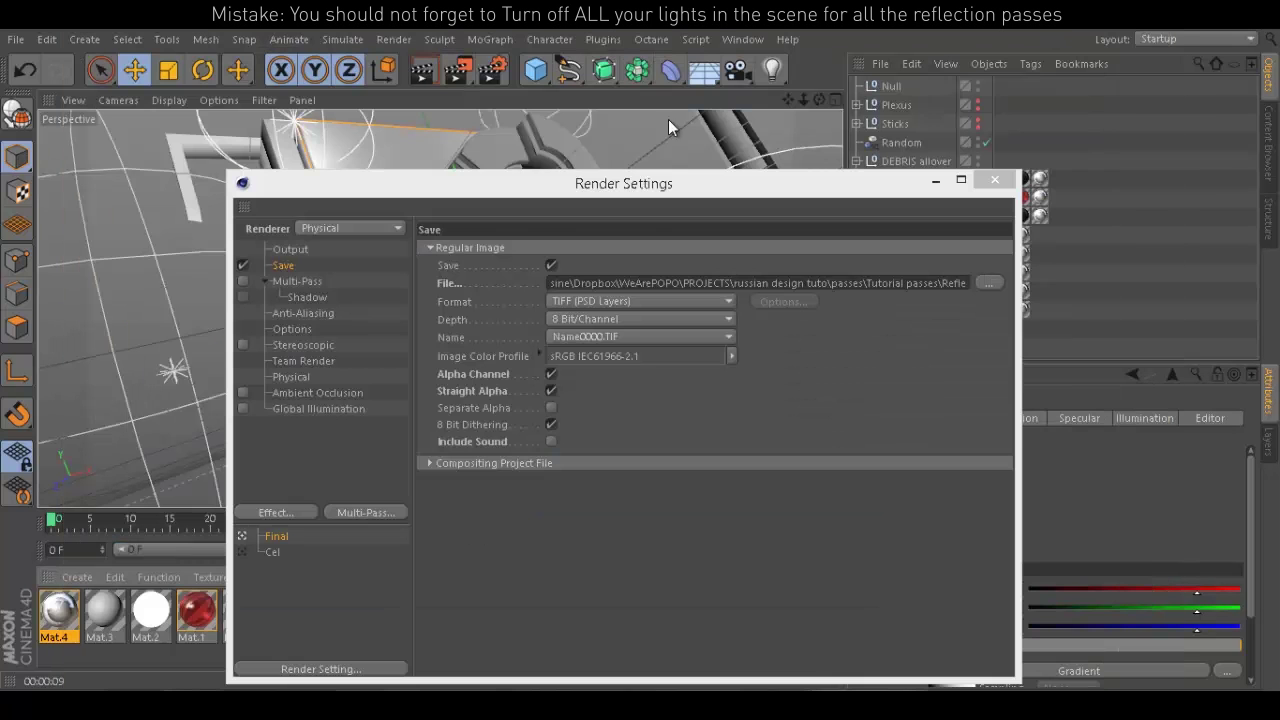
{"action": "left_click", "coordinate": [994, 182]}
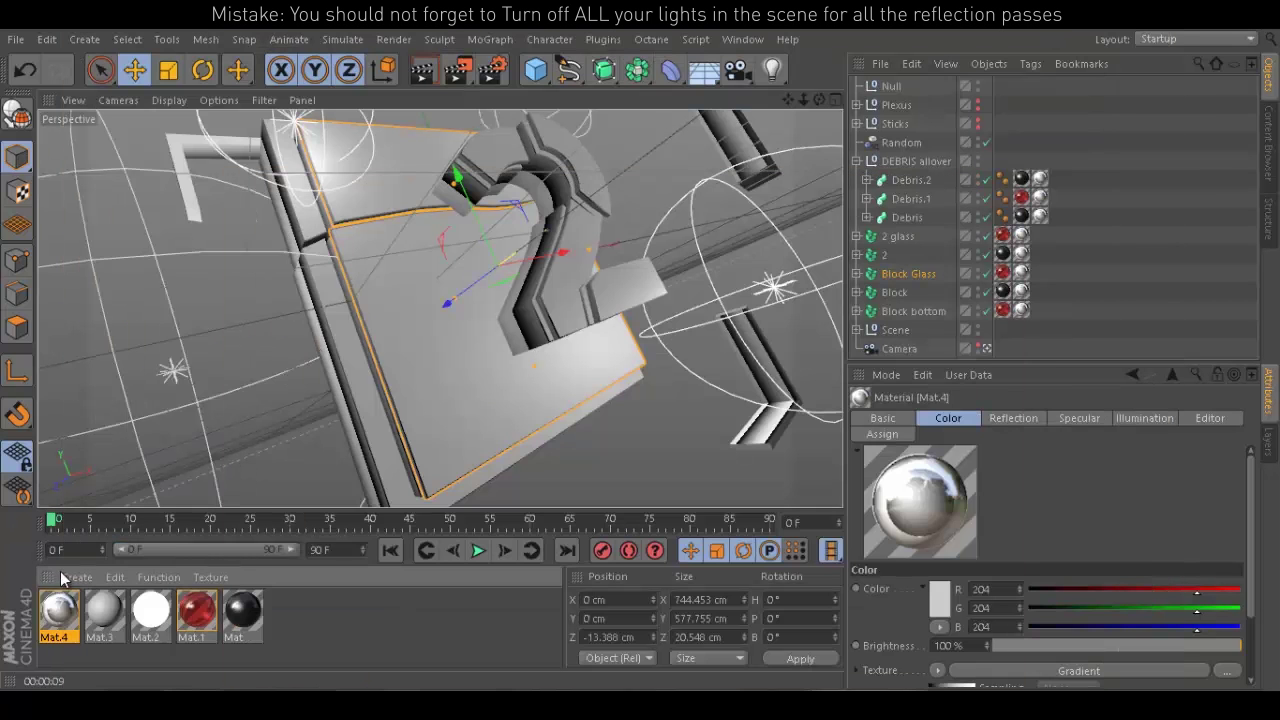
Turn off the additive option in Mat.4's reflection channel and minimize the material editor
{"action": "double_click", "coordinate": [60, 610]}
{"action": "left_click", "coordinate": [324, 397]}
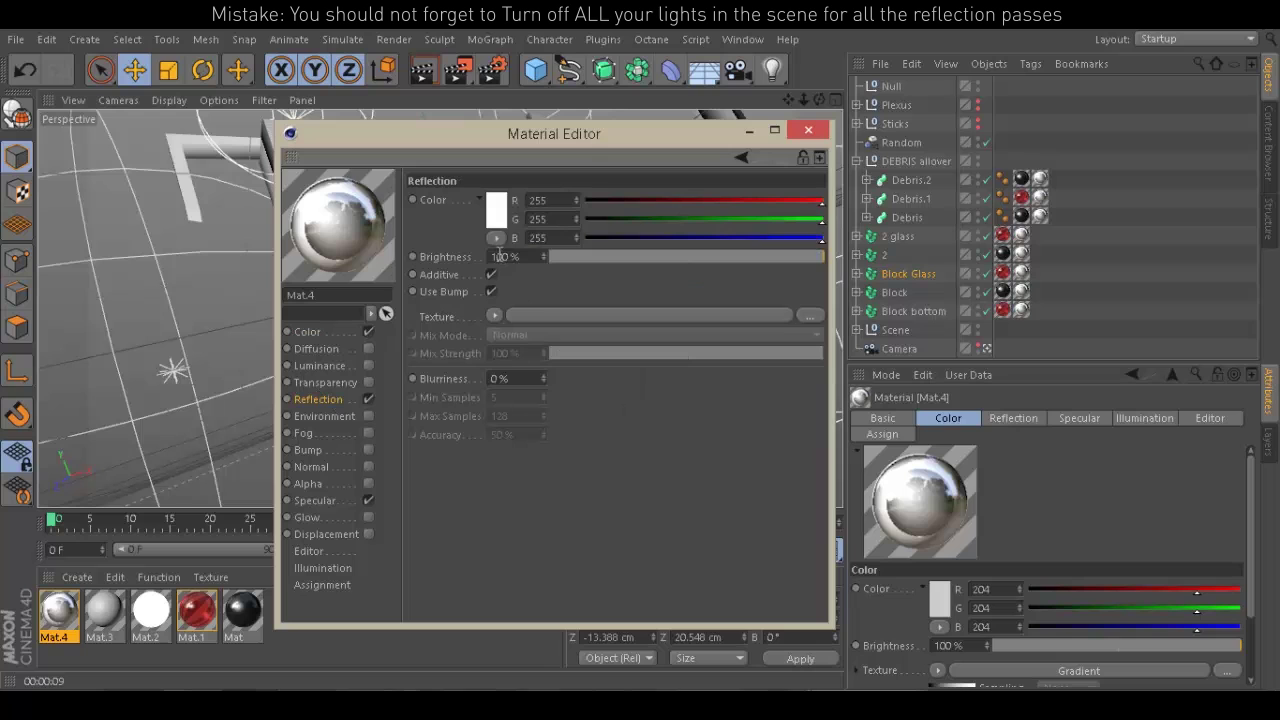
{"action": "left_click", "coordinate": [752, 132]}
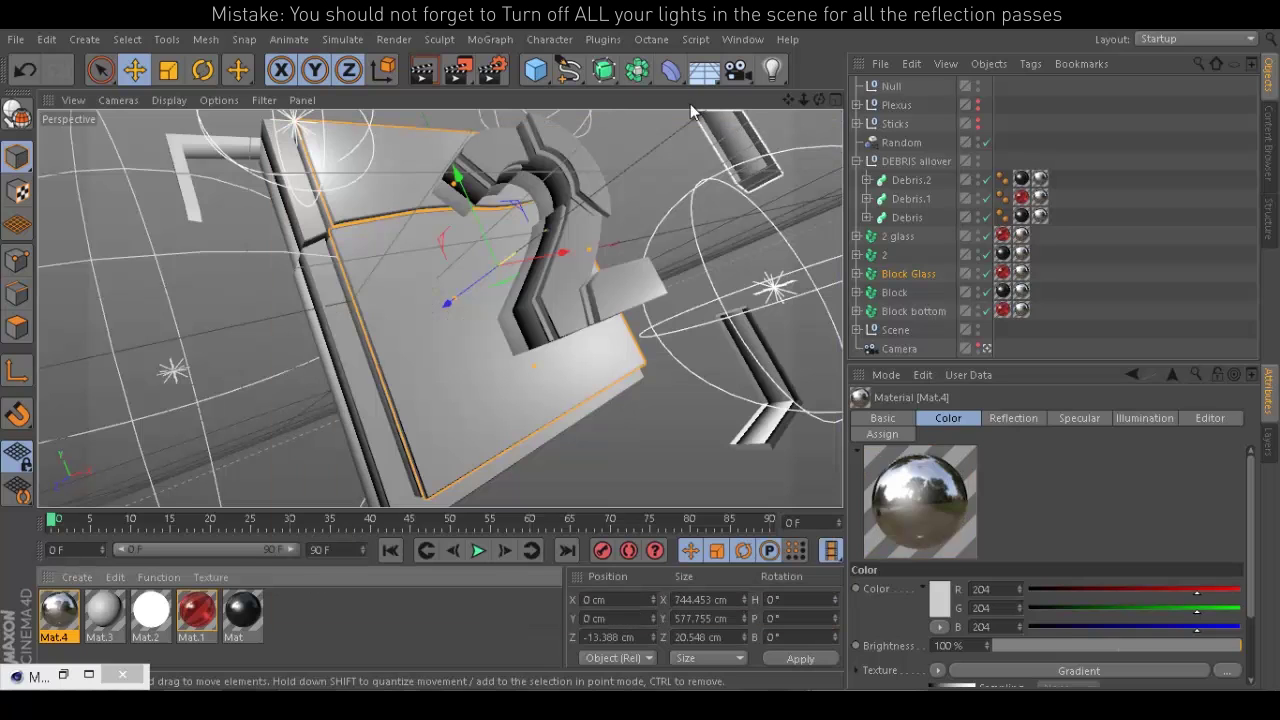
Preview the non-additive Mat.4 reflection with a render of the perspective view, and clear the object selection
{"action": "key", "text": "alt+r"}
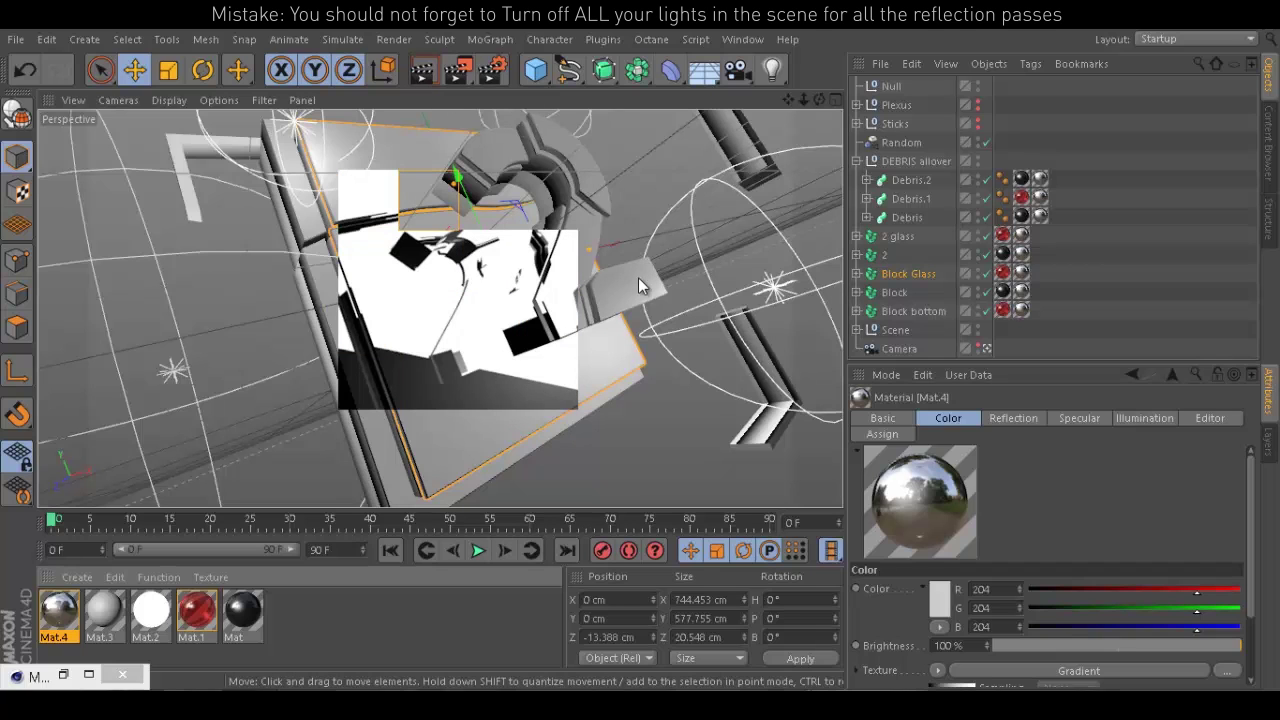
{"action": "left_click", "coordinate": [1128, 169]}
{"action": "key", "text": "alt+r"}
Disable Plane.1, Plane.2 and Plane in the Scene group, and preview the reflection with a render of the perspective view
{"action": "left_click", "coordinate": [857, 330]}
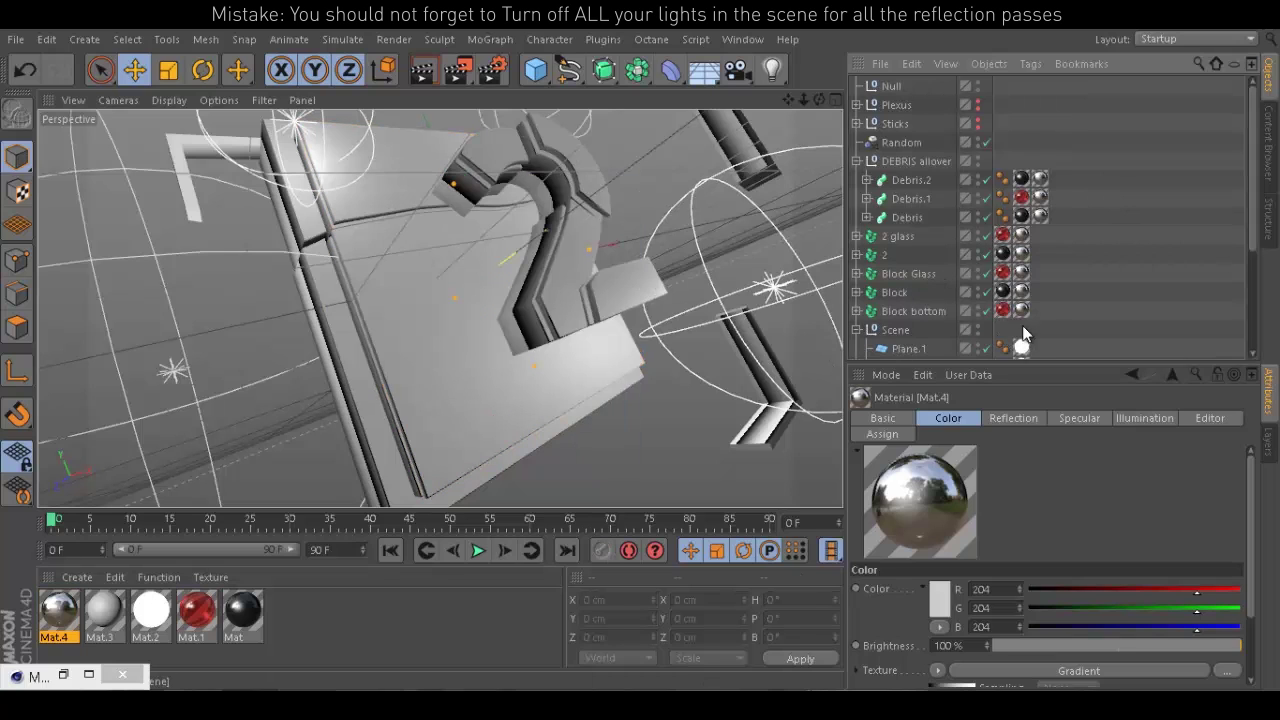
{"action": "scroll", "coordinate": [1090, 319], "scroll_direction": "down", "scroll_amount": 5}
{"action": "left_click_drag", "start_coordinate": [987, 182], "coordinate": [987, 222]}
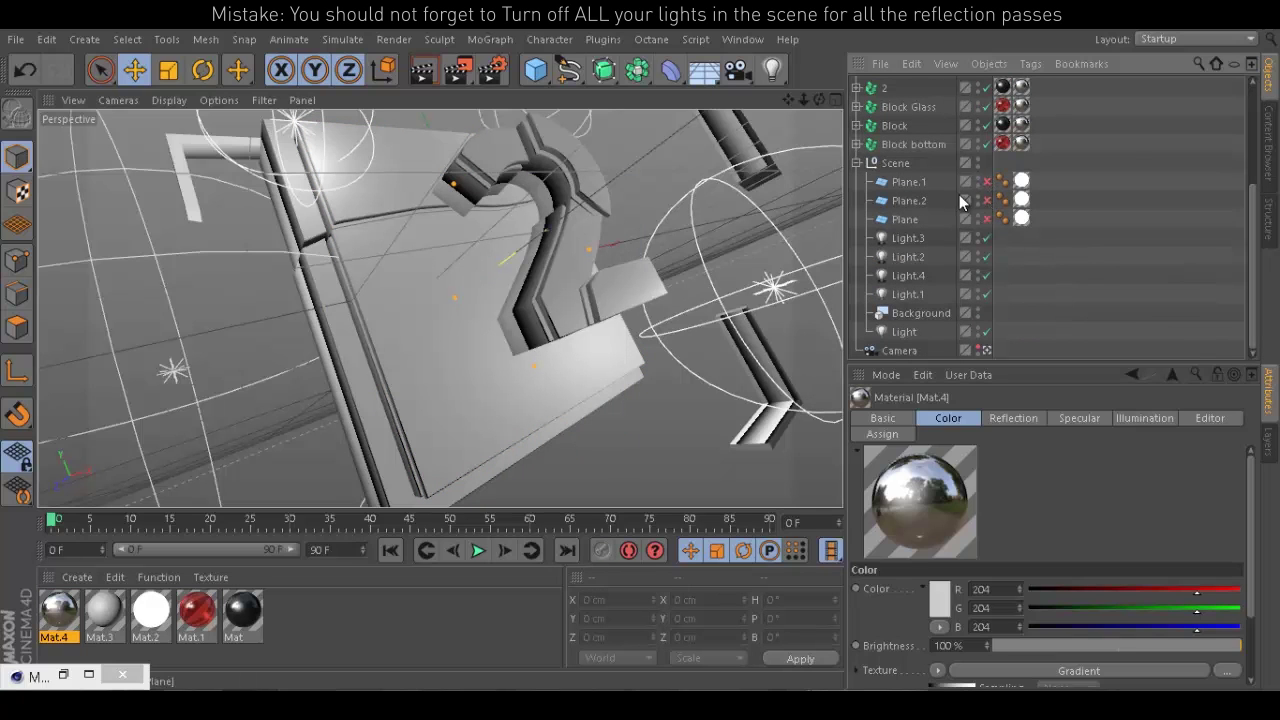
{"action": "left_click", "coordinate": [430, 74]}
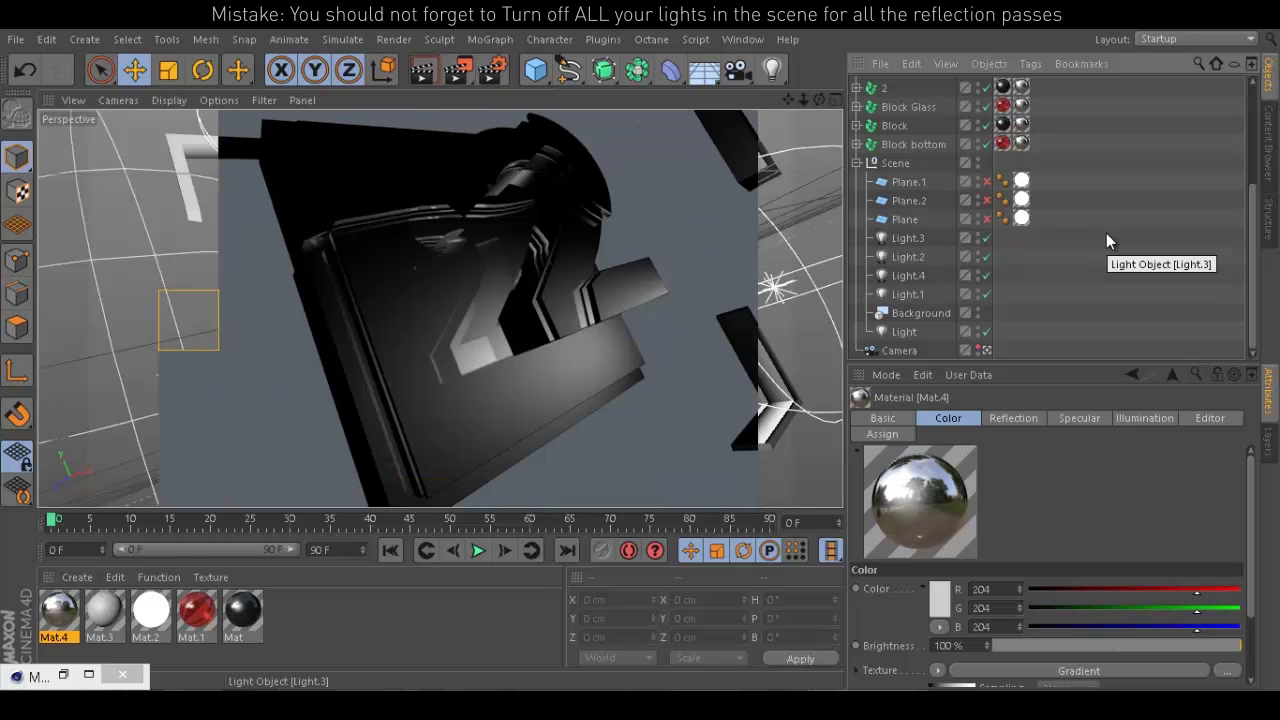
Set the render output file to Reflection in the Tutorial passes folder and close the render settings
{"action": "left_click", "coordinate": [459, 68]}
{"action": "left_click", "coordinate": [496, 68]}
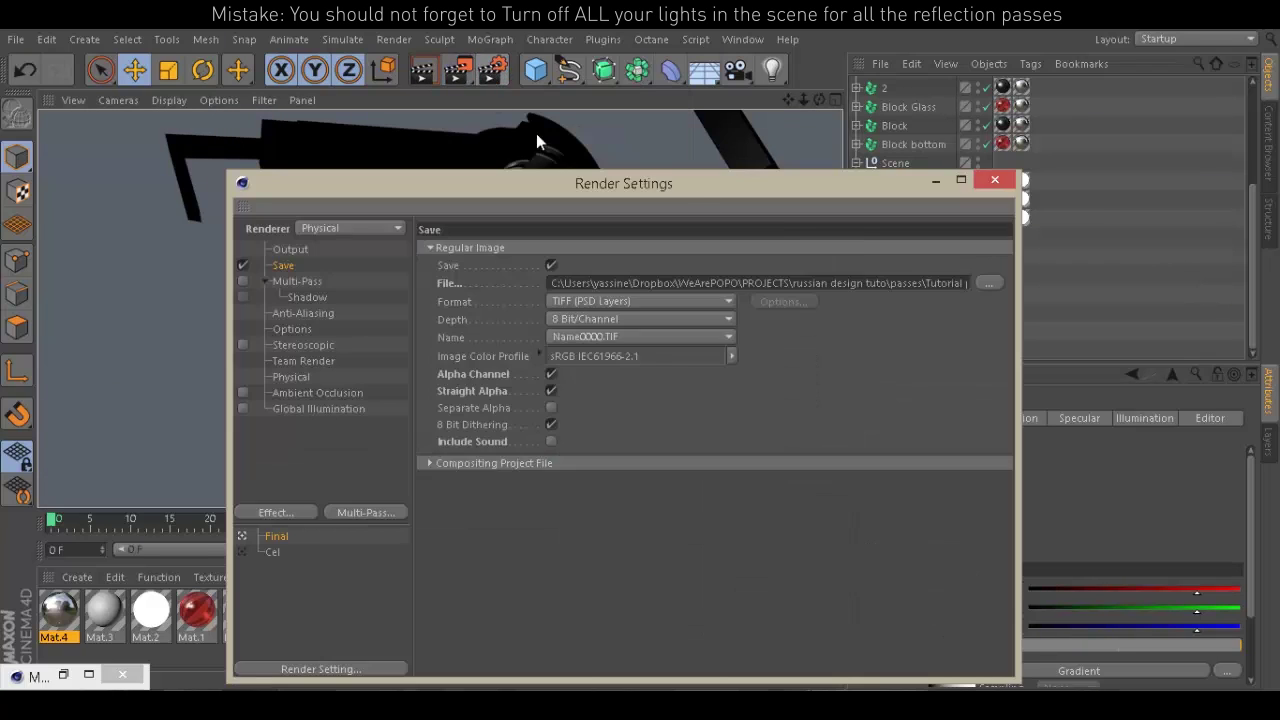
{"action": "left_click", "coordinate": [986, 281]}
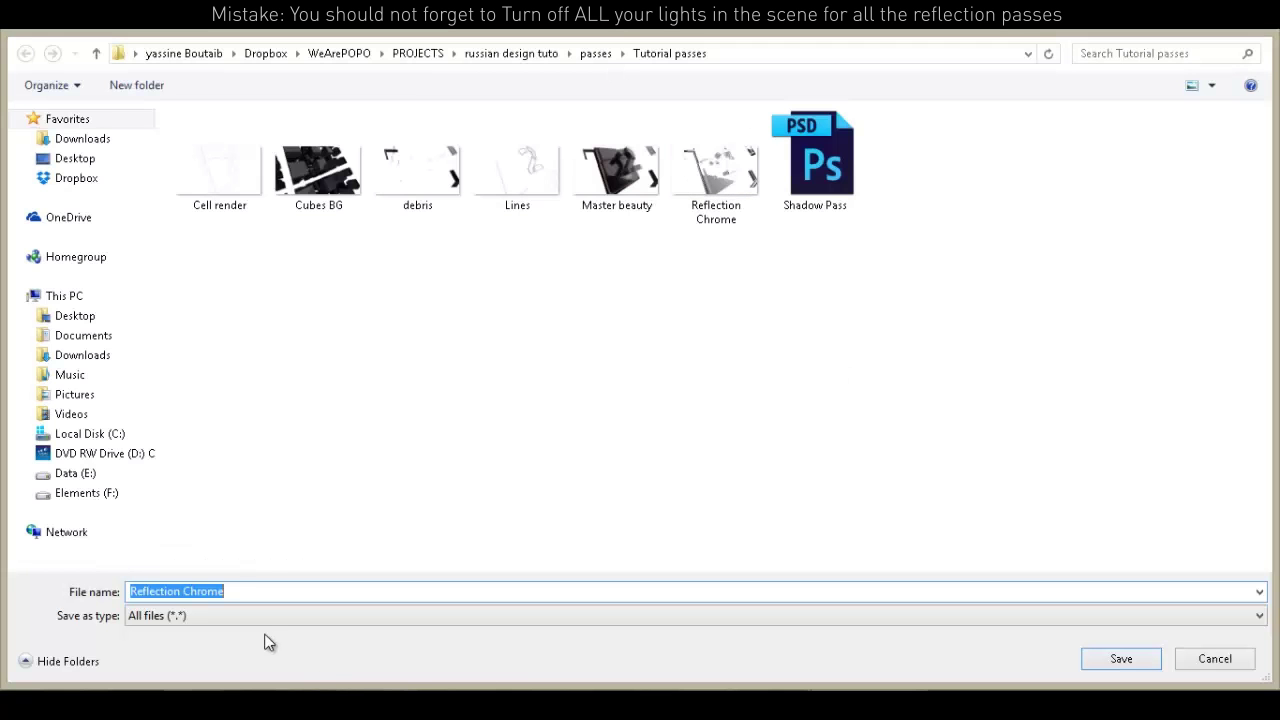
{"action": "left_click", "coordinate": [190, 591]}
{"action": "key", "text": "shift+End"}
{"action": "key", "text": "Delete"}
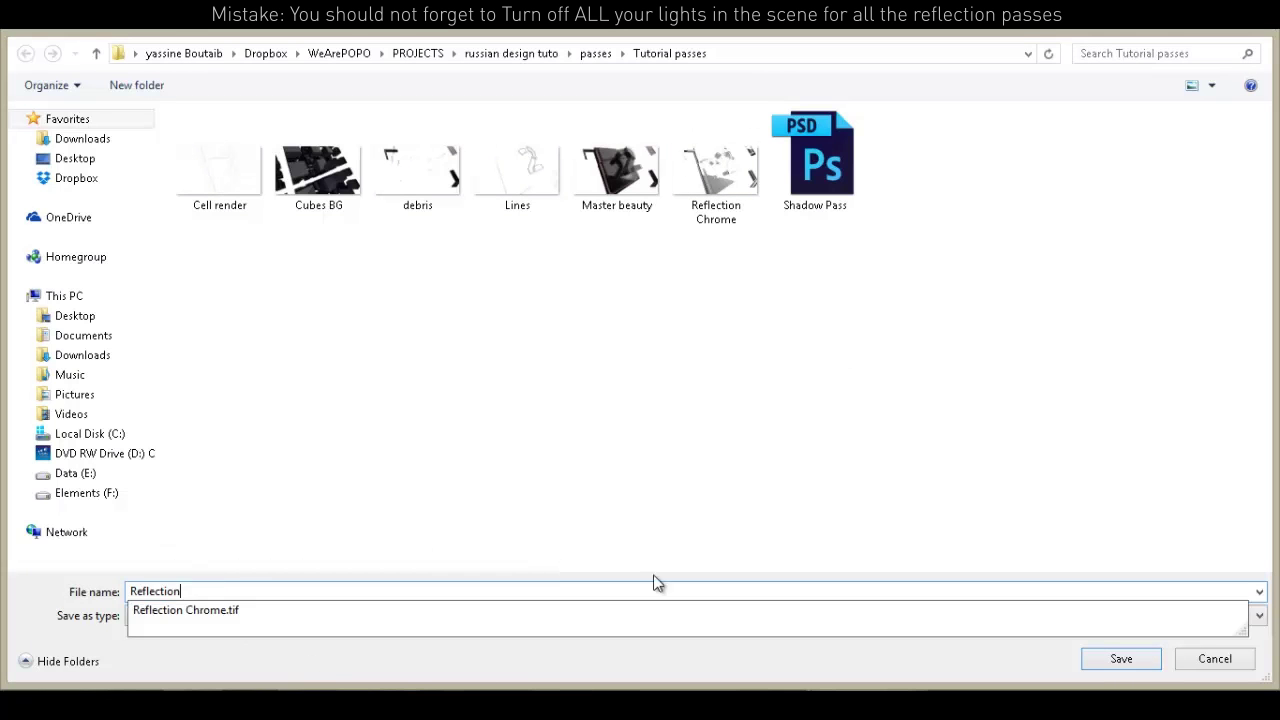
{"action": "left_click", "coordinate": [1148, 665]}
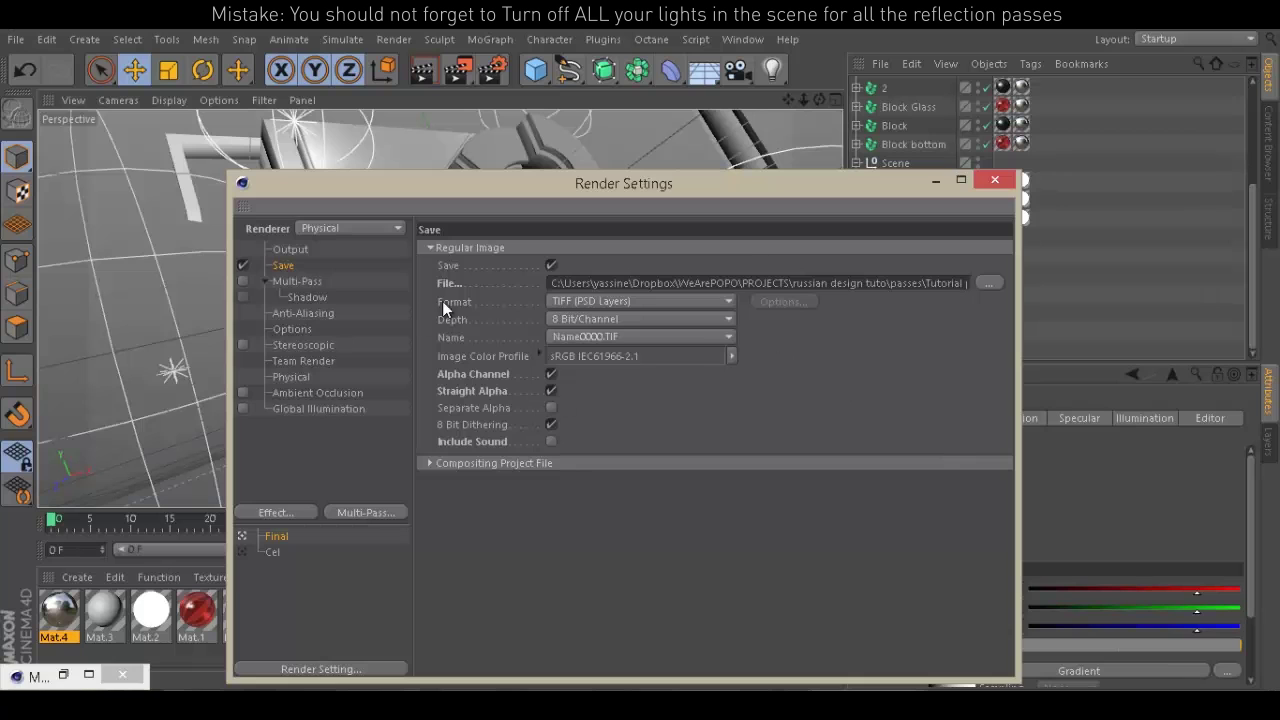
{"action": "left_click", "coordinate": [995, 180]}
Render the Reflection pass to the Picture Viewer and review the Reflection Chrome, Shadow Pass and Cubes BG renders
{"action": "left_click", "coordinate": [456, 70]}
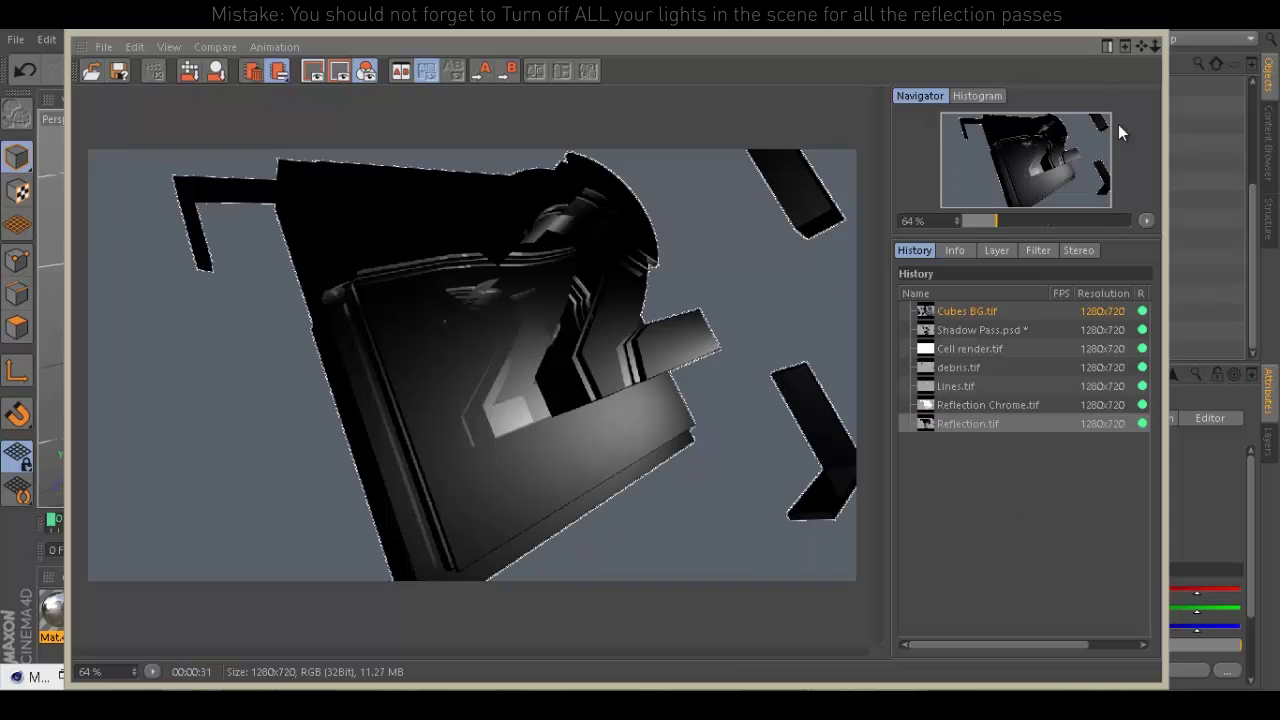
{"action": "left_click", "coordinate": [976, 405]}
{"action": "left_click", "coordinate": [967, 331]}
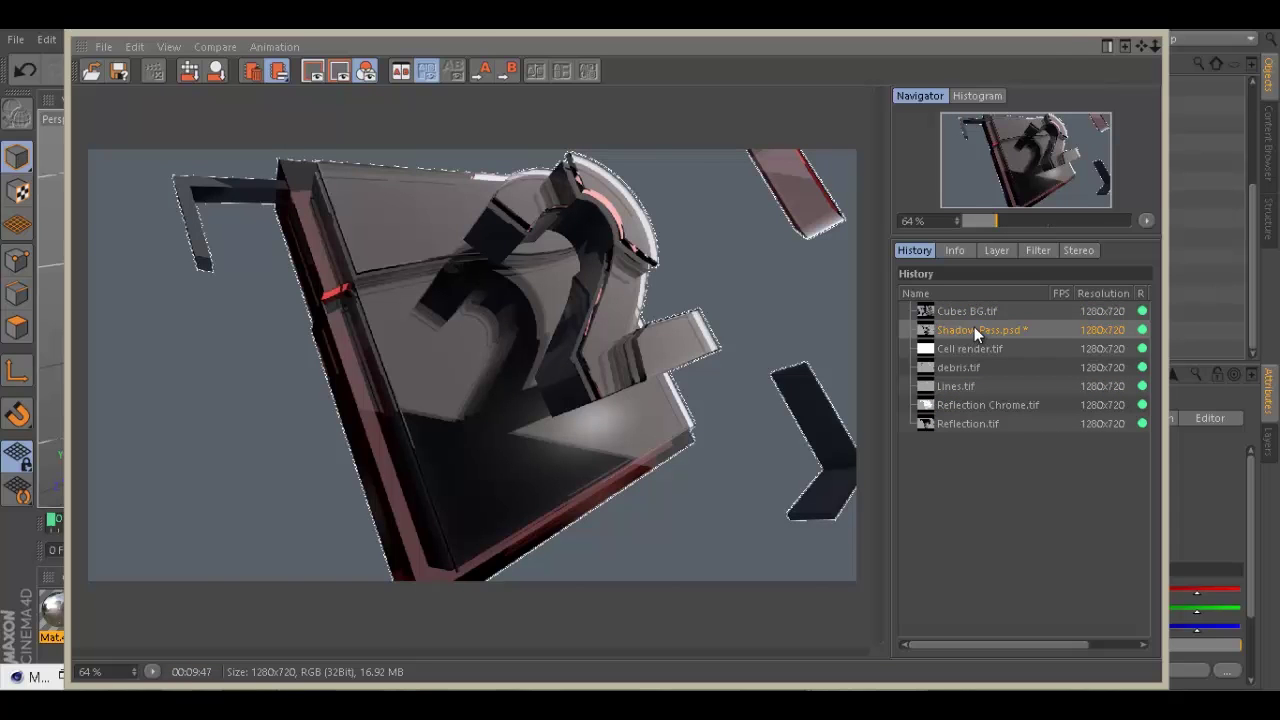
{"action": "left_click", "coordinate": [986, 313]}
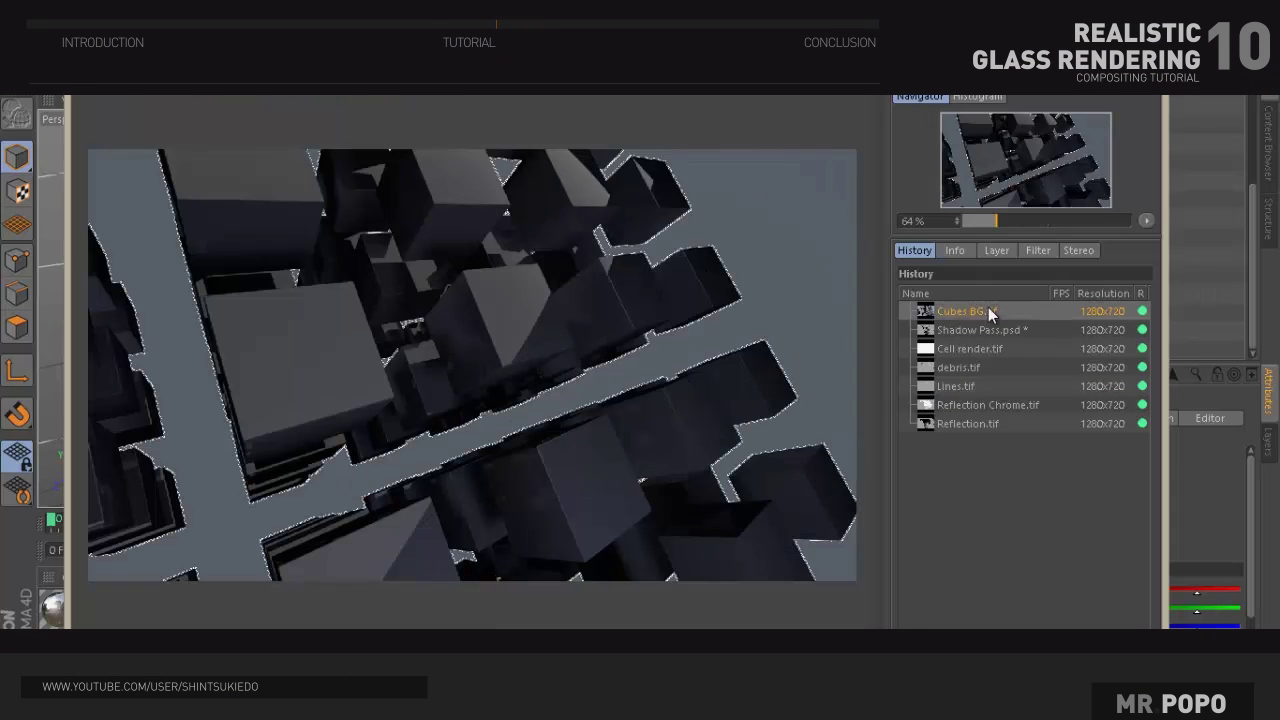